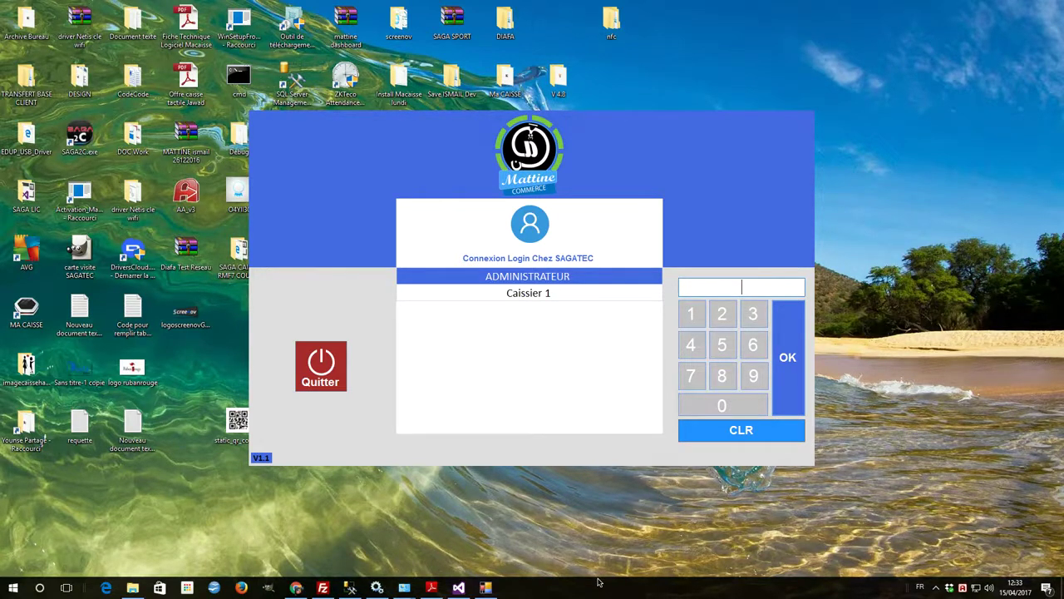
Step: Log in as ADMINISTRATEUR by entering the account password
type("1234")
key("Return")
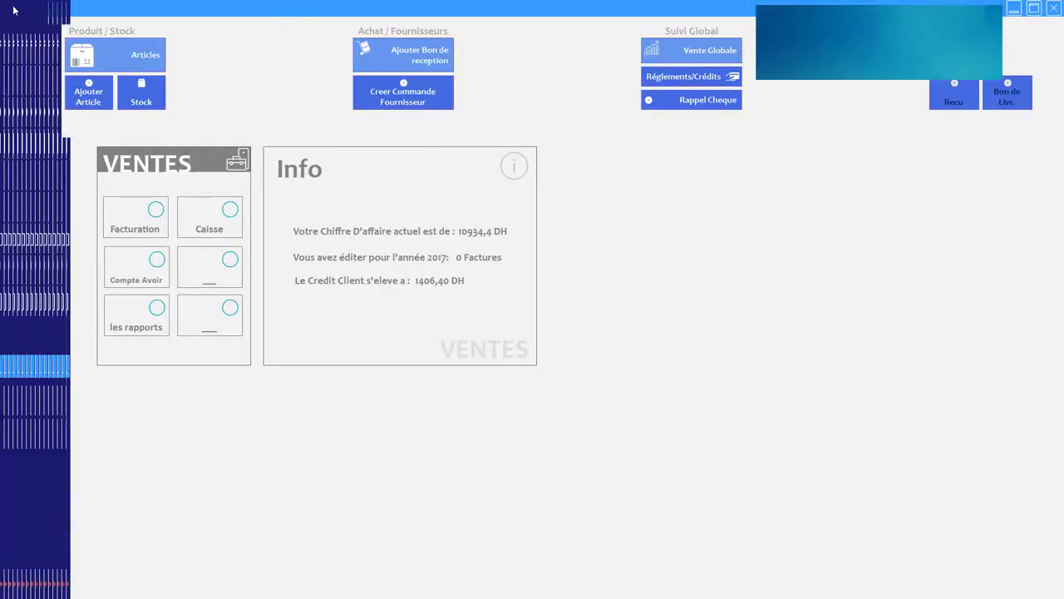
Step: Dismiss the low-stock alert, toggle the side menu, and open Utilisateurs under Ventes
left_click(991, 15)
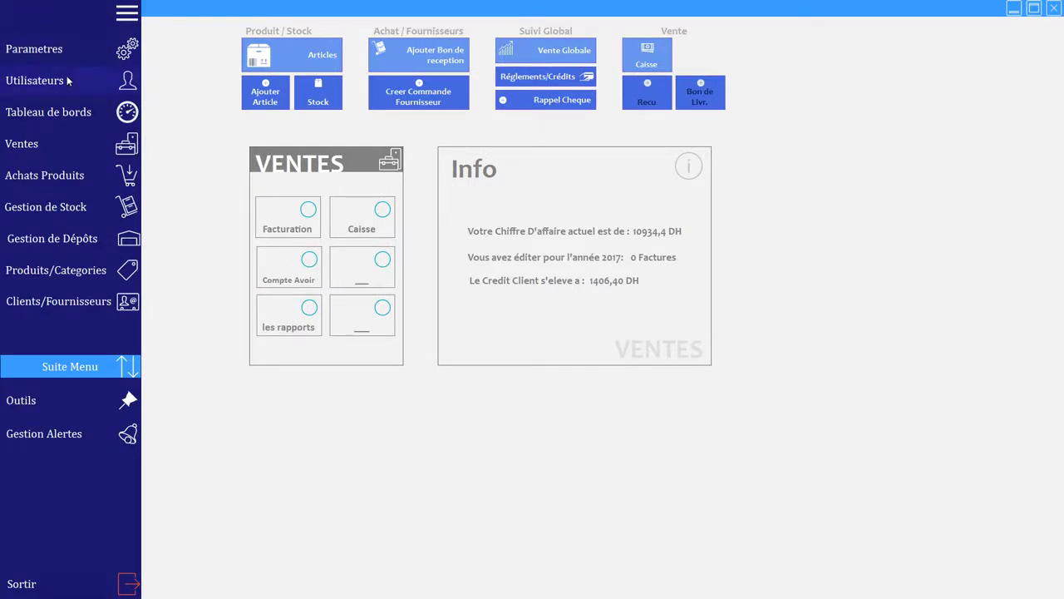
left_click(127, 13)
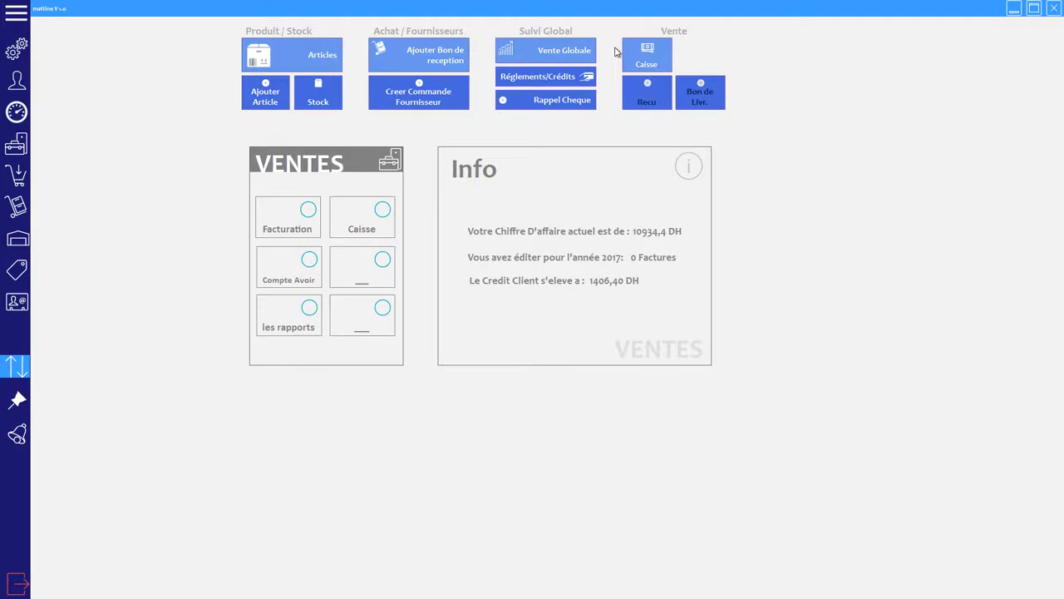
left_click(15, 20)
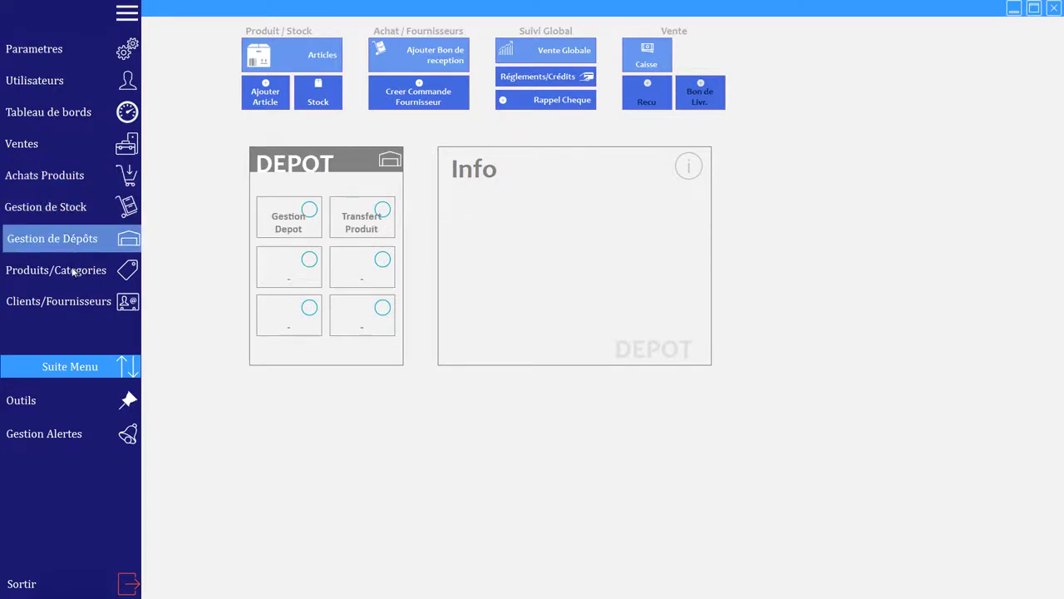
left_click(60, 144)
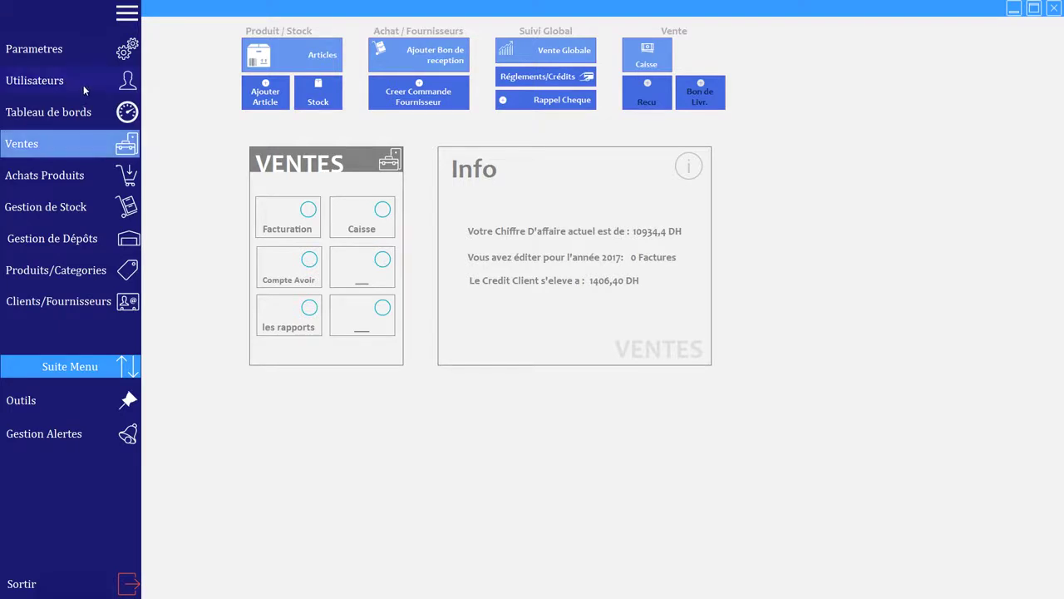
left_click(83, 84)
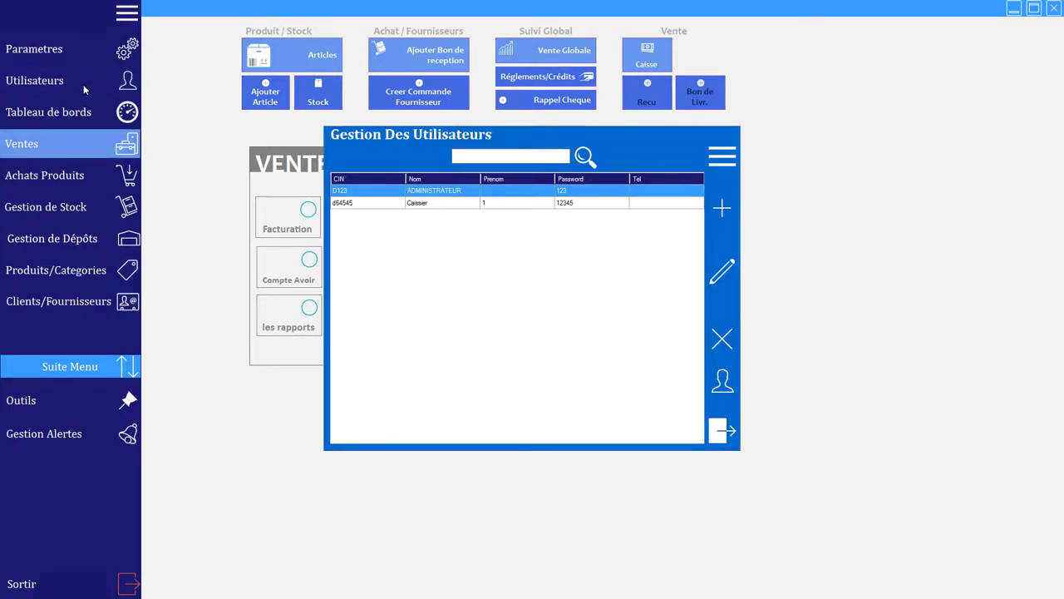
Step: Review Caissier's role permissions, ticking Caisse under Vente, then cancel the changes
left_click(420, 204)
left_click(721, 381)
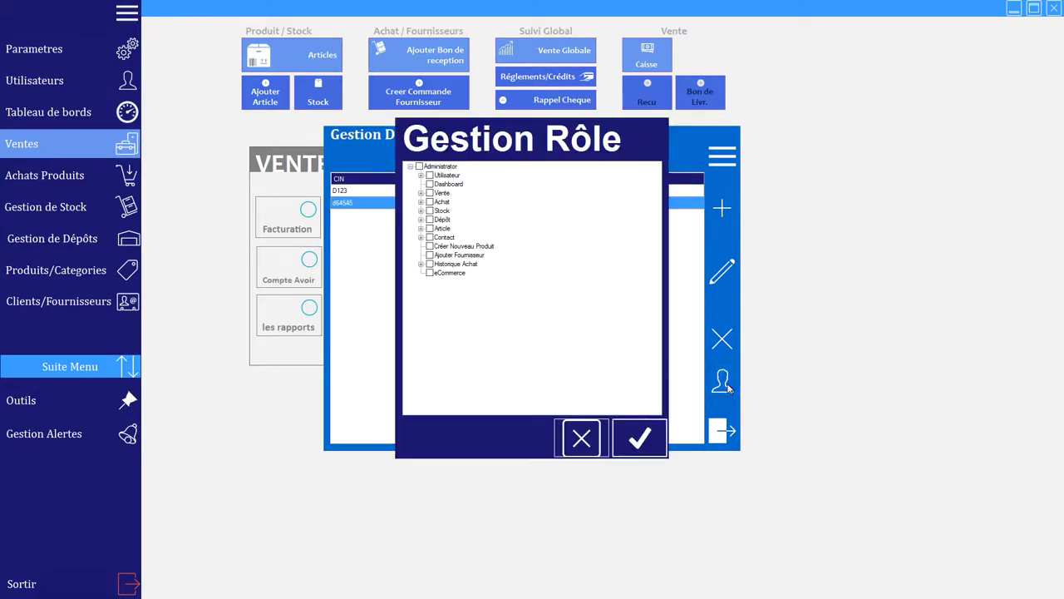
left_click(420, 193)
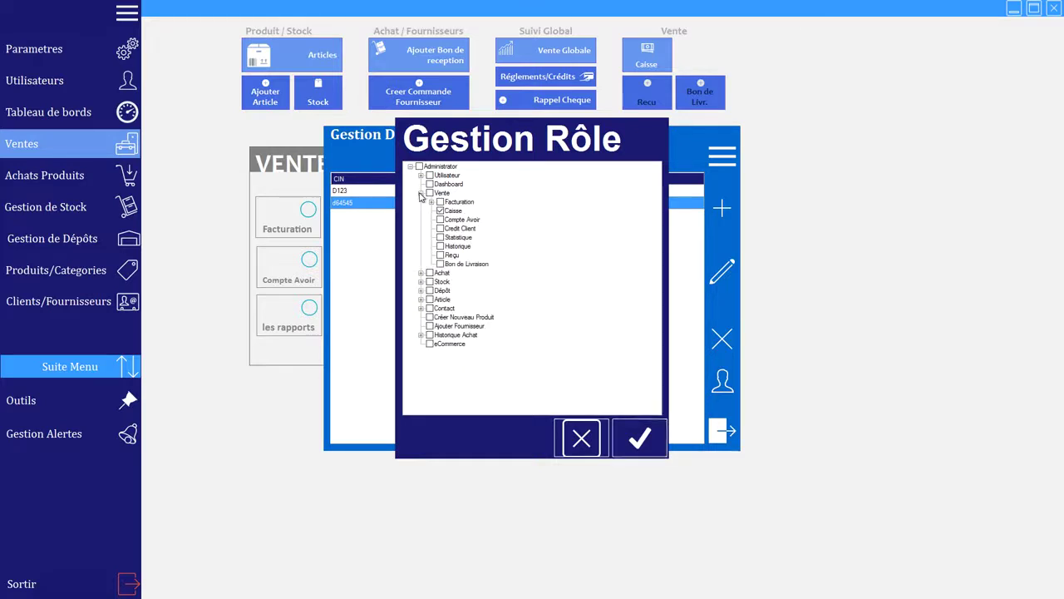
left_click(439, 210)
left_click(581, 439)
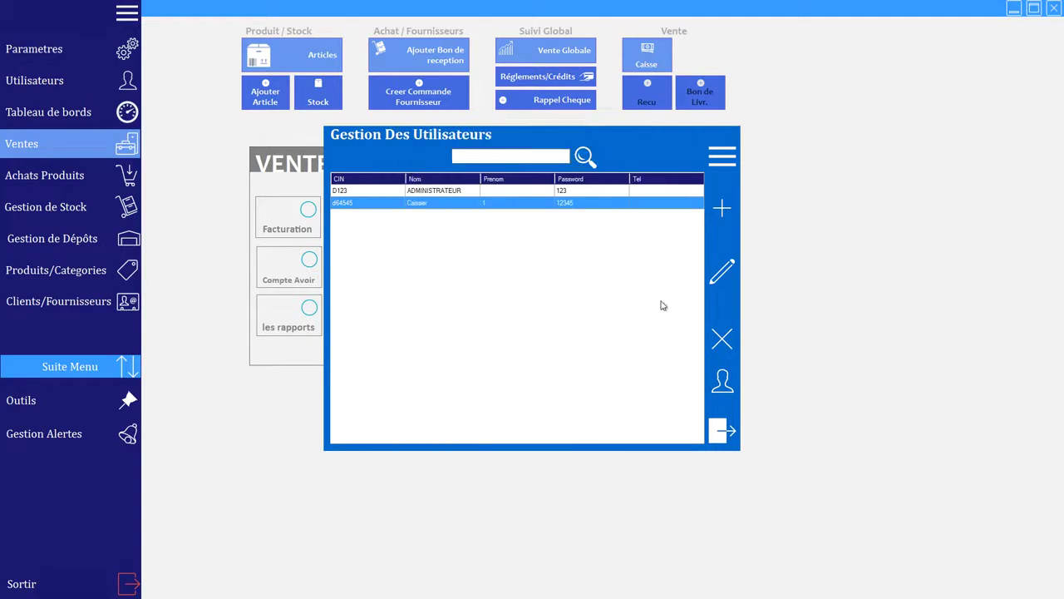
Step: Inspect ADMINISTRATEUR's details and roles without changes, then close the user accounts list
left_click(724, 272)
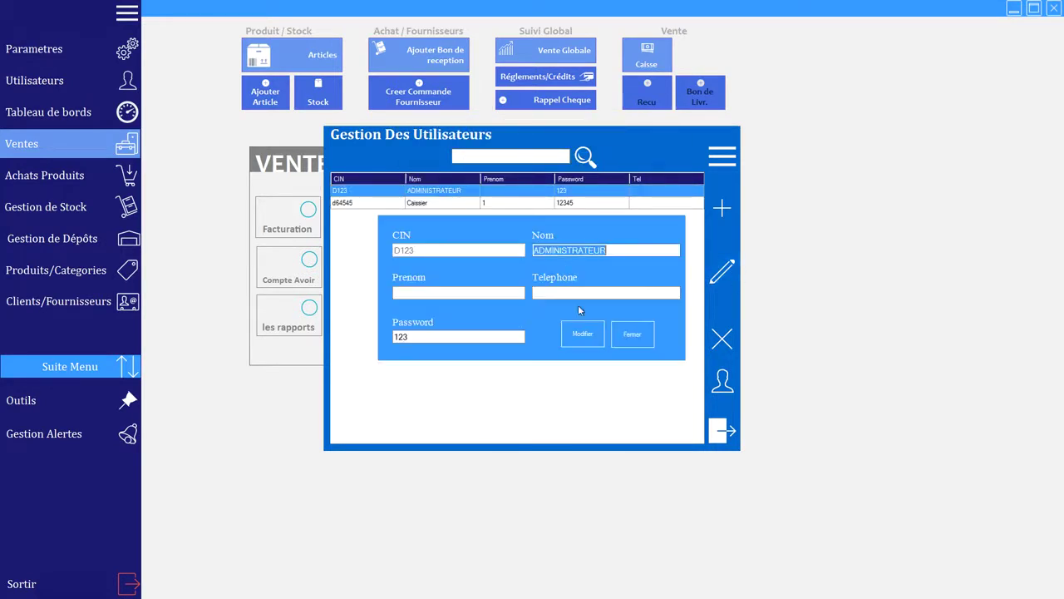
left_click(634, 333)
left_click(720, 384)
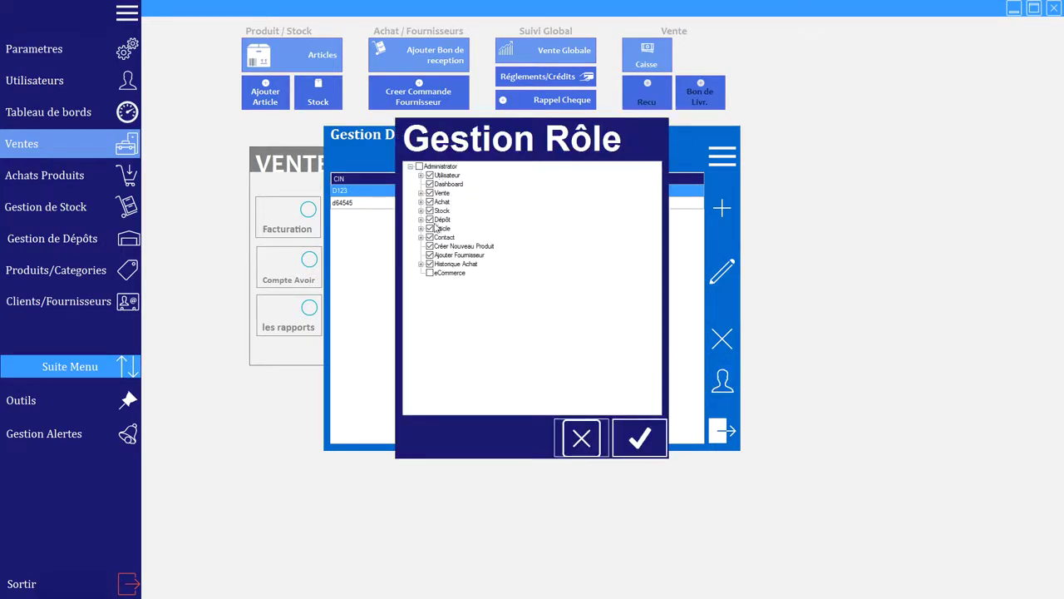
left_click(623, 442)
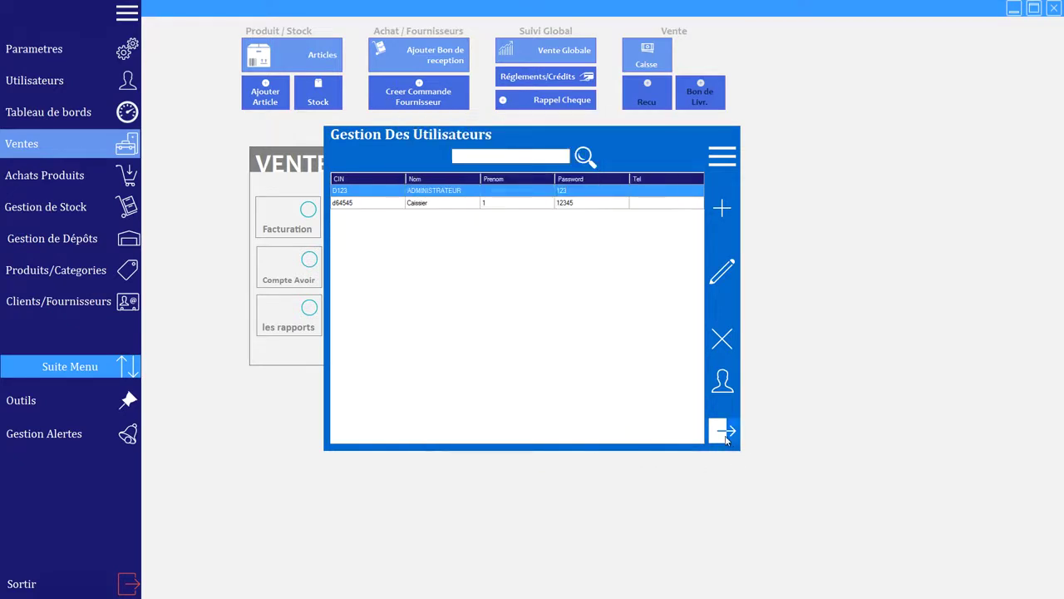
left_click(726, 439)
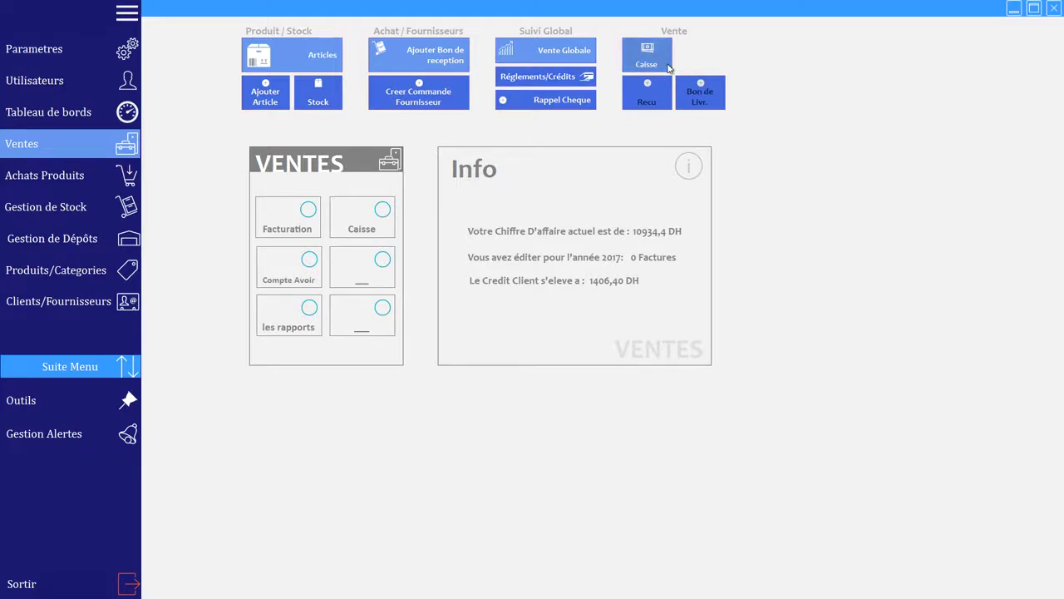
Step: Create article 'Casserole Type b' with minimum stock 5, maximum 80, and price HT 350
left_click(267, 94)
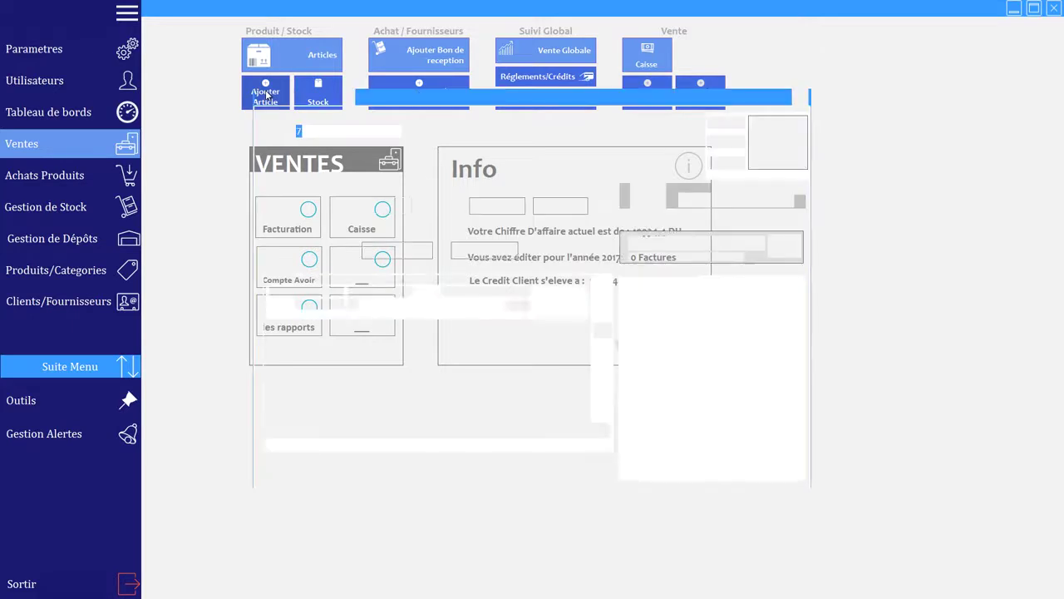
left_click(499, 133)
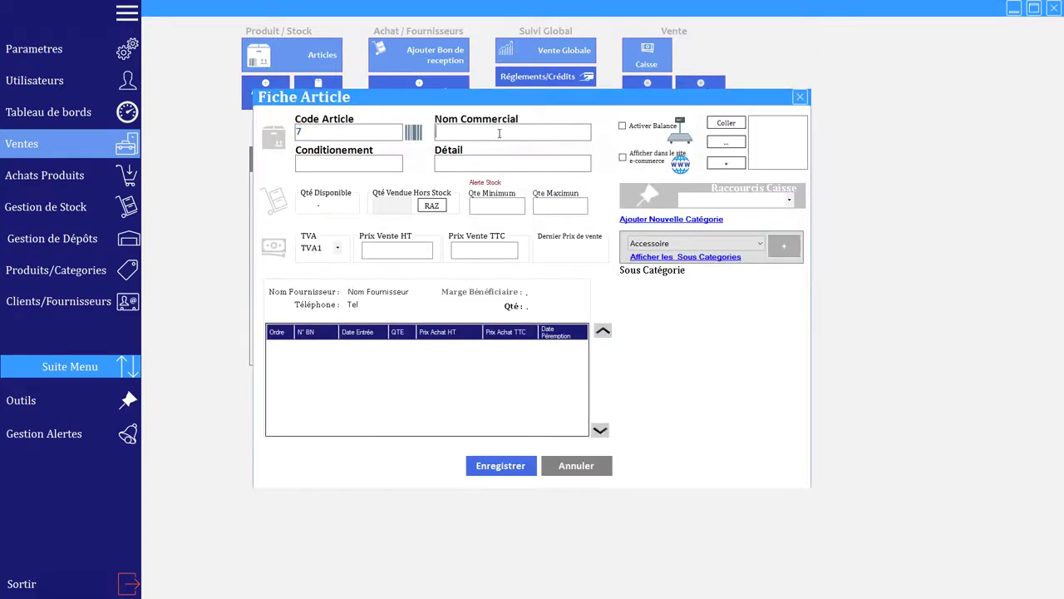
type("Casserole Type b")
left_click(497, 209)
type("5")
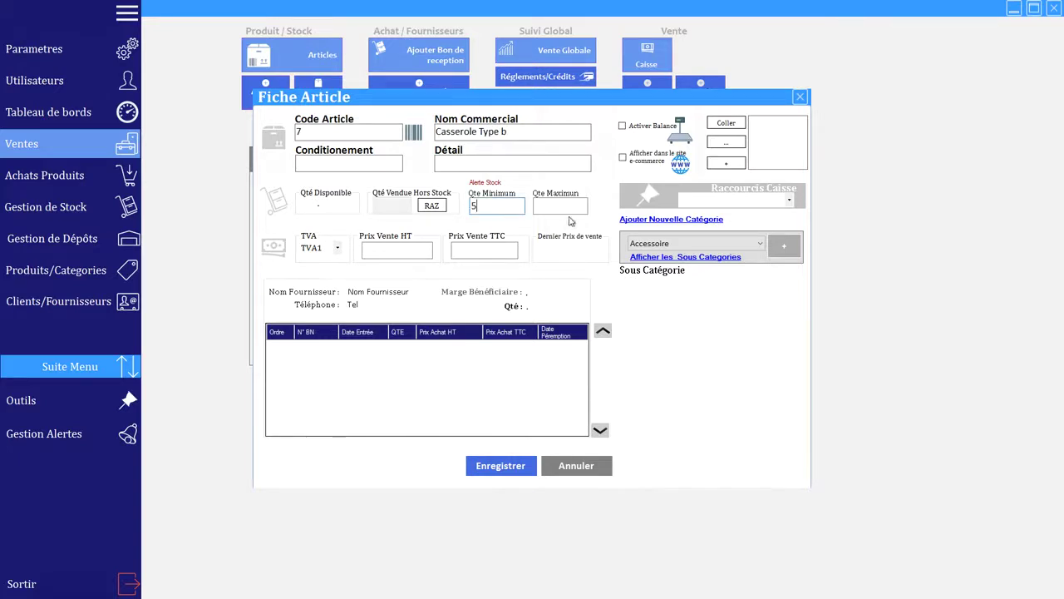
left_click(565, 208)
type("80")
left_click(409, 254)
type("350")
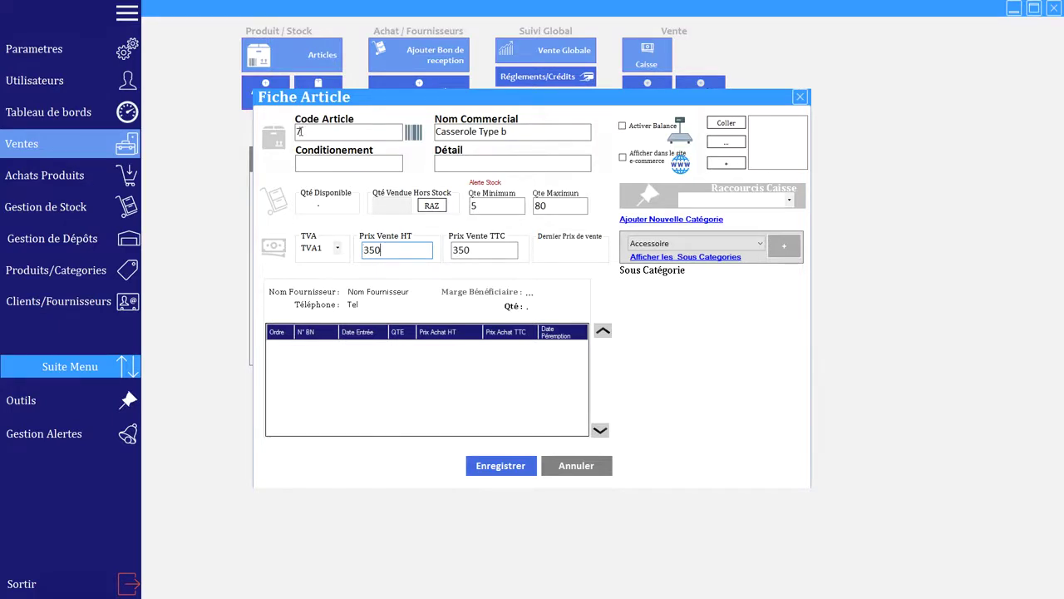
Step: Check the barcode list for article code 7 and set the category to Cuisine
double_click(300, 131)
left_click(416, 135)
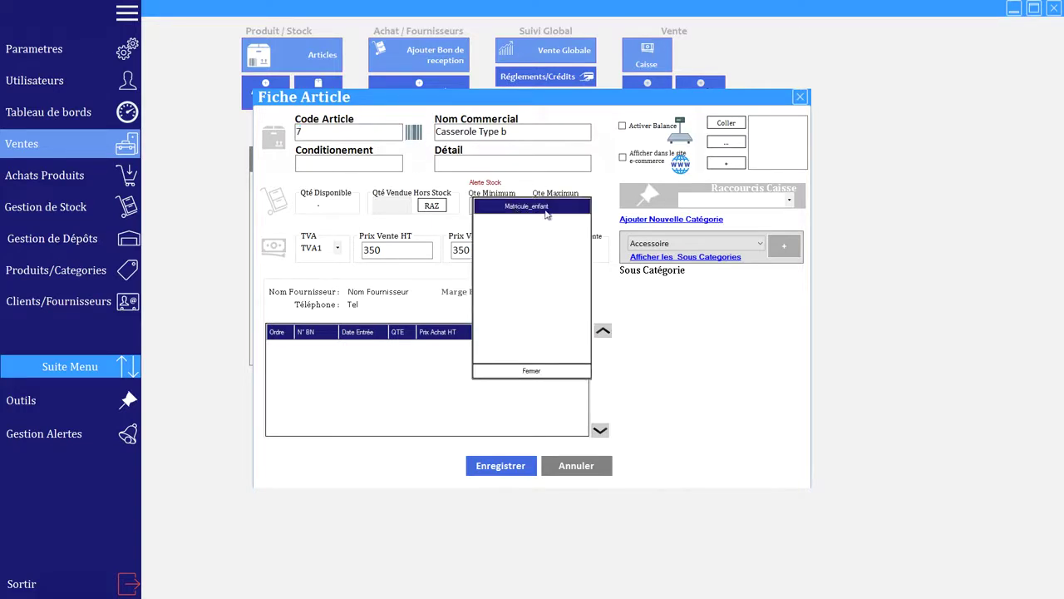
left_click(546, 374)
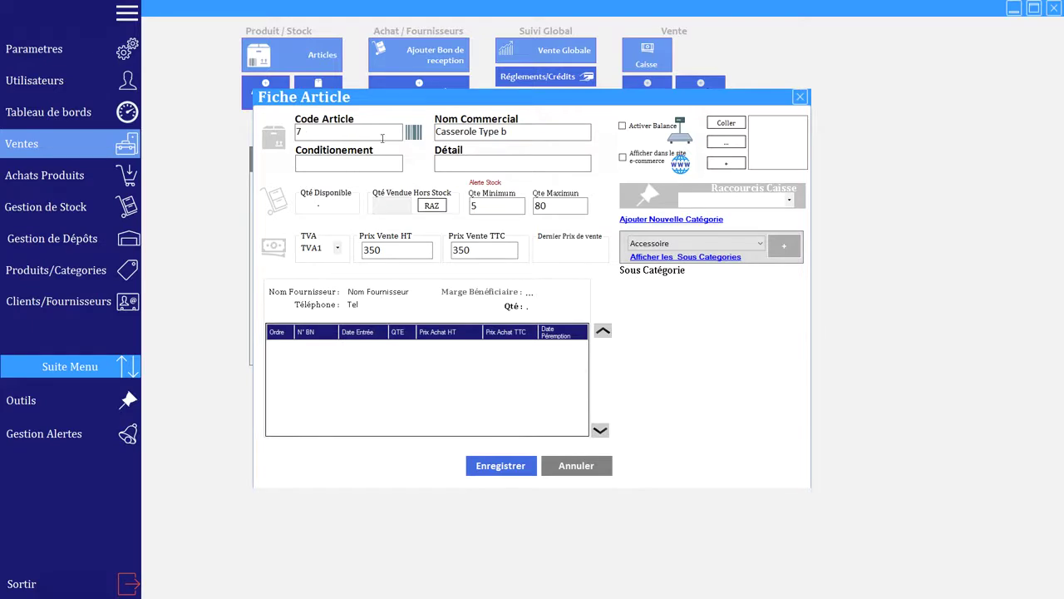
left_click(758, 246)
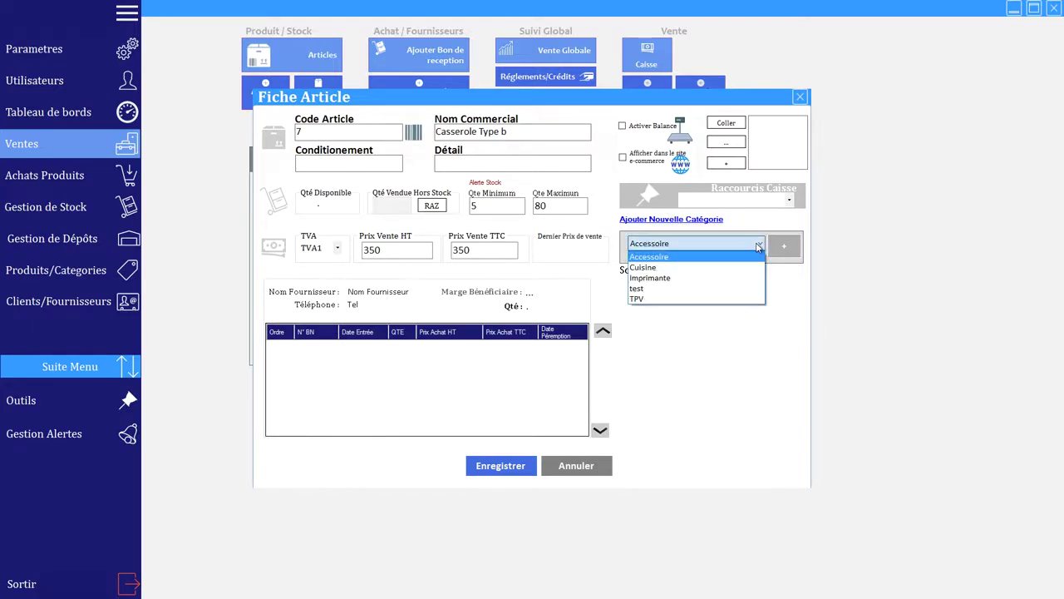
left_click(671, 267)
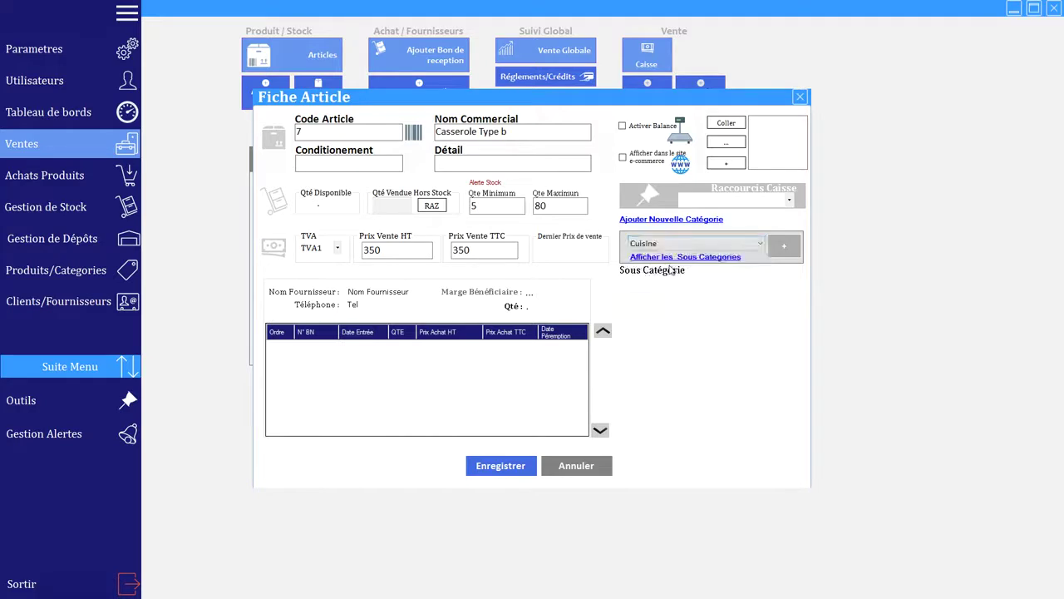
key("super")
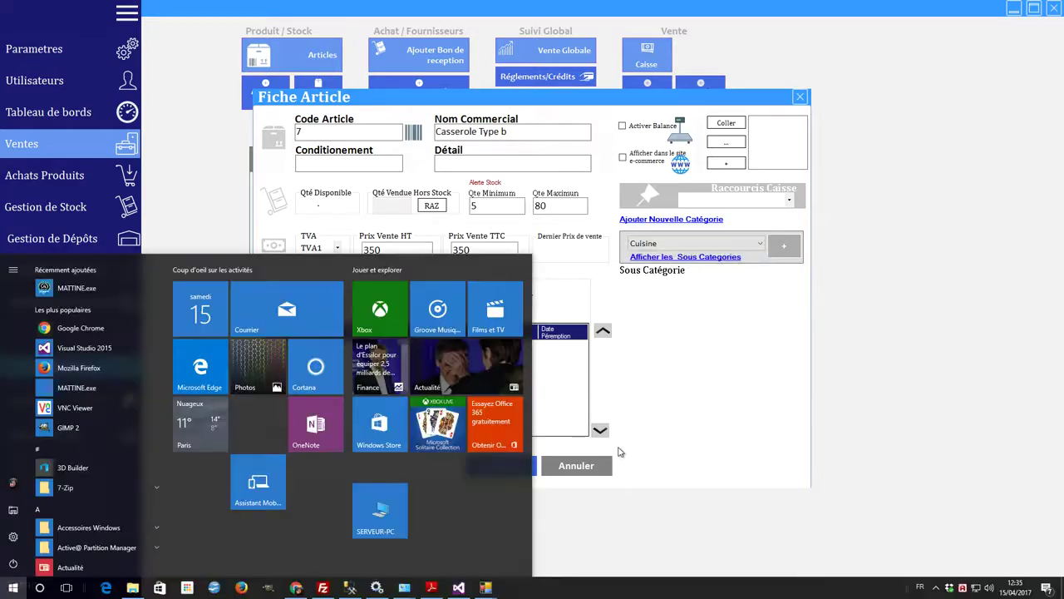
Step: Copy a pan photo from Chrome's casserole image results and paste it into Fiche Article
left_click(297, 587)
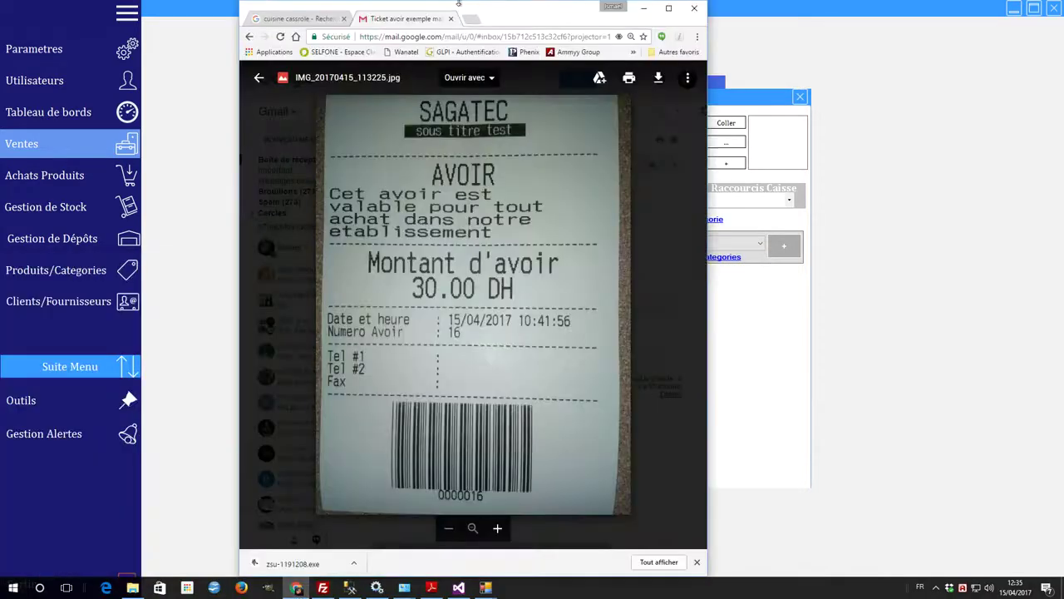
left_click(291, 19)
scroll(585, 256, "down", 2)
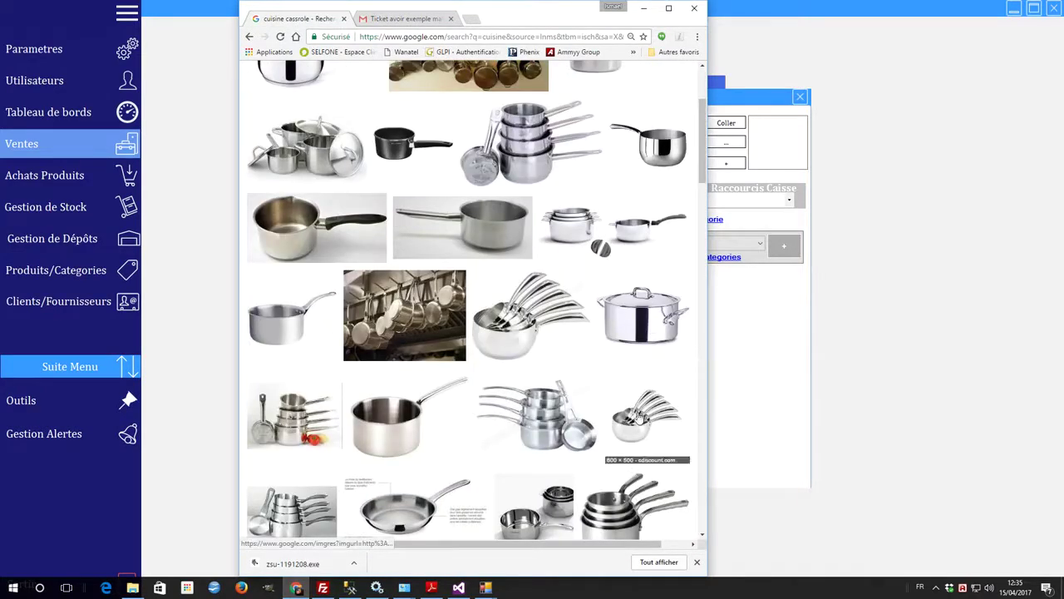
right_click(637, 413)
left_click(668, 342)
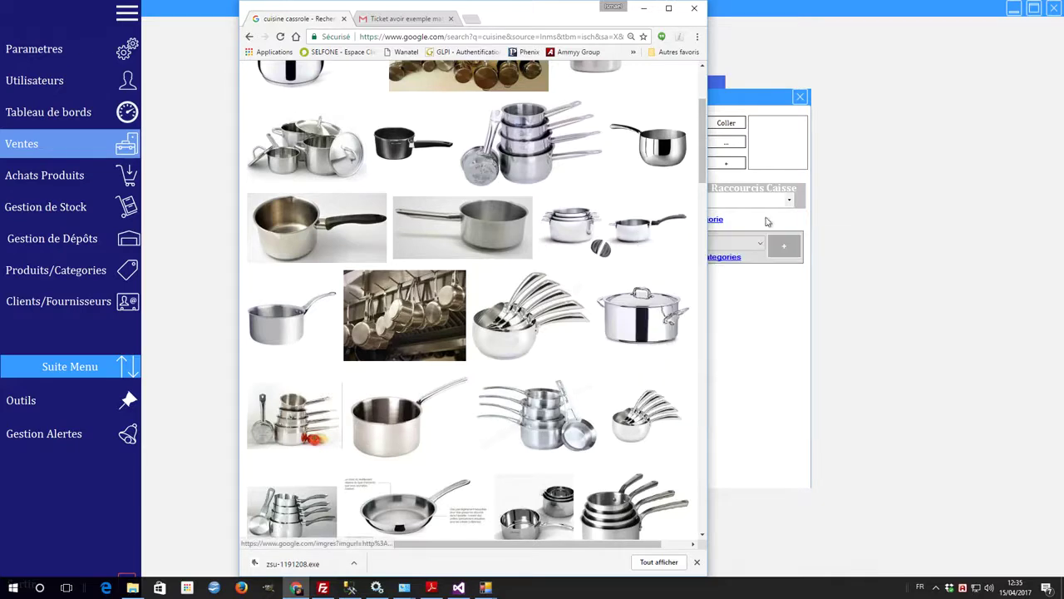
left_click(727, 124)
left_click(727, 124)
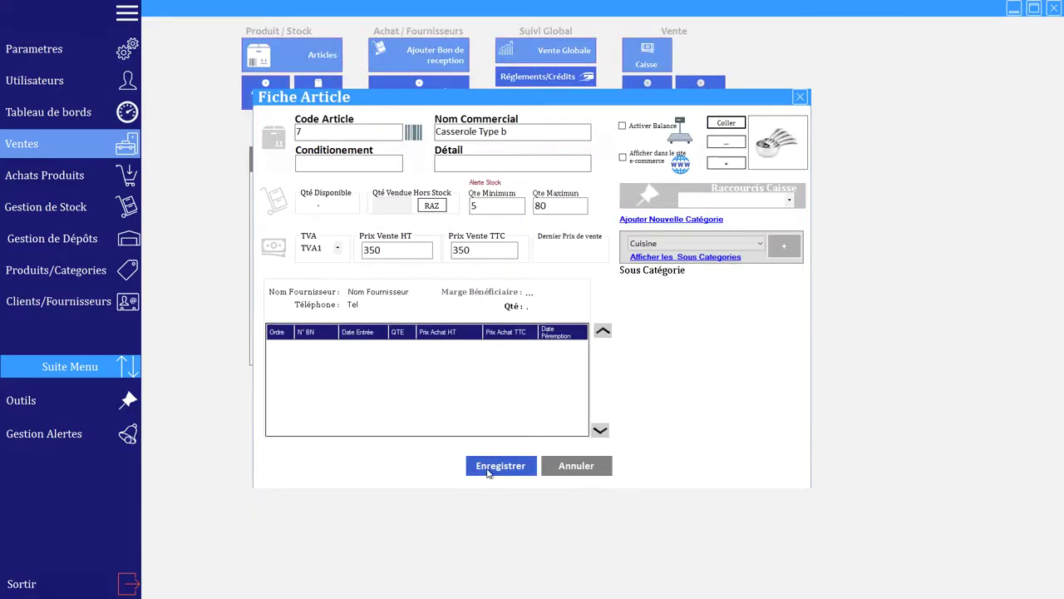
Step: Save Casserole Type b, acknowledge the Ajouté avec Succès message, and close Fiche Article
left_click(487, 472)
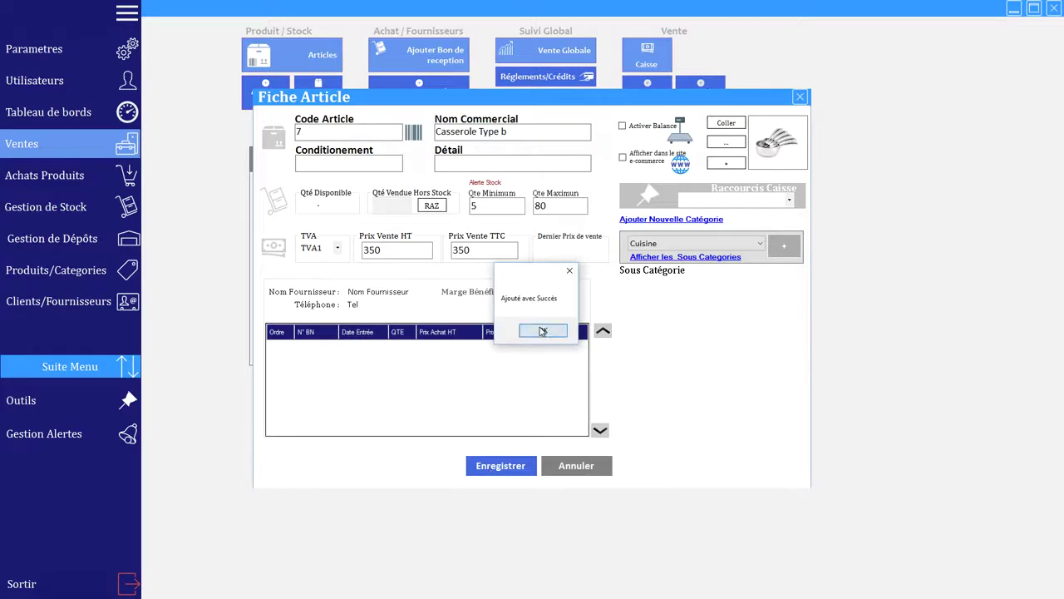
left_click(542, 330)
left_click(577, 468)
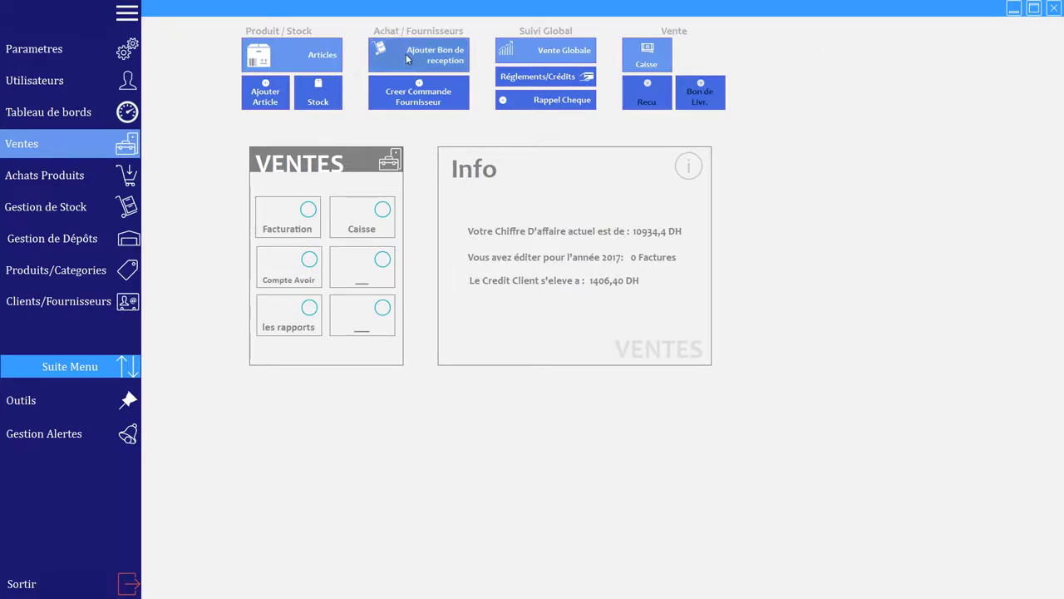
Step: Start a goods receipt with N° BL 1478p, keeping the existing supplier
left_click(438, 55)
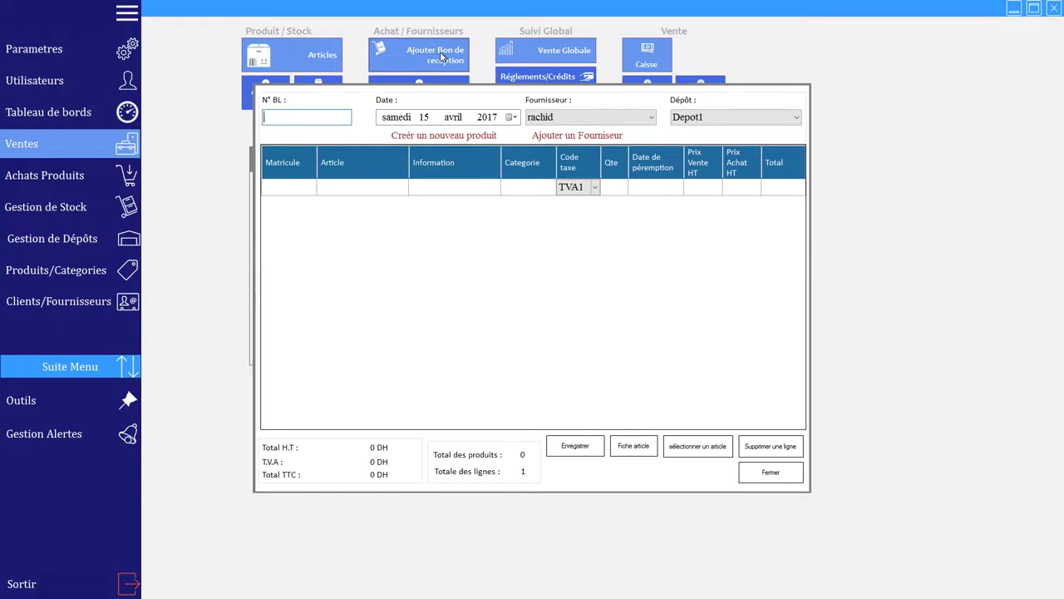
type("1478p")
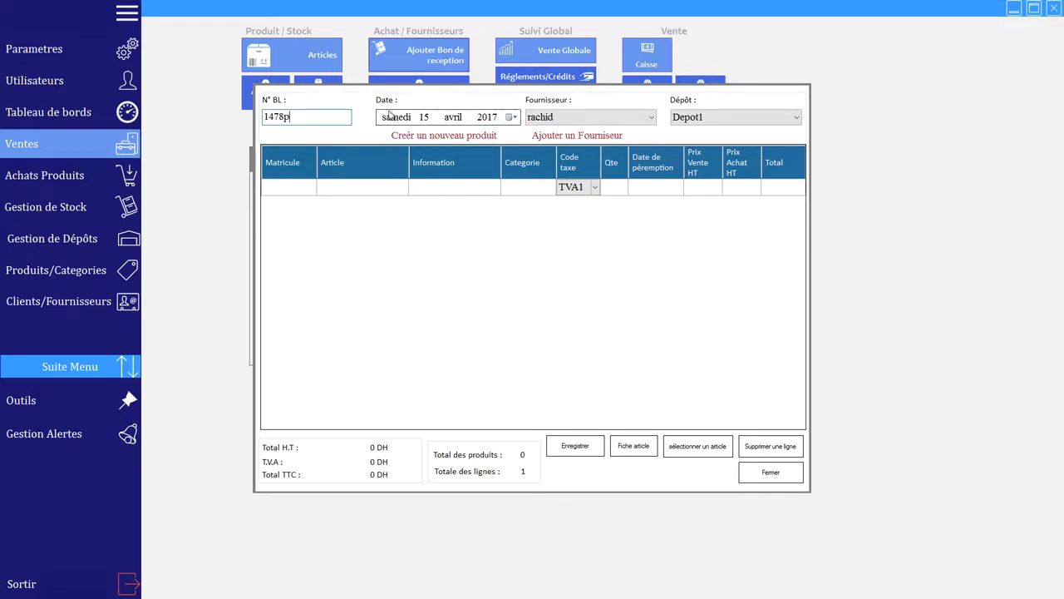
left_click(651, 118)
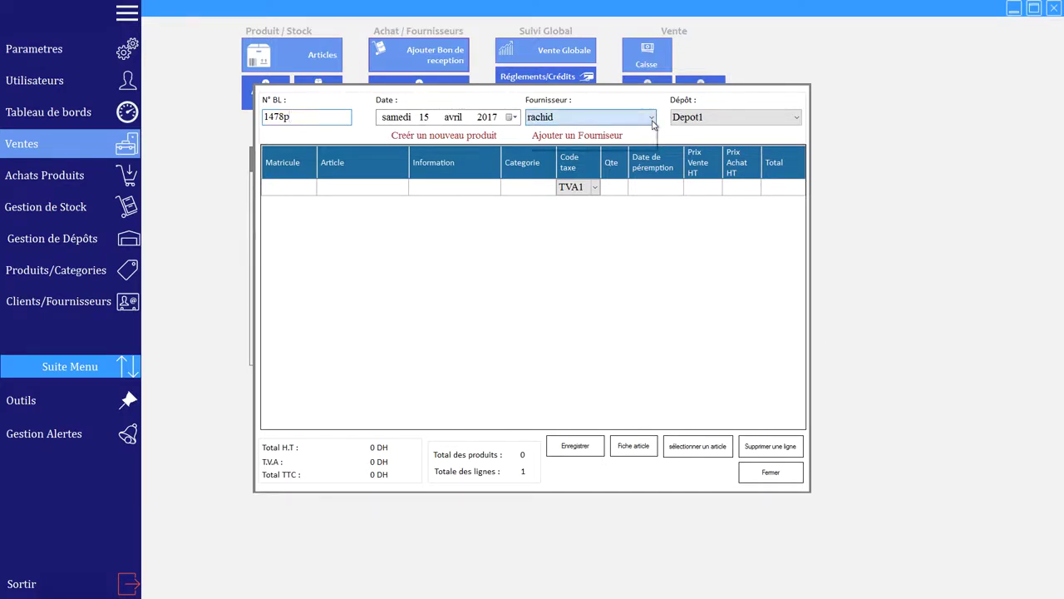
left_click(577, 114)
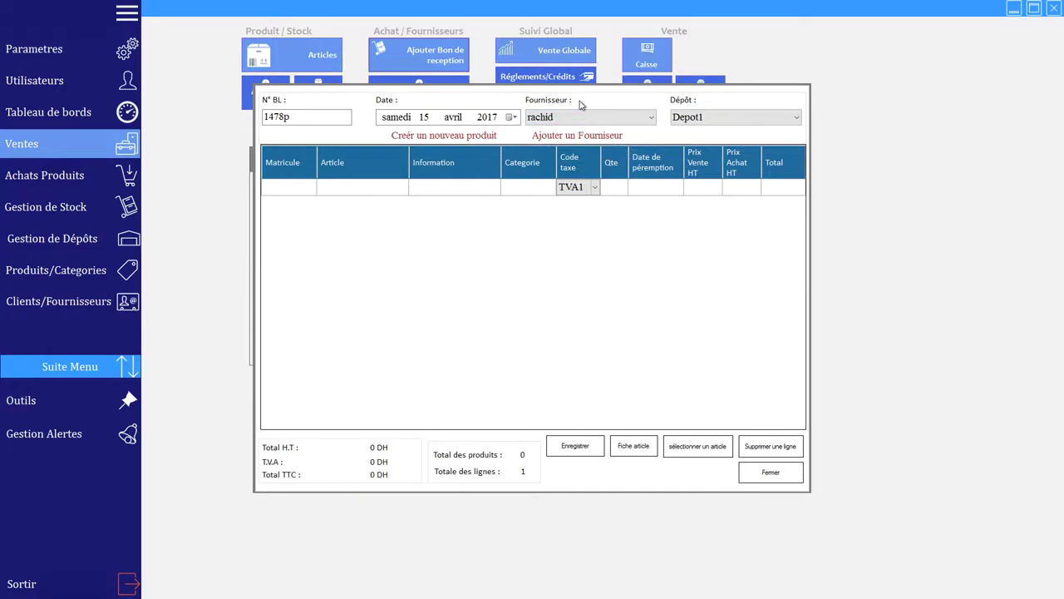
left_click(582, 138)
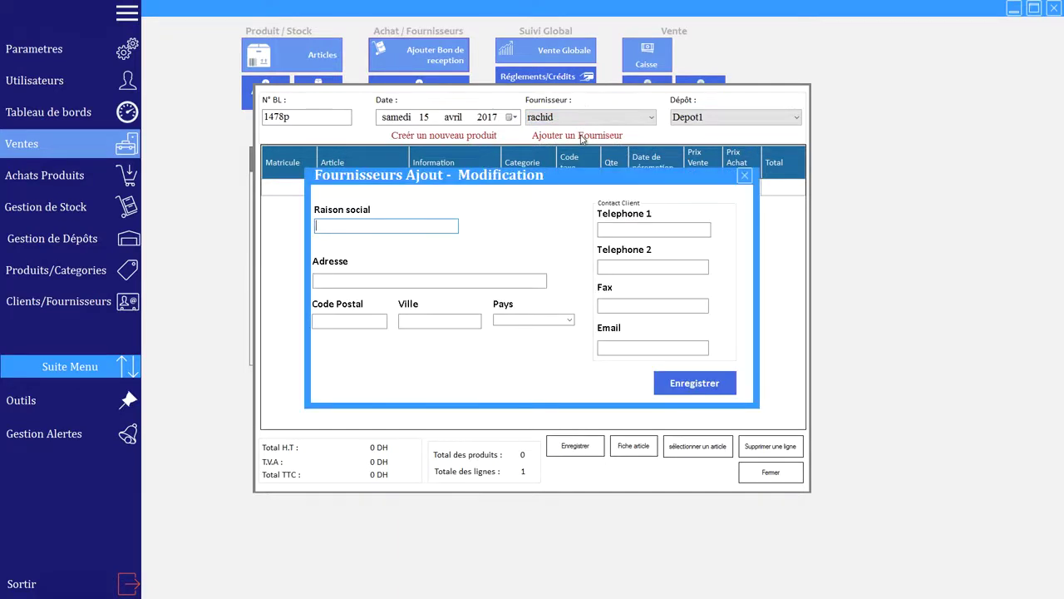
left_click(745, 175)
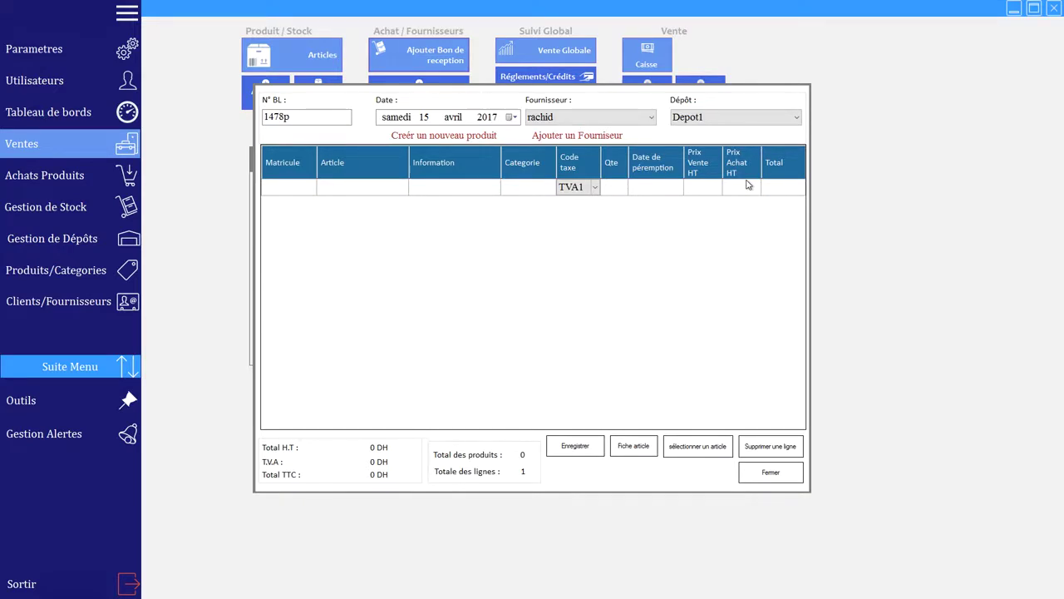
Step: Add a line for article code 7, then delete that Casserole line
left_click(278, 192)
type("7")
key("Return")
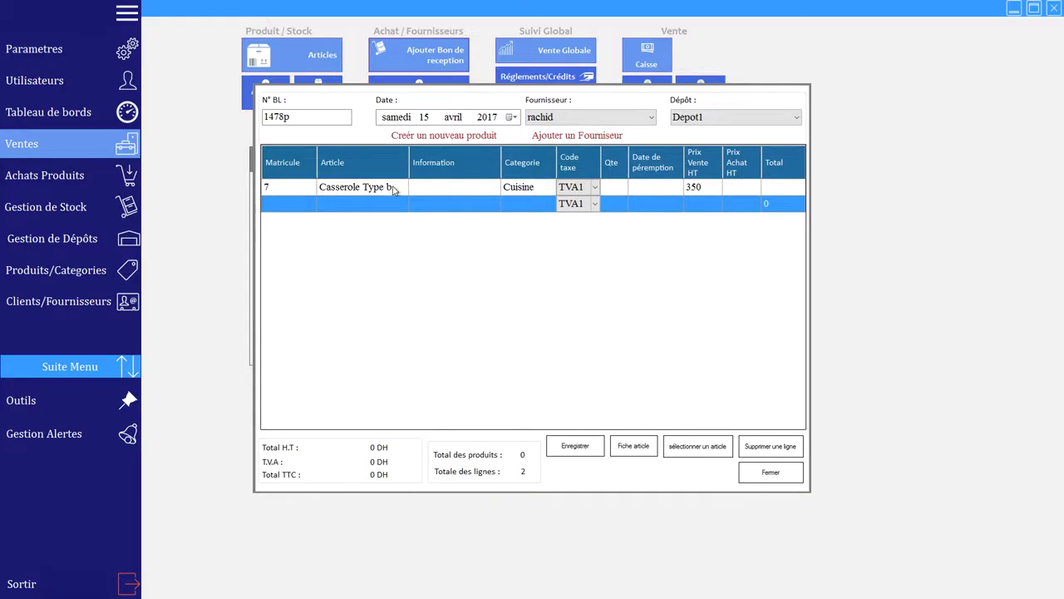
left_click(622, 192)
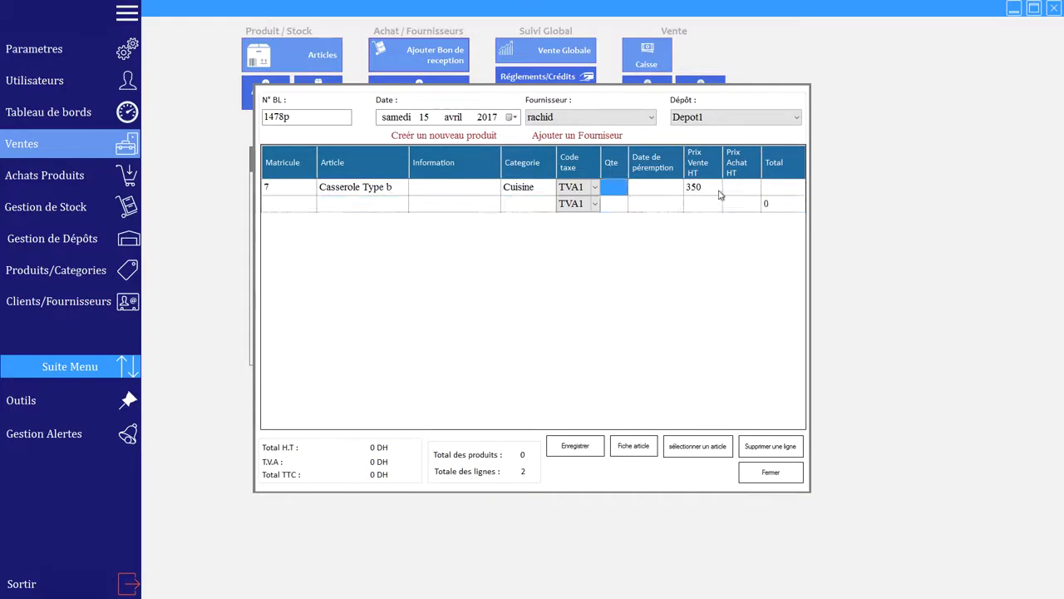
left_click(755, 191)
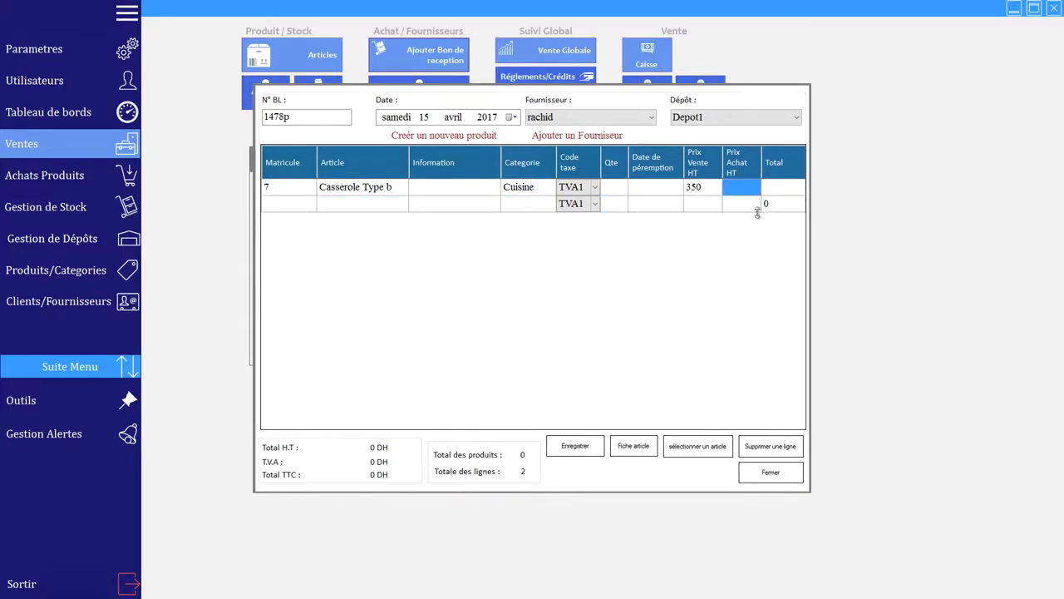
left_click(778, 446)
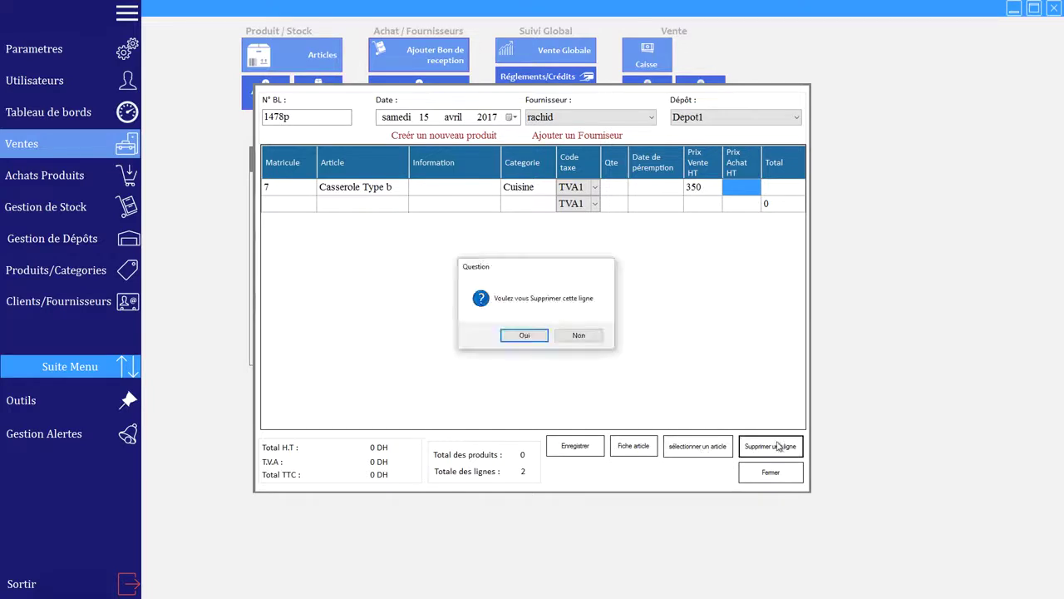
left_click(520, 335)
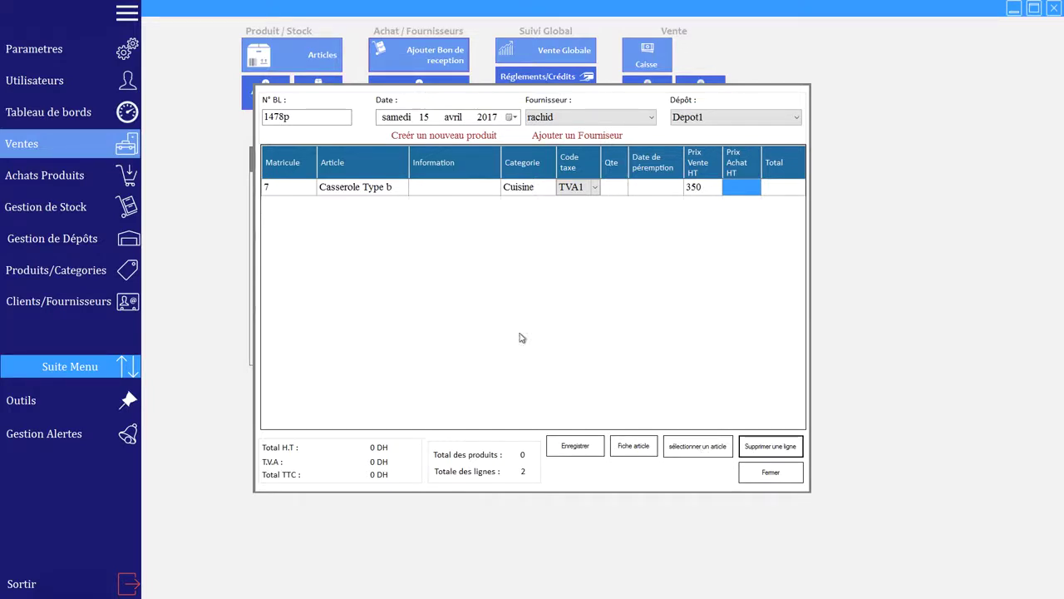
left_click(688, 449)
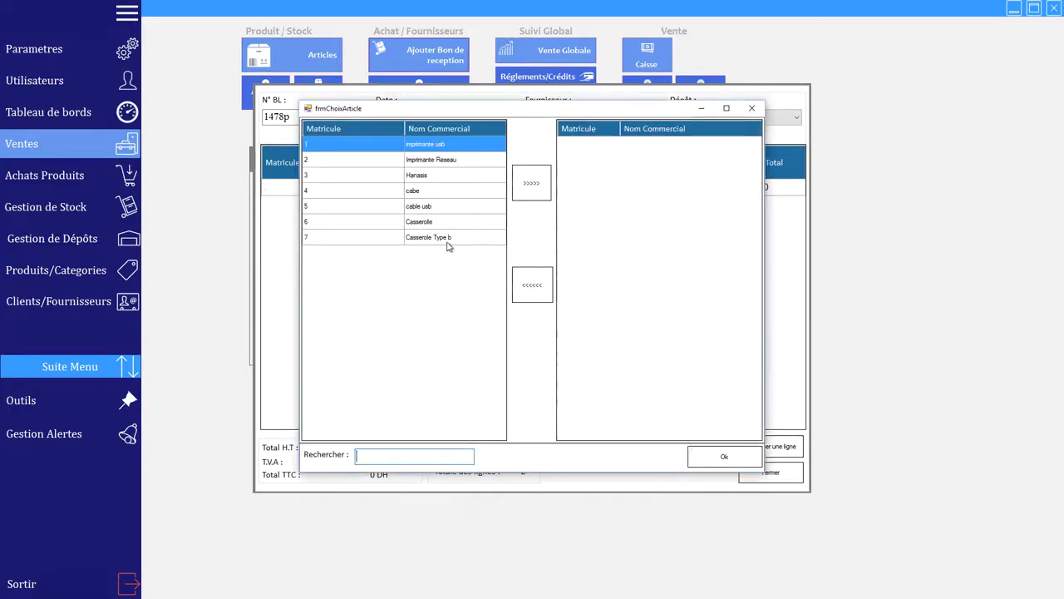
Step: Pick Casserole Type b from the article list and enter quantity 50 on the keypad
left_click(447, 239)
left_click(532, 183)
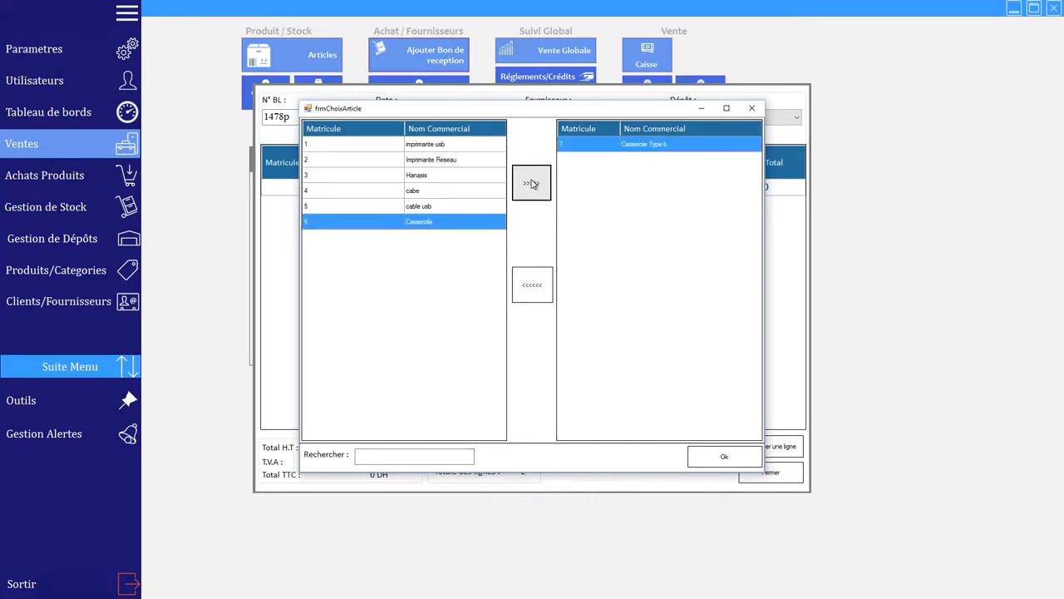
left_click(456, 147)
left_click(456, 159, "ctrl")
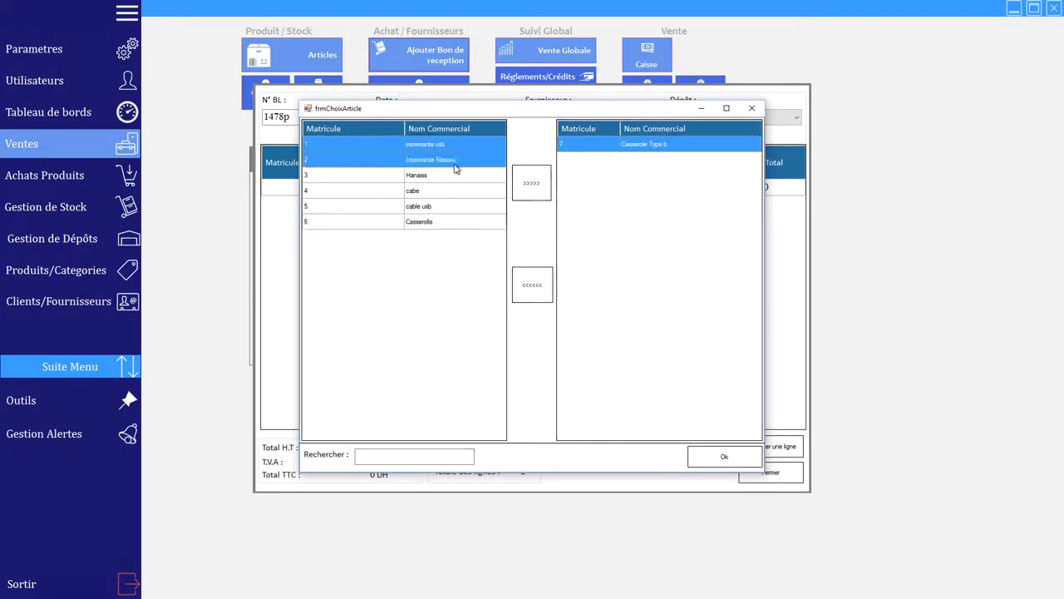
left_click(449, 191, "ctrl")
left_click(445, 222, "ctrl")
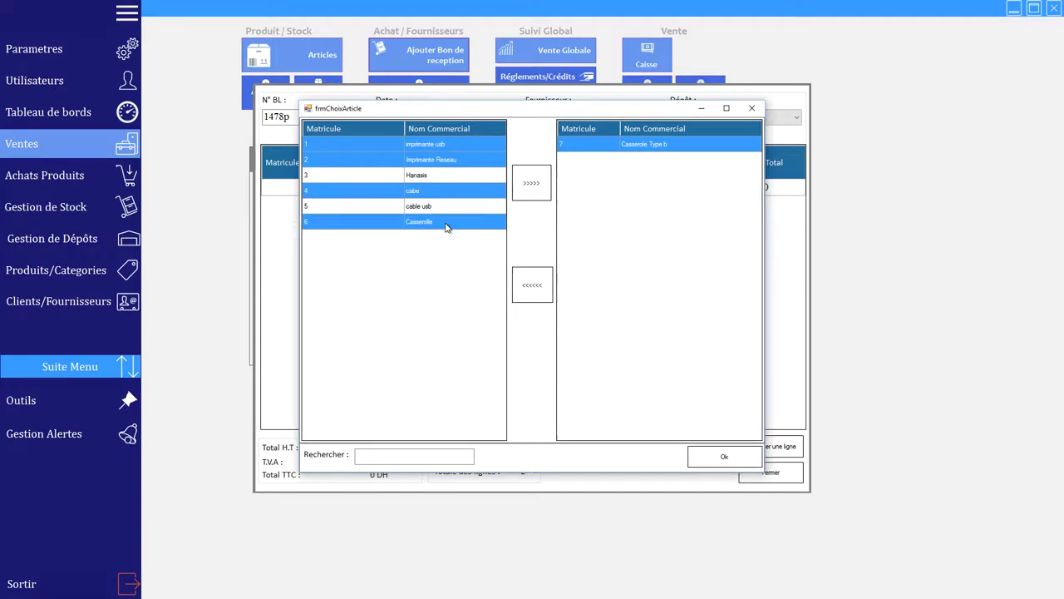
left_click(731, 457)
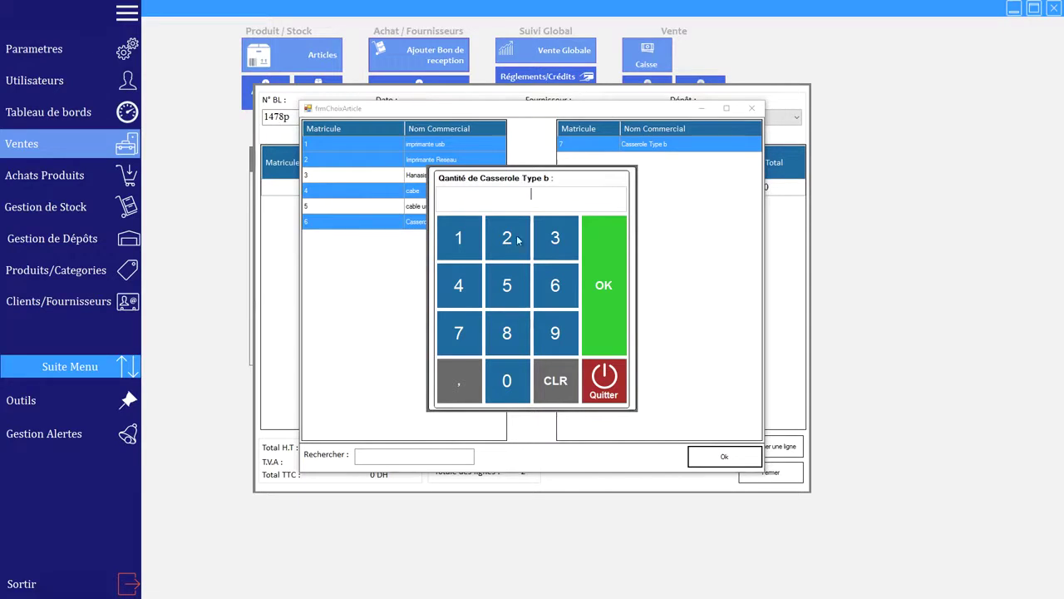
left_click(507, 285)
left_click(507, 380)
left_click(593, 299)
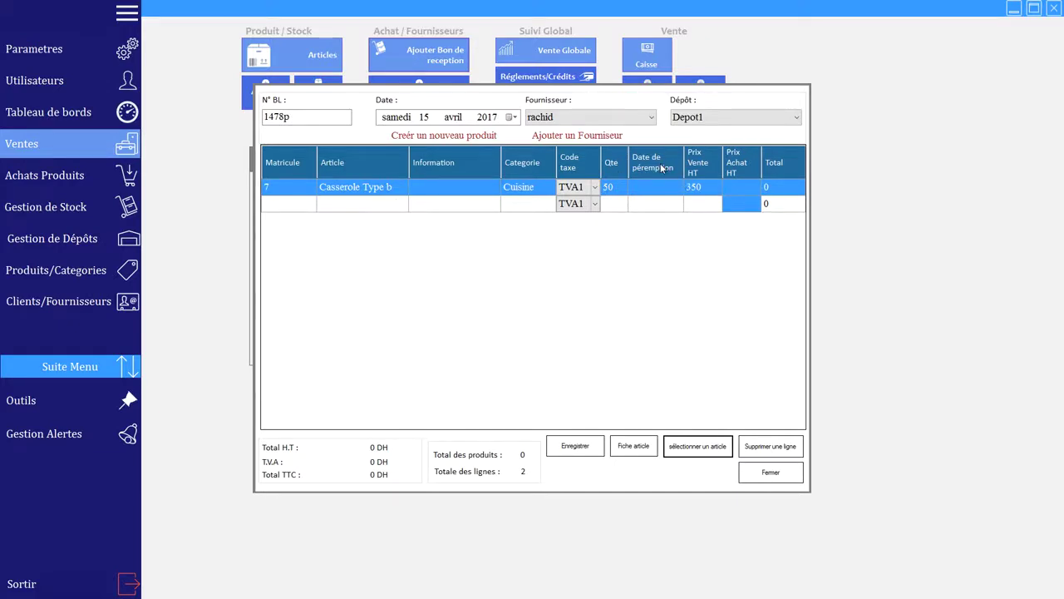
Step: Set the Casserole line's Prix Achat HT to 200, totalling 10000 DH, and save the receipt
left_click(737, 188)
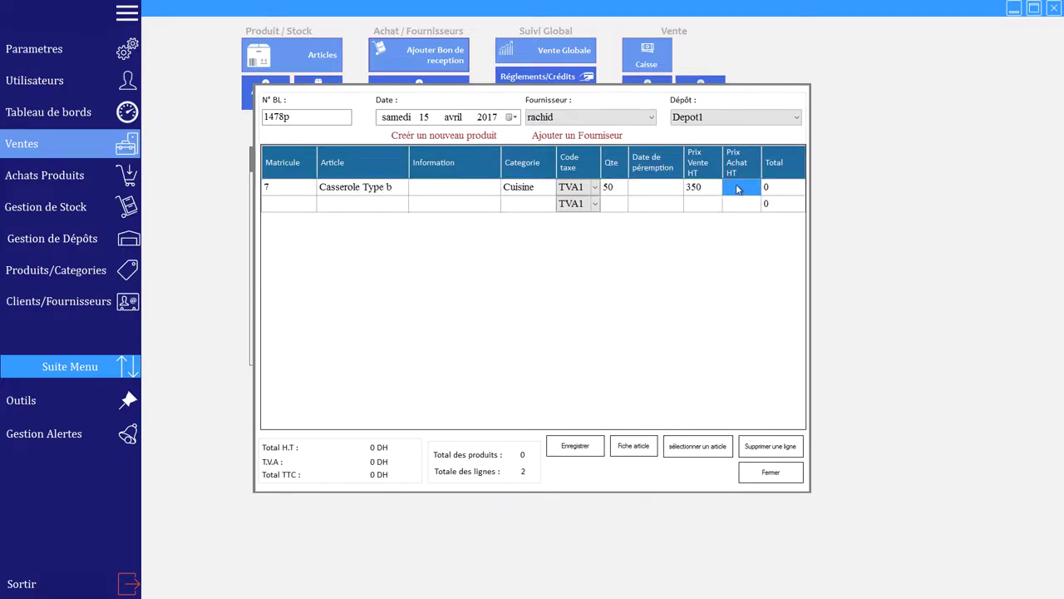
type("200")
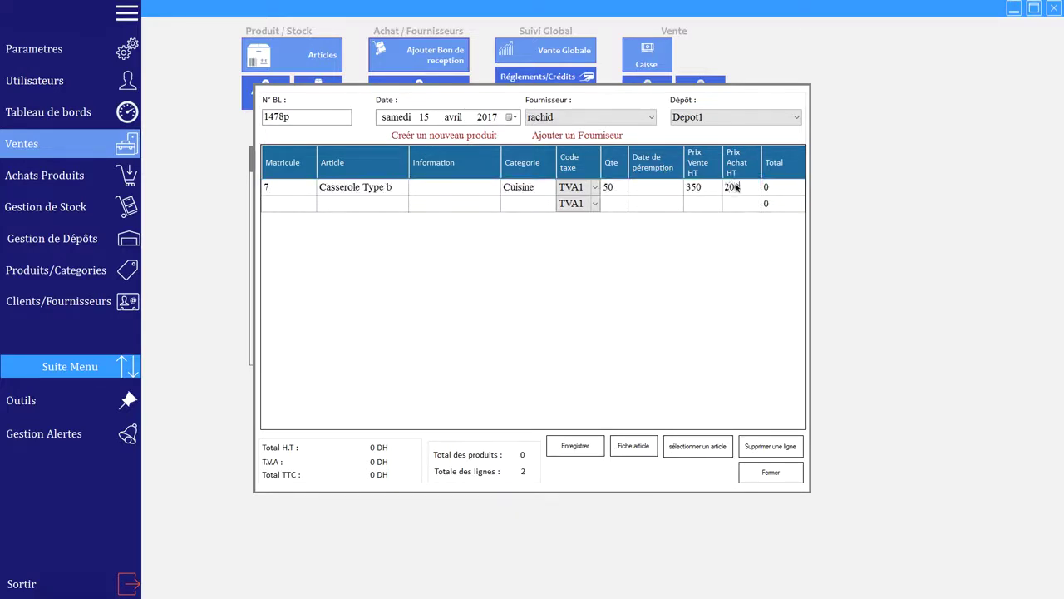
key("Return")
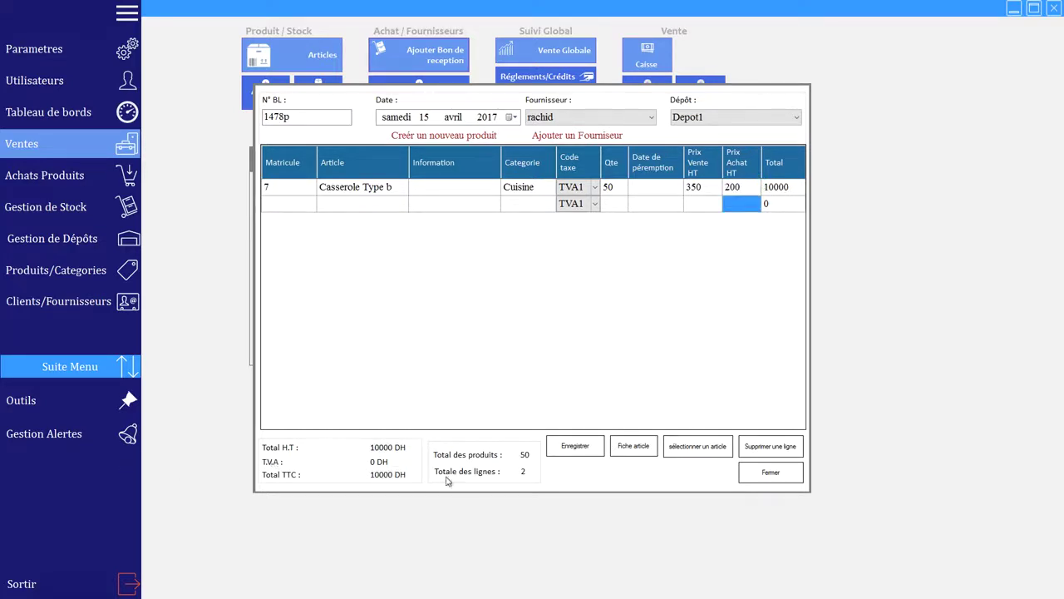
left_click(589, 449)
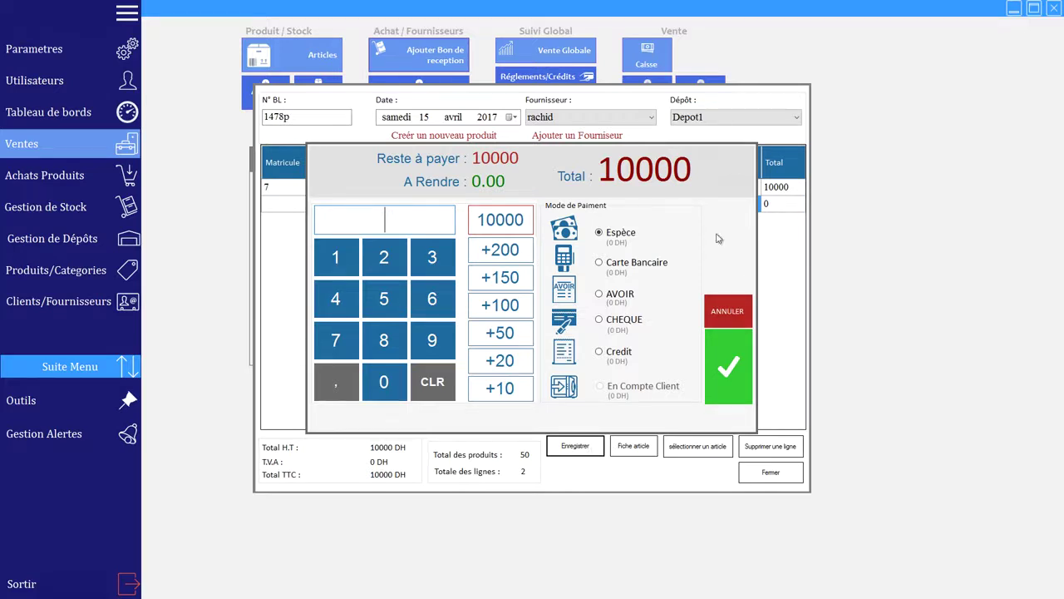
Step: Pay the 10000 DH receipt on Credit, close the print preview and the receipt form
left_click(629, 356)
left_click(503, 221)
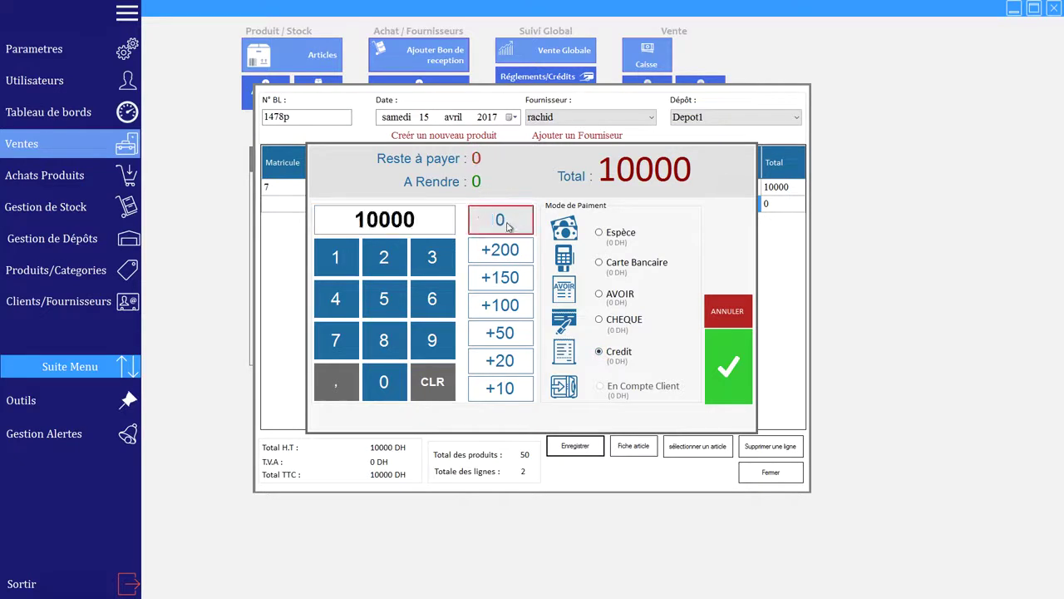
left_click(723, 356)
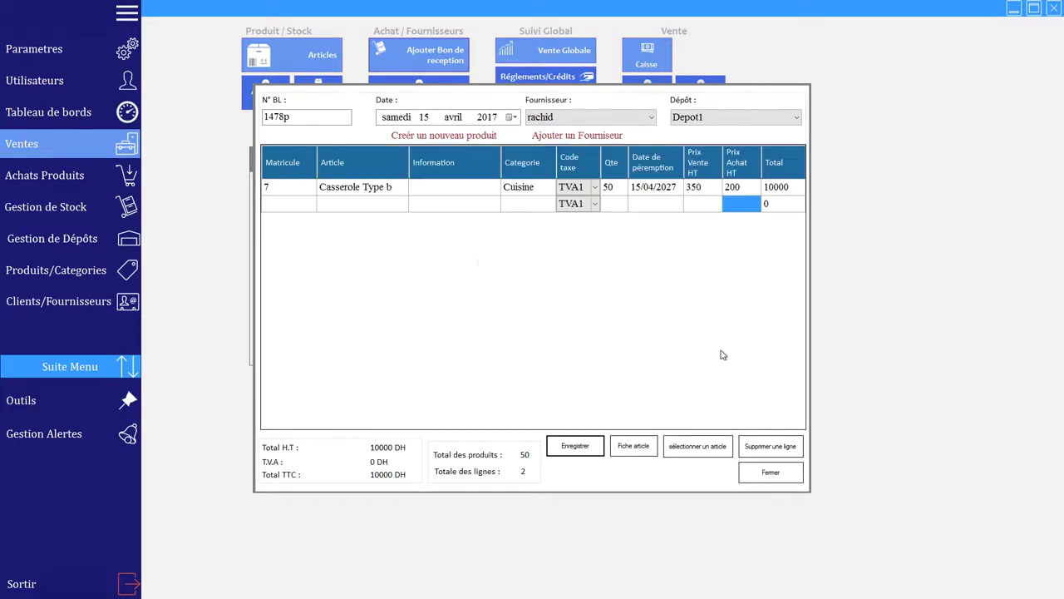
left_click(573, 336)
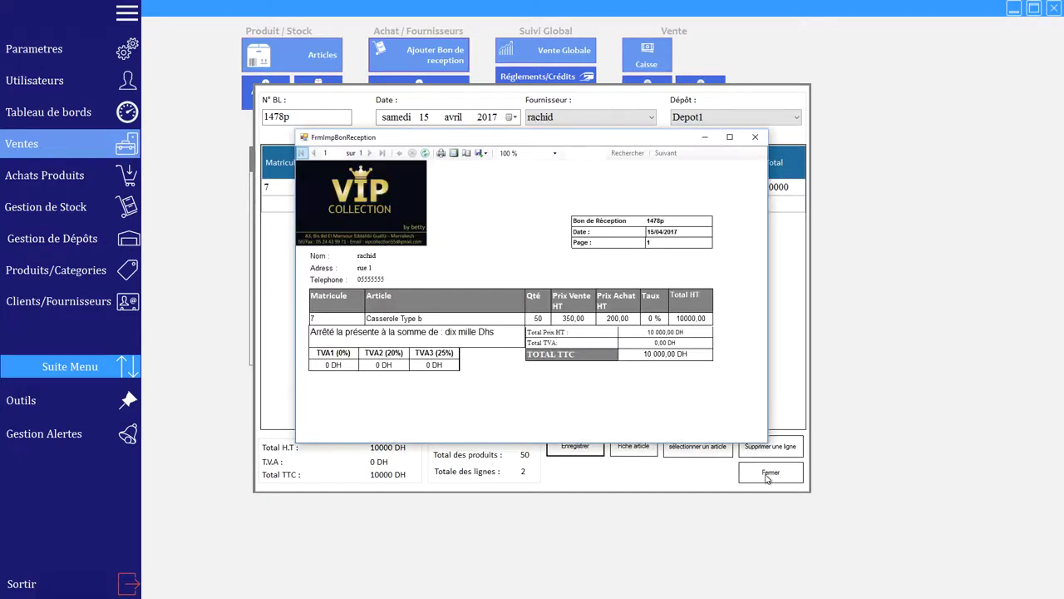
left_click(761, 138)
left_click(770, 473)
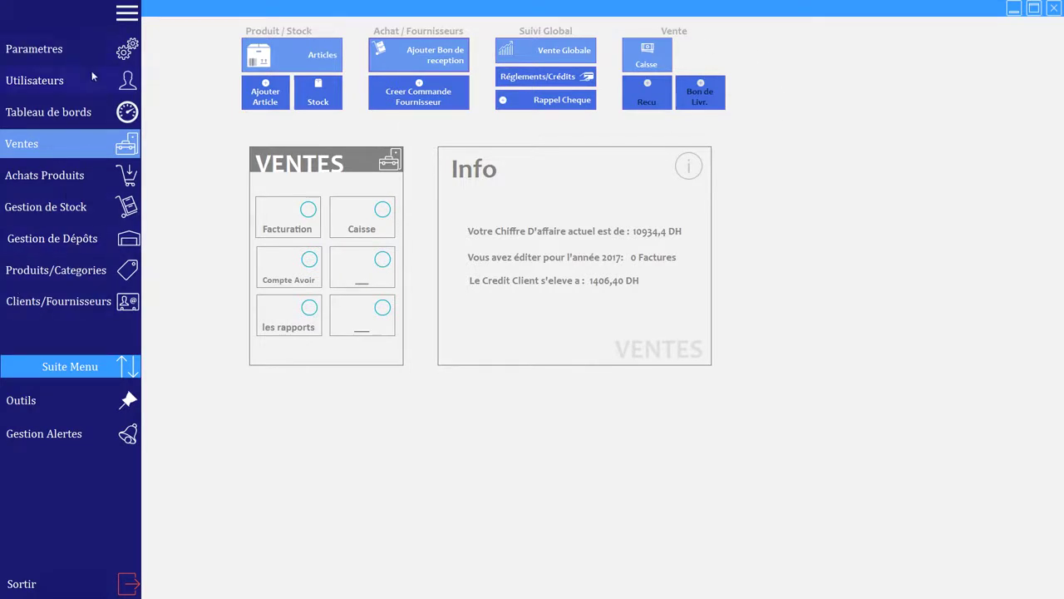
Step: In the stock list, show Casserole Type b's totals: 50 units, 10000 purchase, 17500 sales
left_click(323, 92)
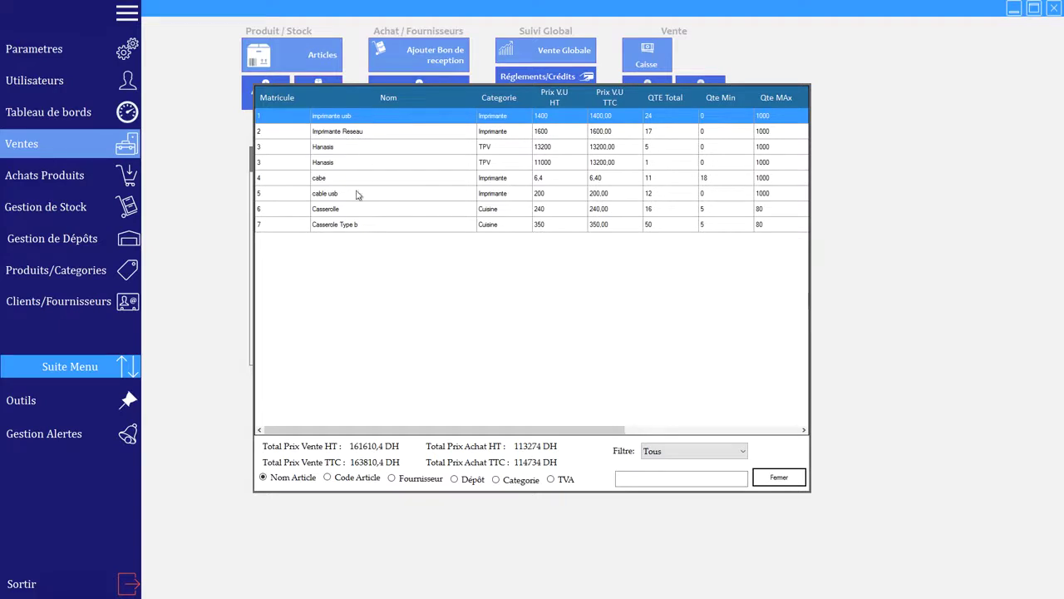
left_click(348, 226)
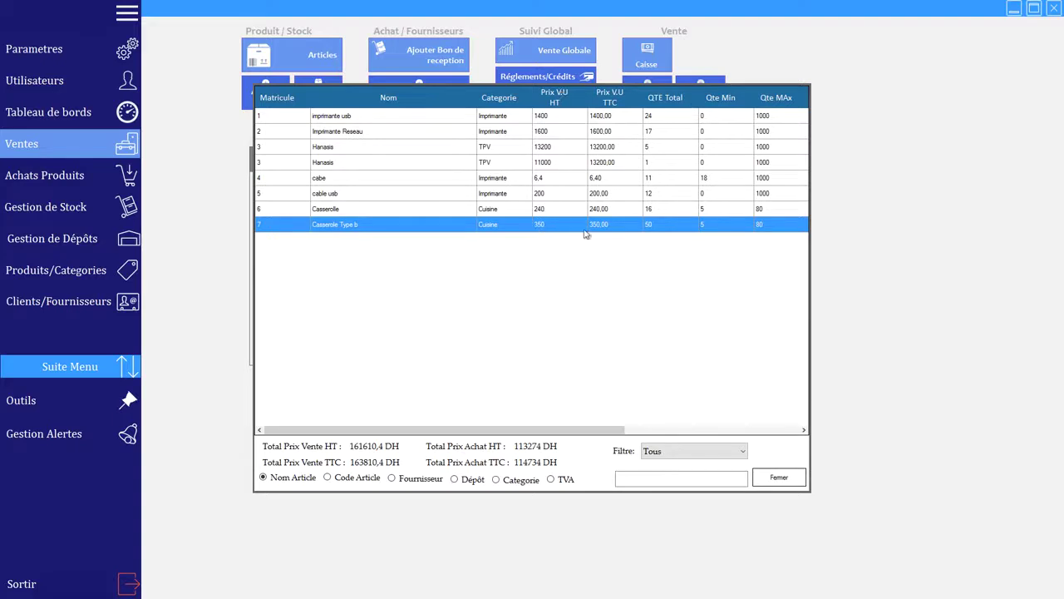
left_click_drag(564, 430, 788, 446)
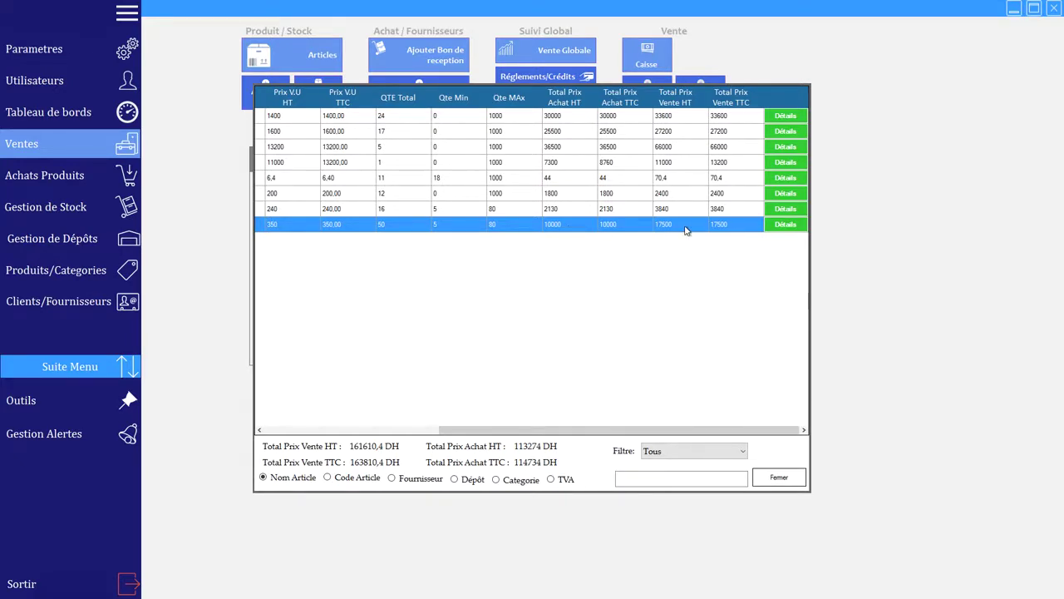
Step: View Casserole Type b's batch details (lot 1478p, 50 at 200), close them, and scroll back to Matricule and Nom
left_click(784, 225)
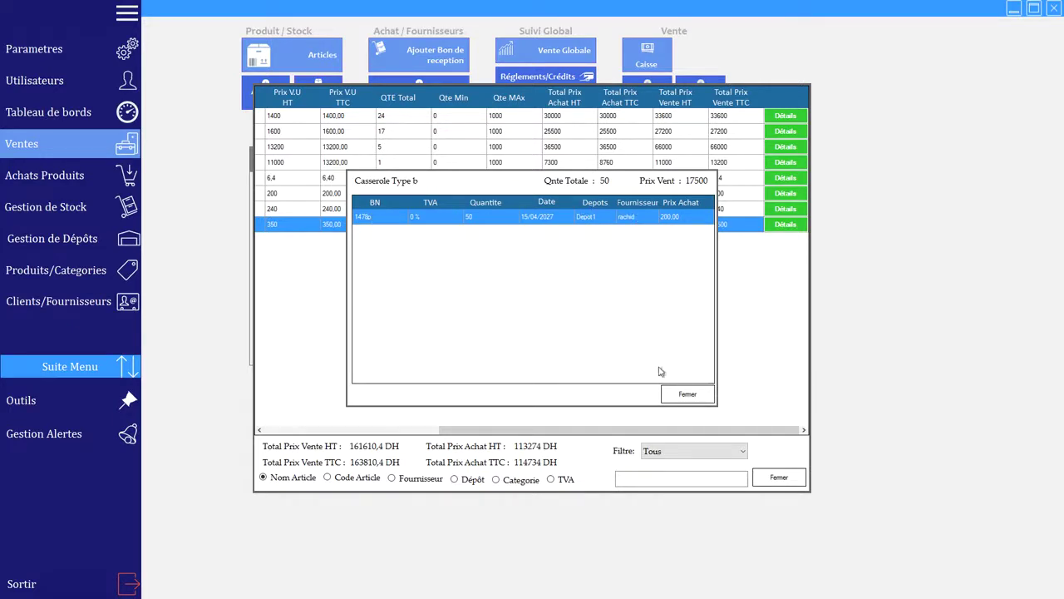
left_click(687, 396)
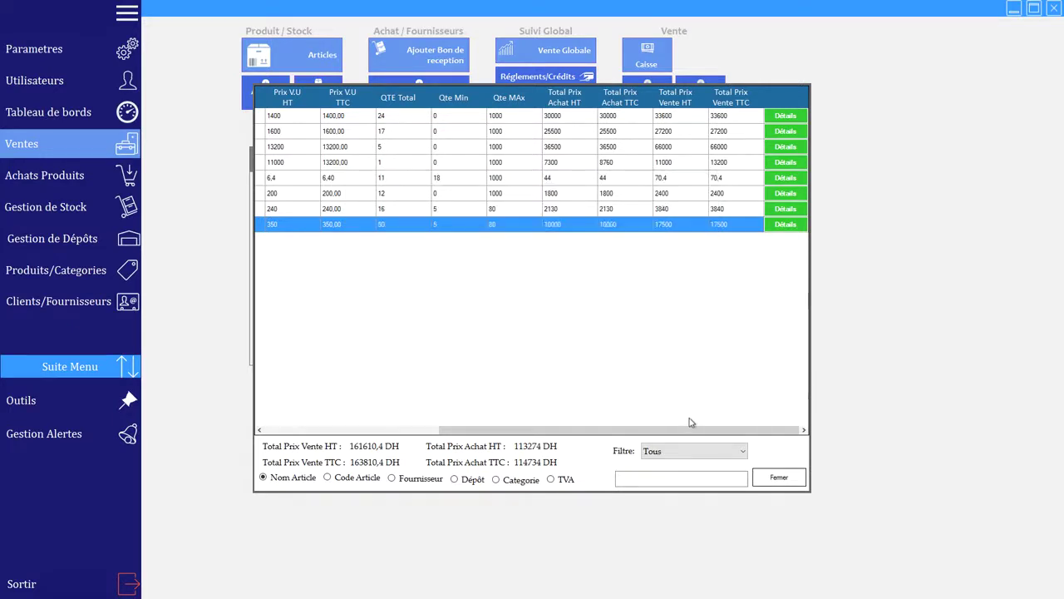
left_click_drag(689, 429, 374, 441)
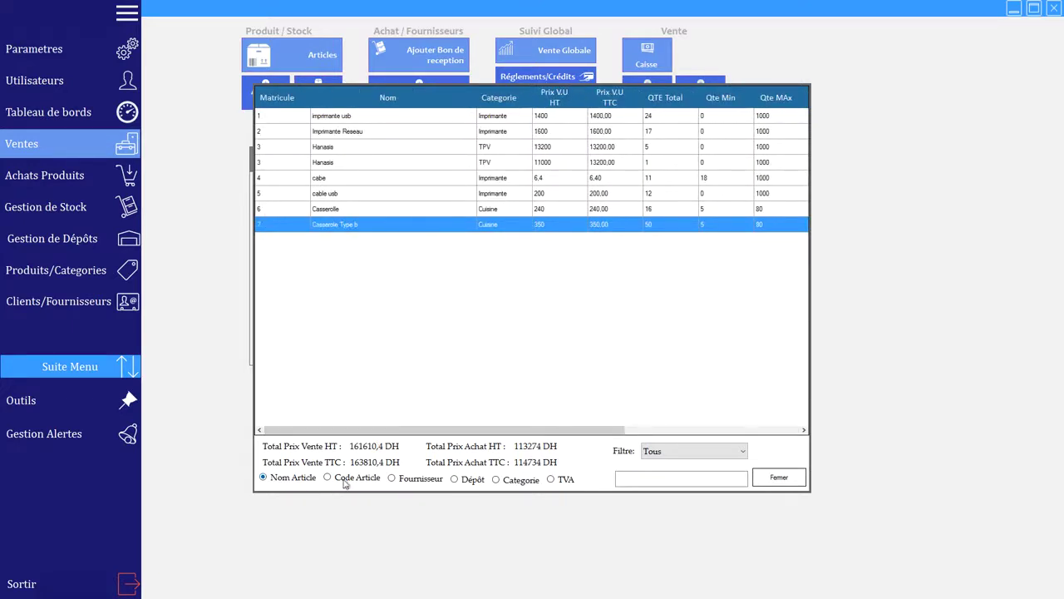
Step: Filter the article list to Depot1 and the Cuisine category, then close the list
left_click(476, 487)
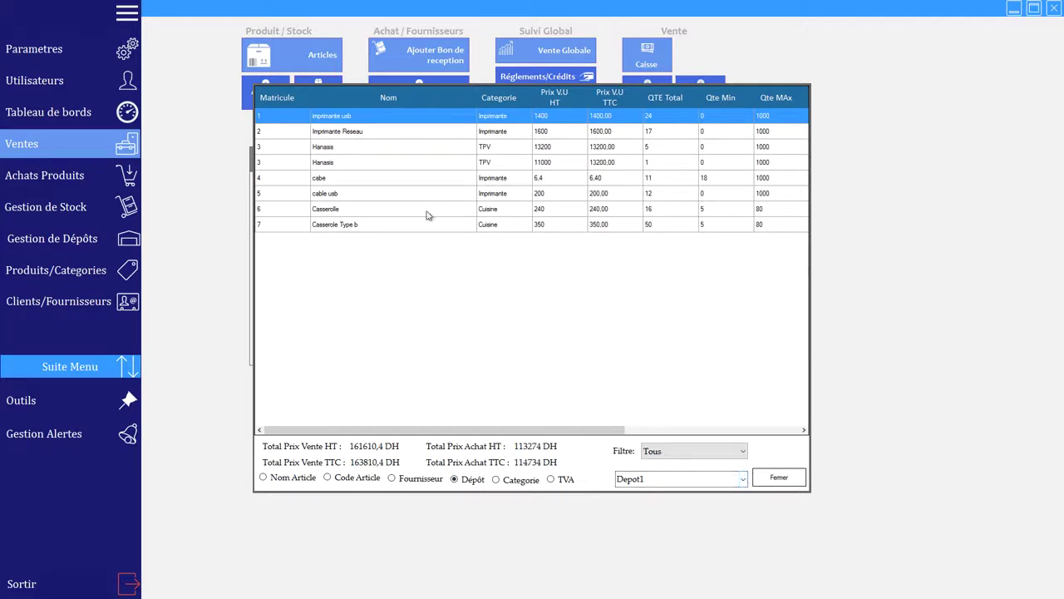
left_click(743, 480)
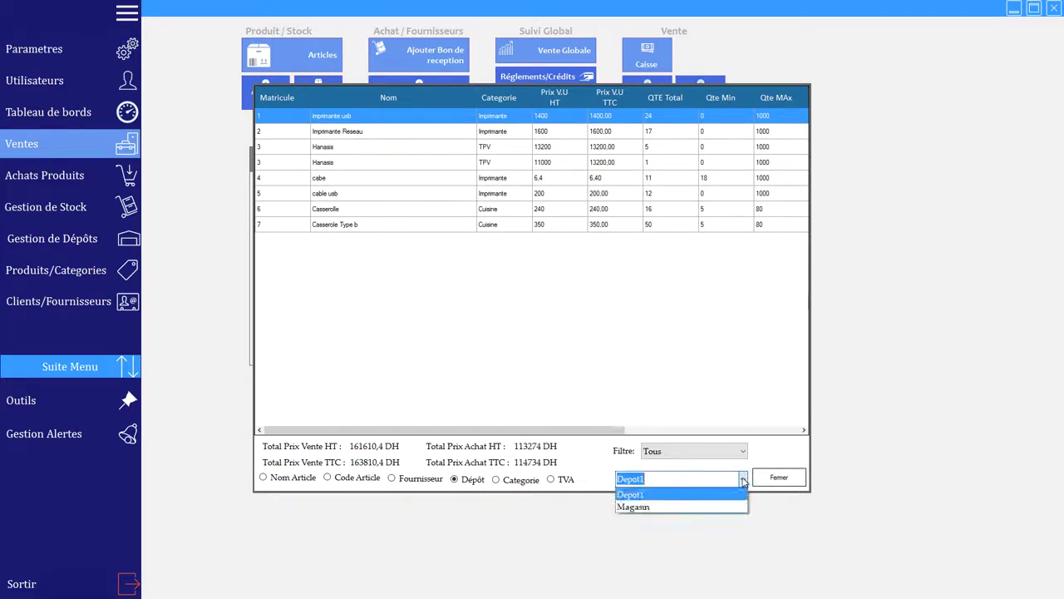
left_click(601, 465)
left_click(496, 481)
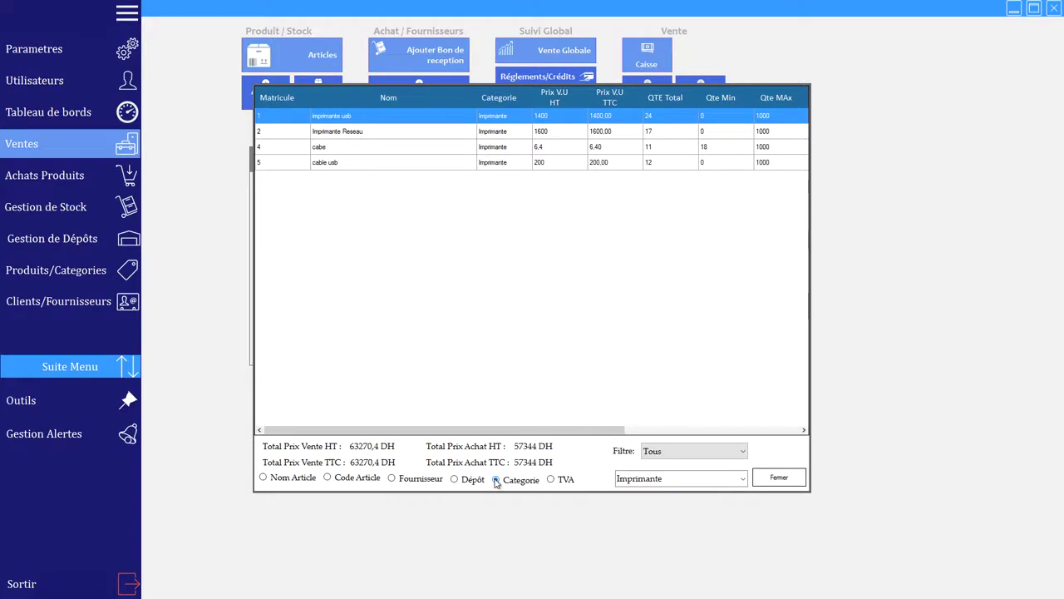
left_click(743, 478)
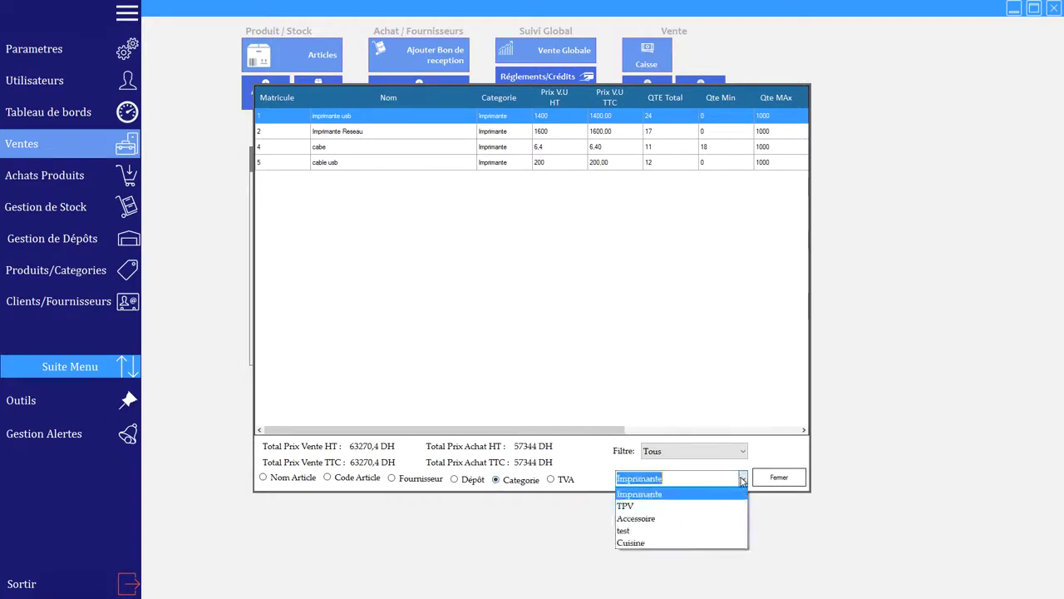
left_click(662, 542)
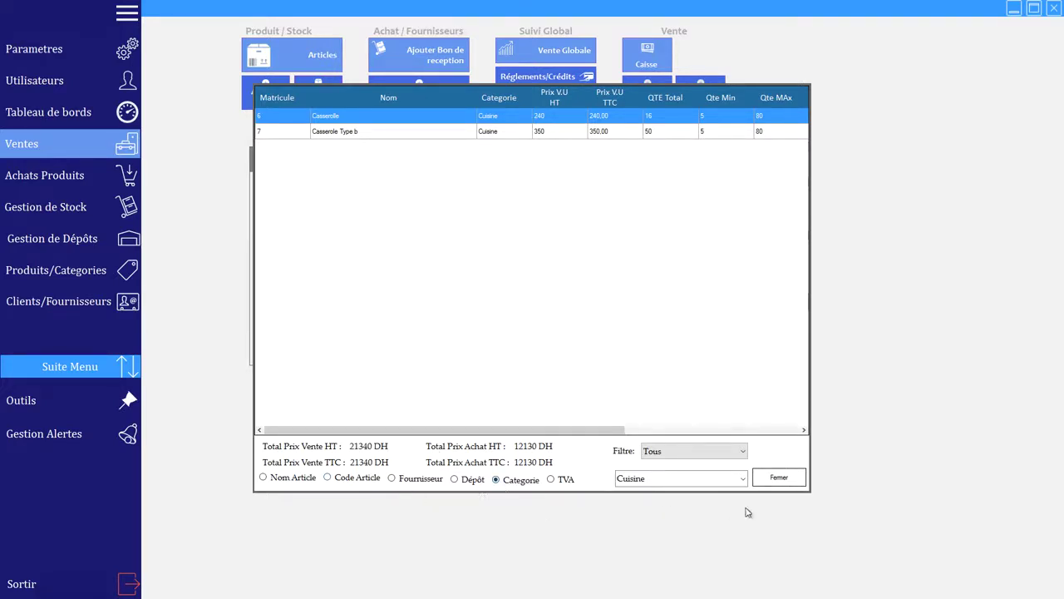
left_click(781, 479)
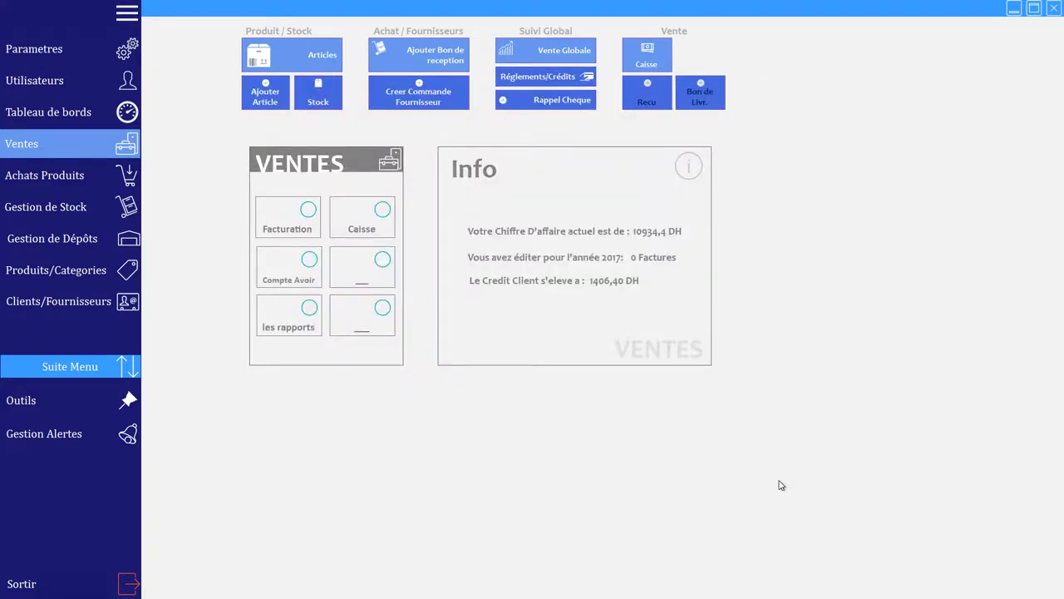
Step: At the cashier, add Casserole Type b, Casserolle and two cable usb for a 990 ticket and go to payment
left_click(662, 67)
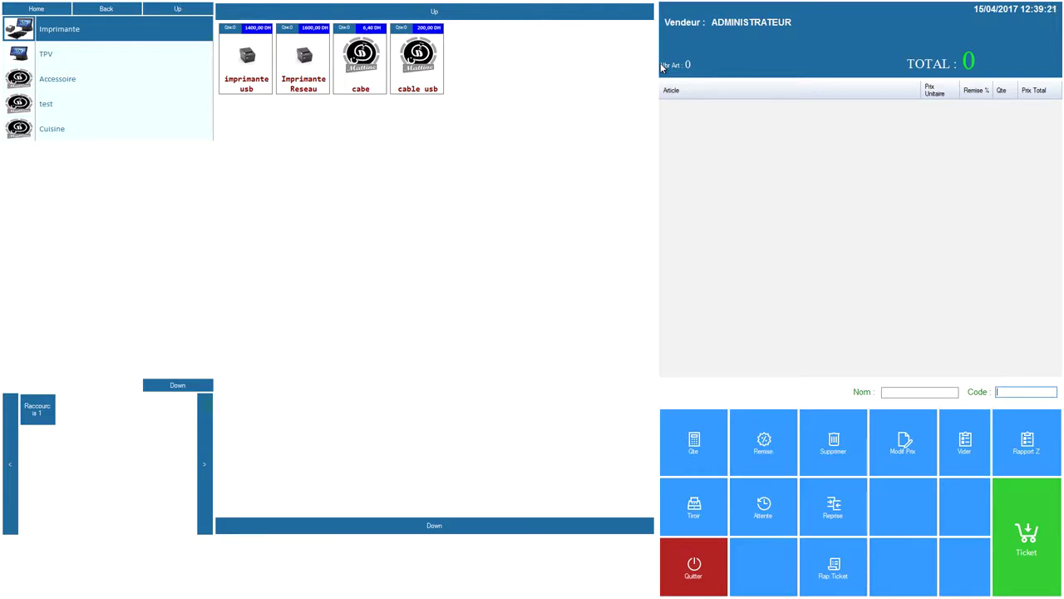
key("Return")
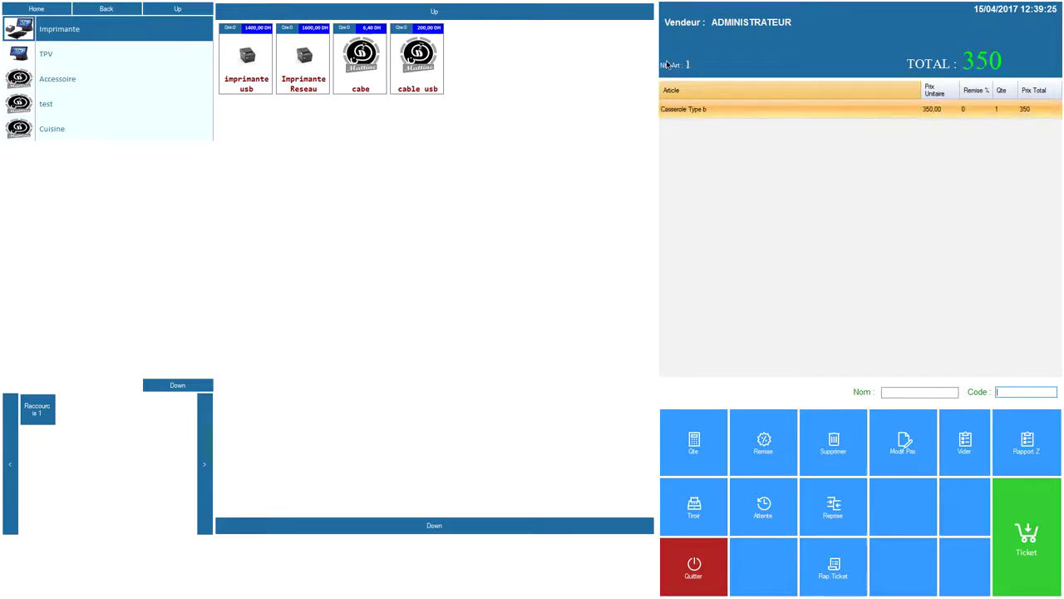
key("Return")
key("Return")
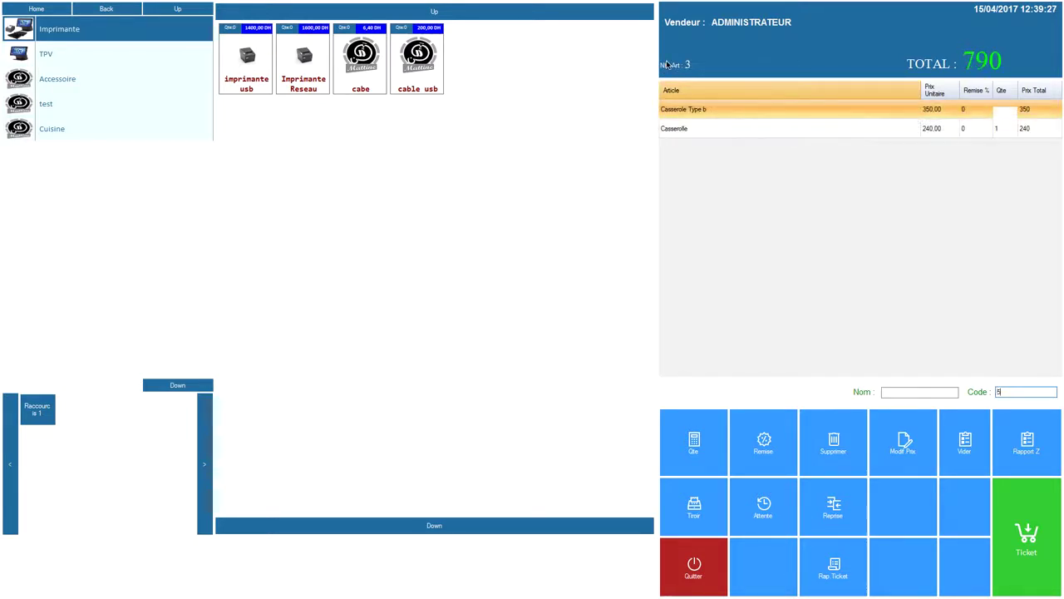
key("Return")
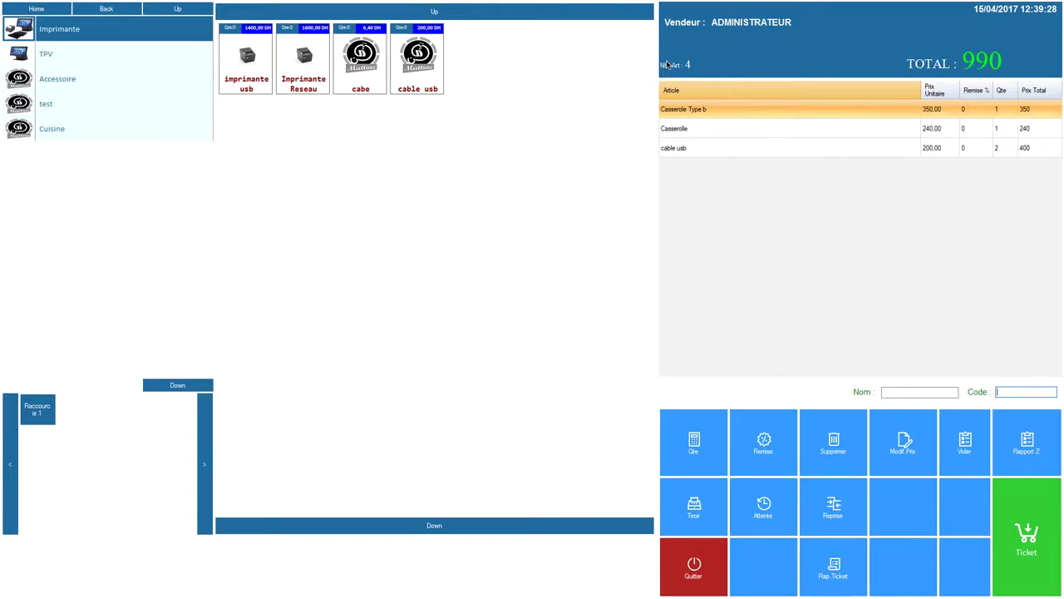
left_click(1020, 557)
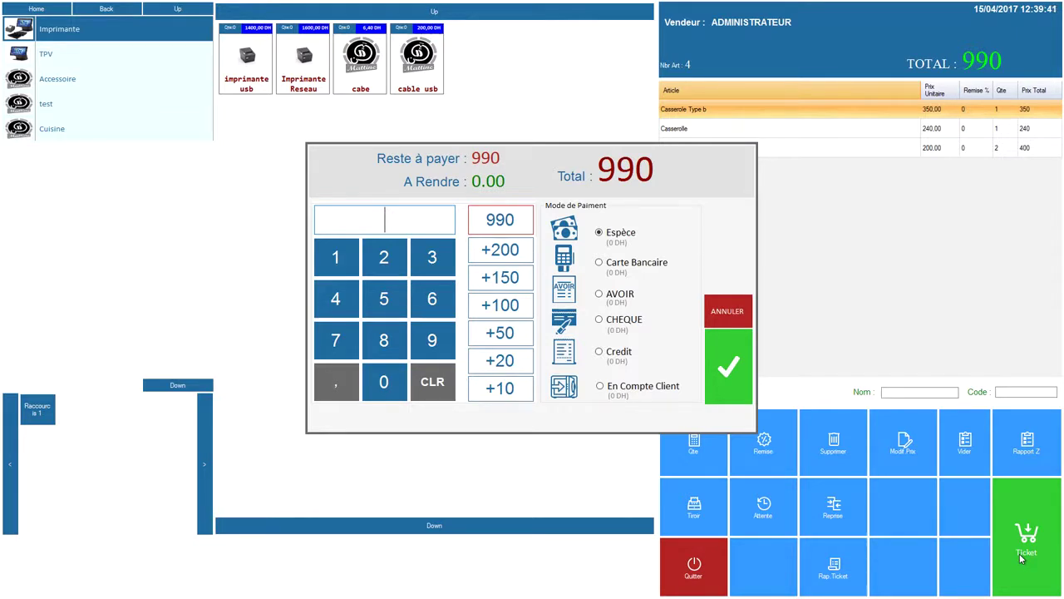
Step: Pay 500 of the 990 by cheque, entering the cheque number and picking its date
left_click(624, 320)
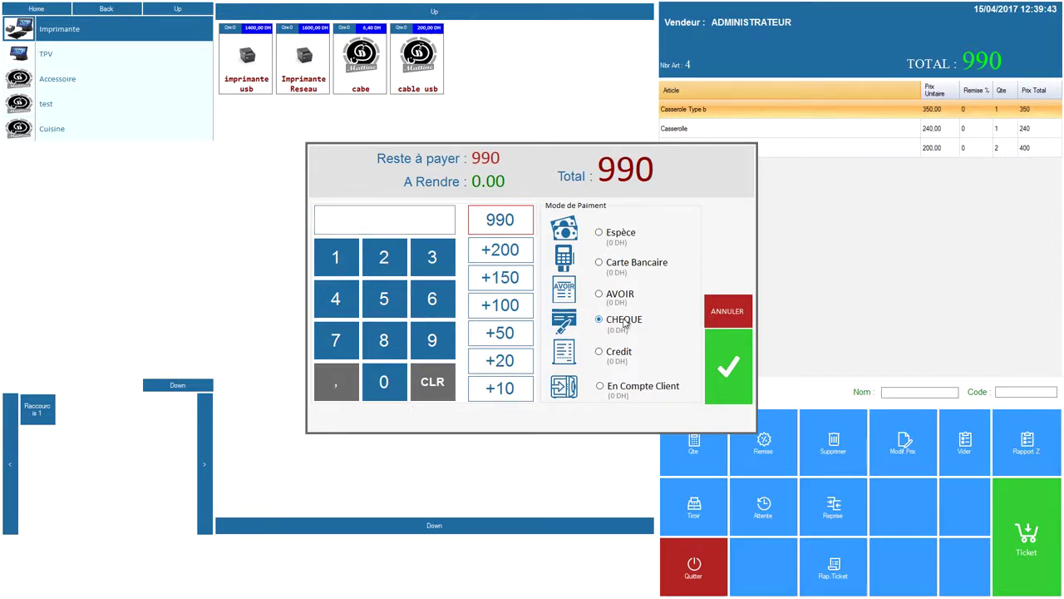
left_click(384, 297)
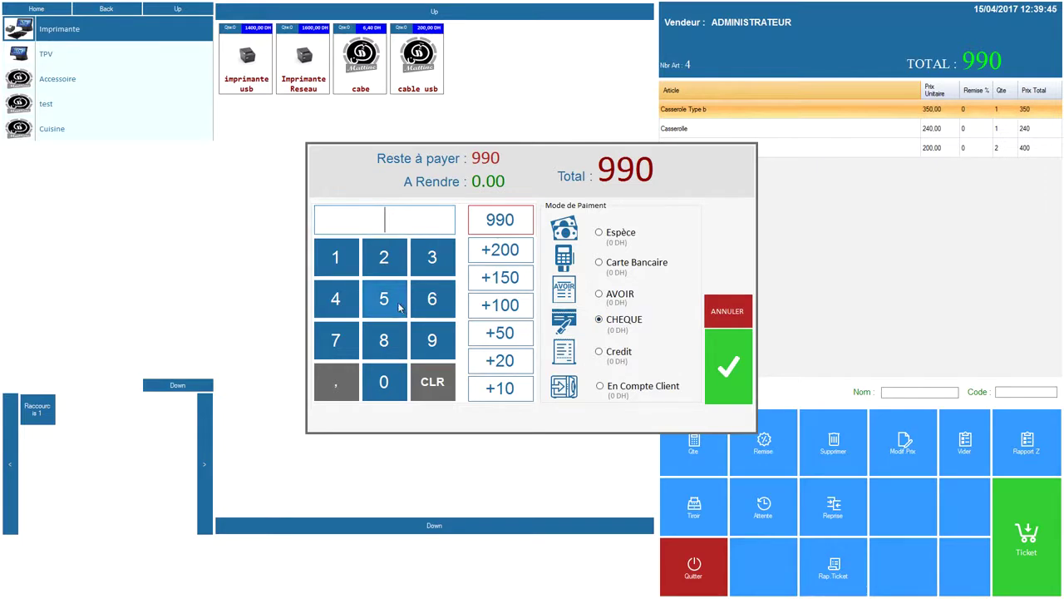
left_click(383, 381)
left_click(383, 381)
left_click(730, 366)
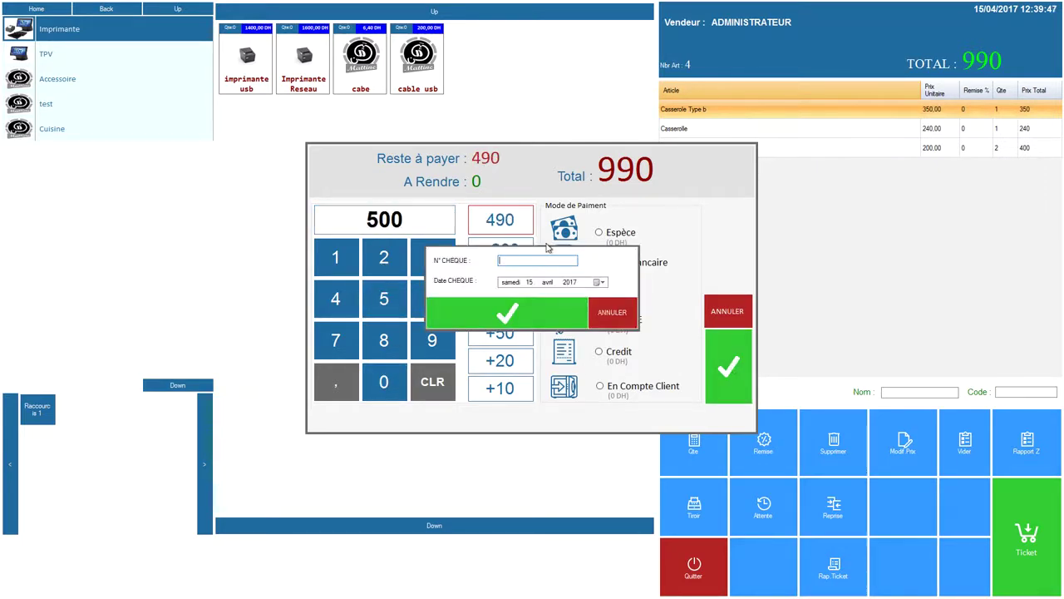
type("55555778")
left_click(602, 282)
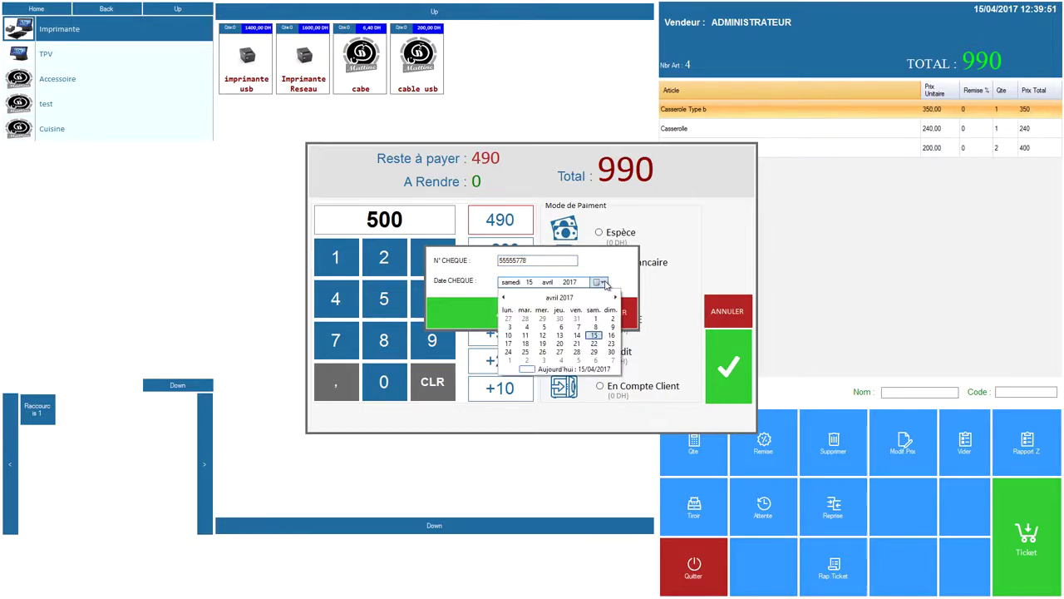
left_click(544, 351)
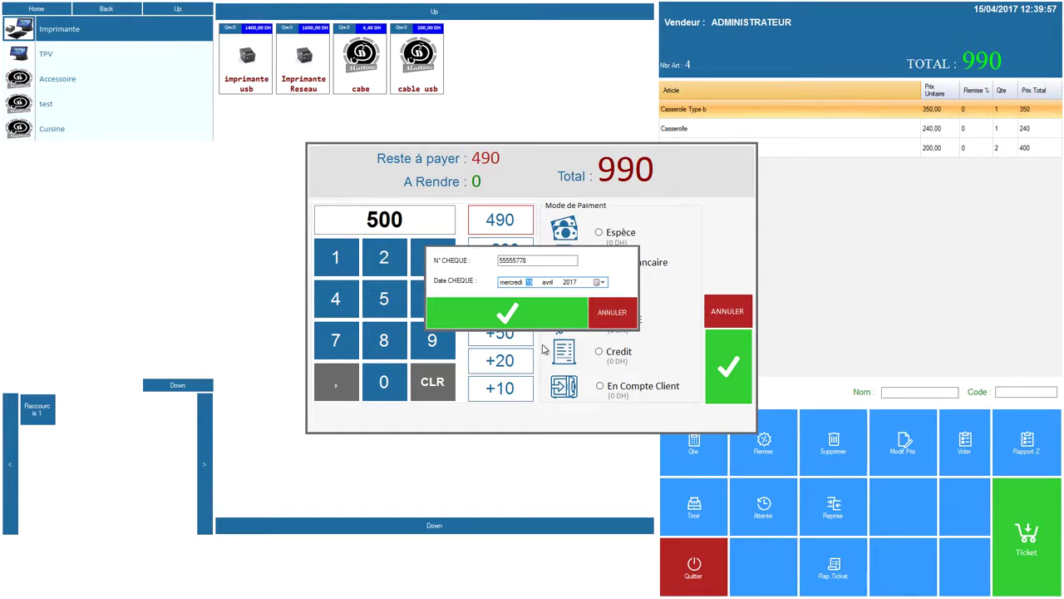
left_click(524, 315)
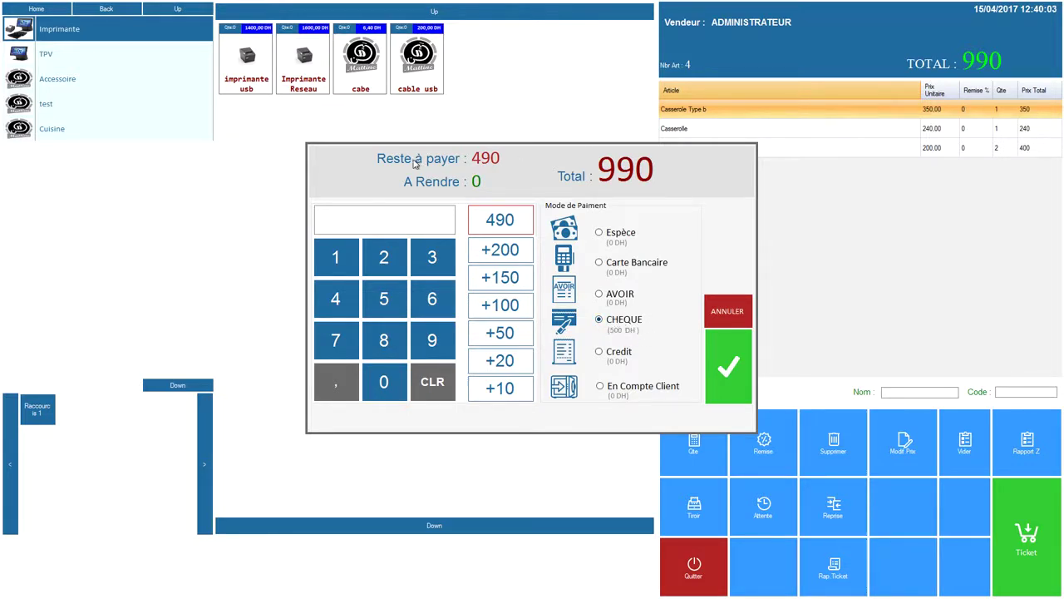
Step: Pay the remaining 490 in cash and validate the sale
left_click(514, 232)
left_click(619, 239)
left_click(712, 350)
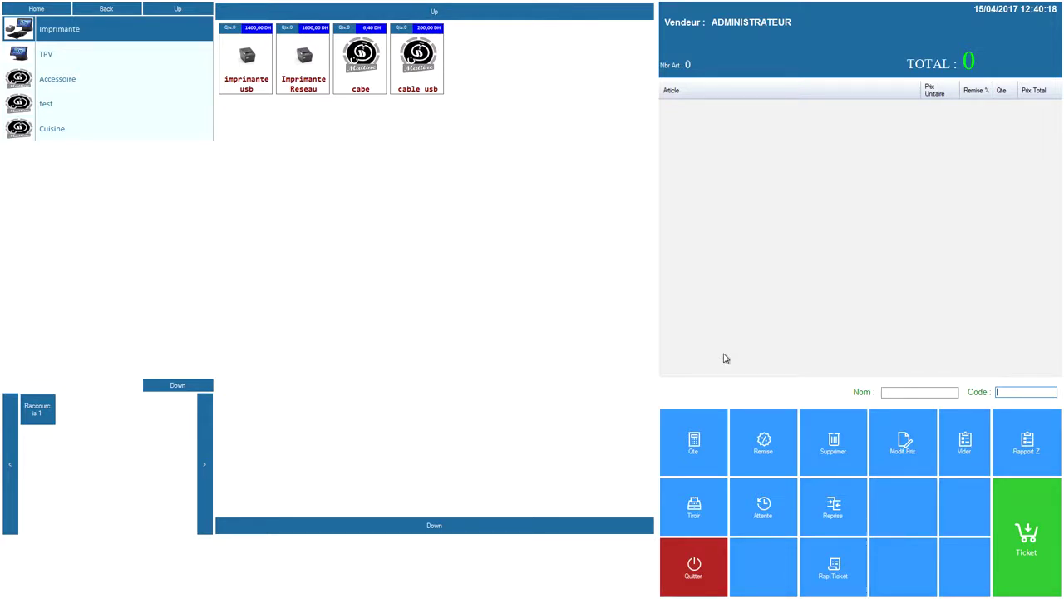
Step: Ring up cable usb, Casserolle and cabe for 1339,2 and put the ticket on hold
type("6")
key("Return")
key("Return")
key("Return")
key("Return")
type("6")
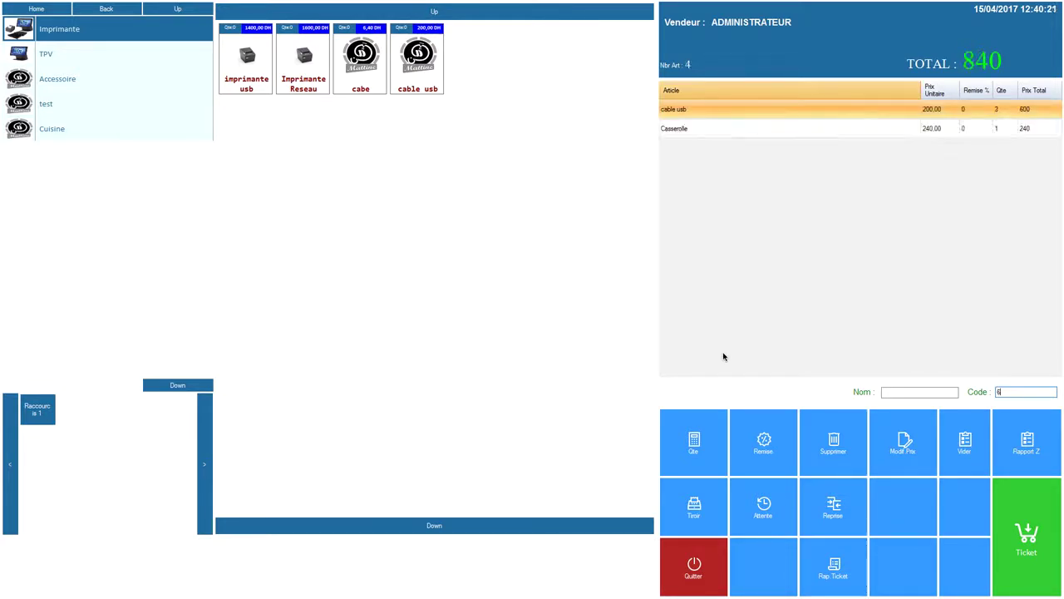
key("Return")
key("Return")
key("Return")
key("Return")
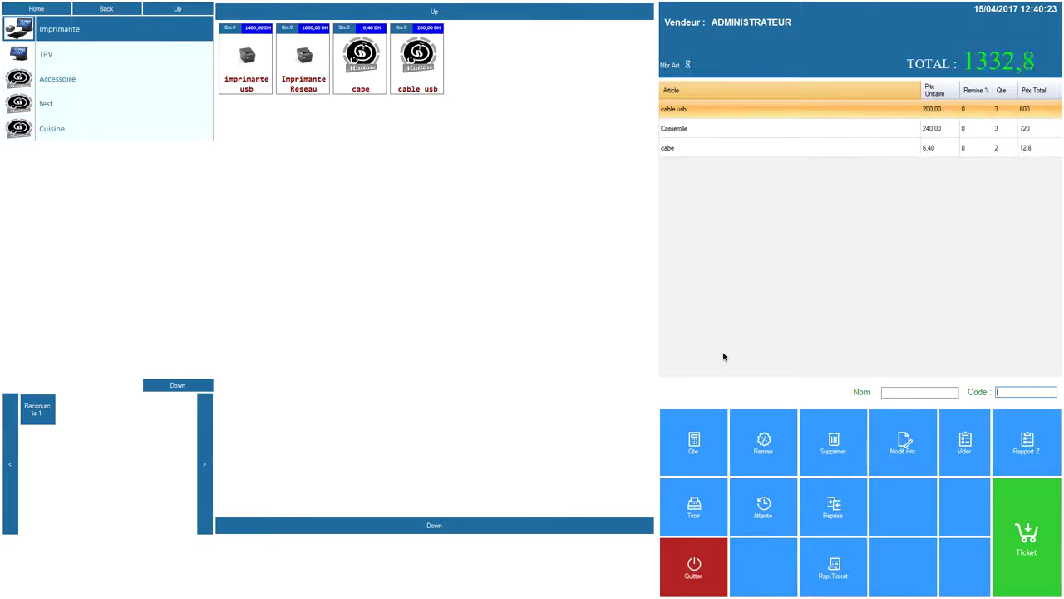
key("Return")
left_click(767, 513)
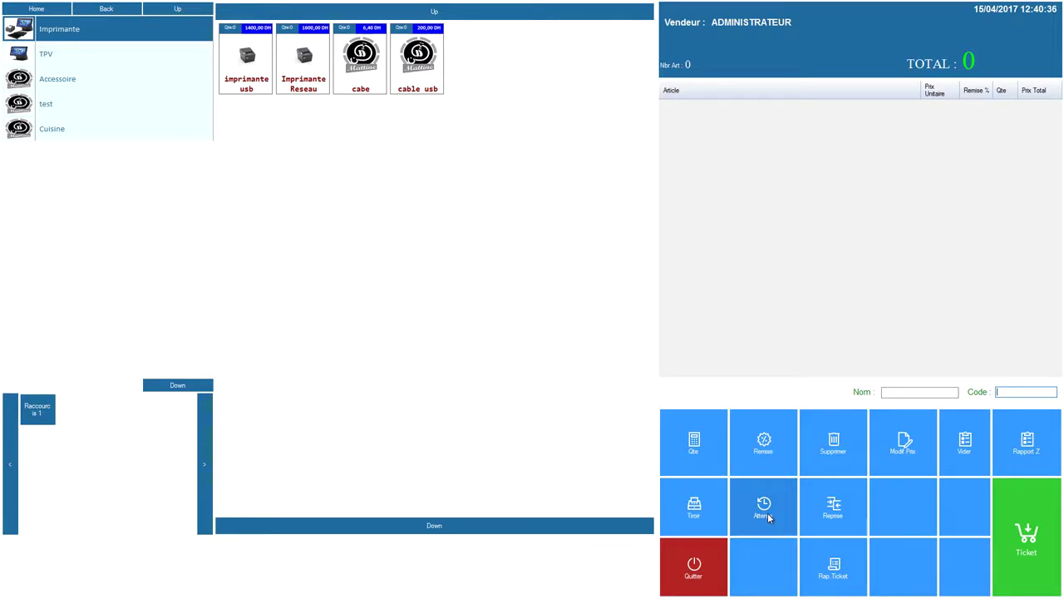
Step: Sell one Casserole Type b for 350, paying the exact amount
key("Return")
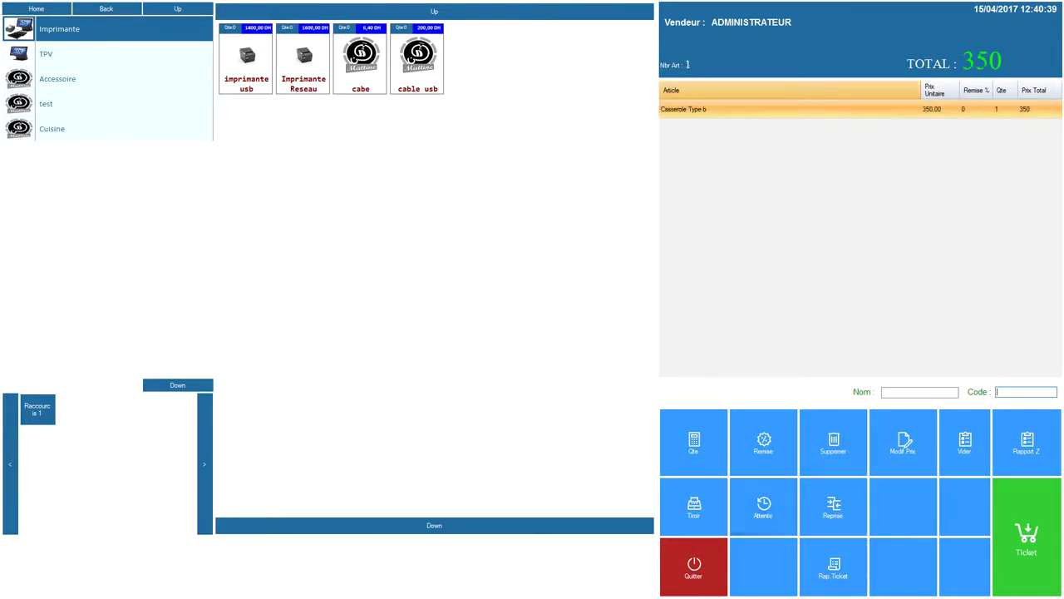
left_click(1026, 525)
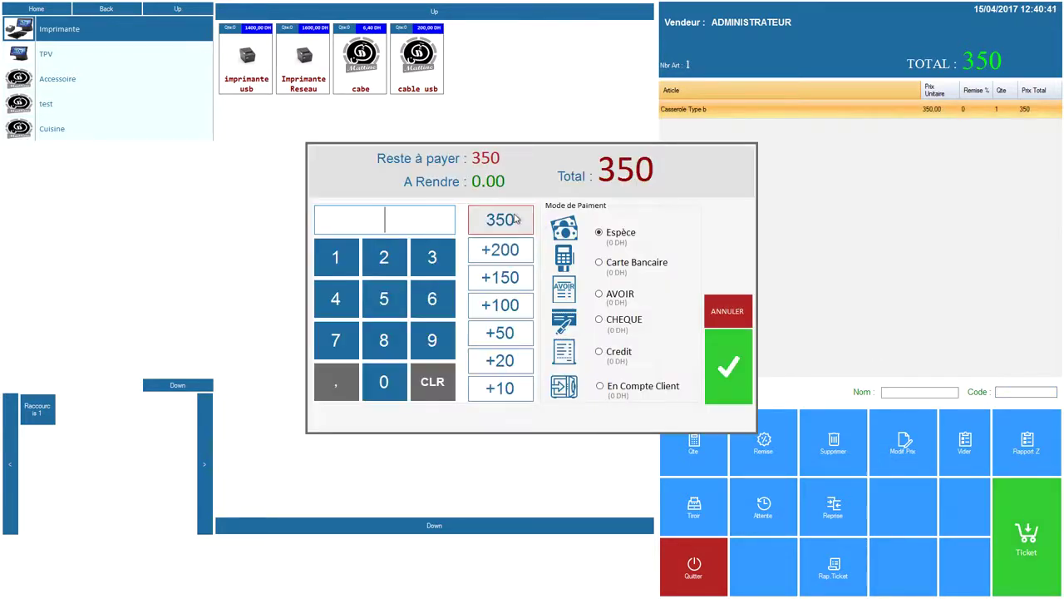
left_click(500, 220)
left_click(720, 350)
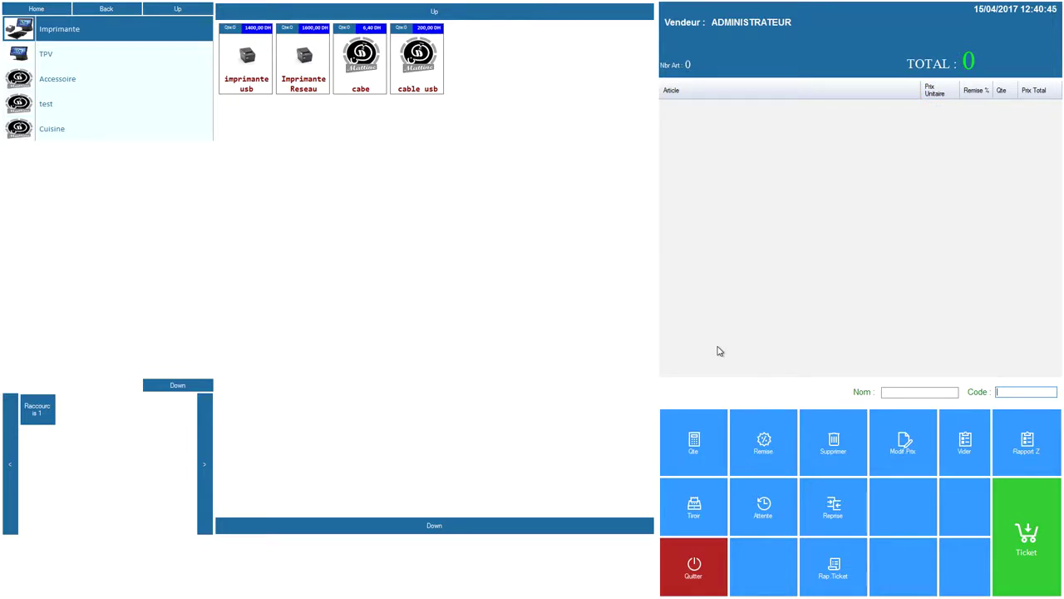
Step: Sell three Casserolle and a cable usb for 920 by bank card, then open the held tickets
type("6")
key("Return")
type("6")
key("Return")
type("6")
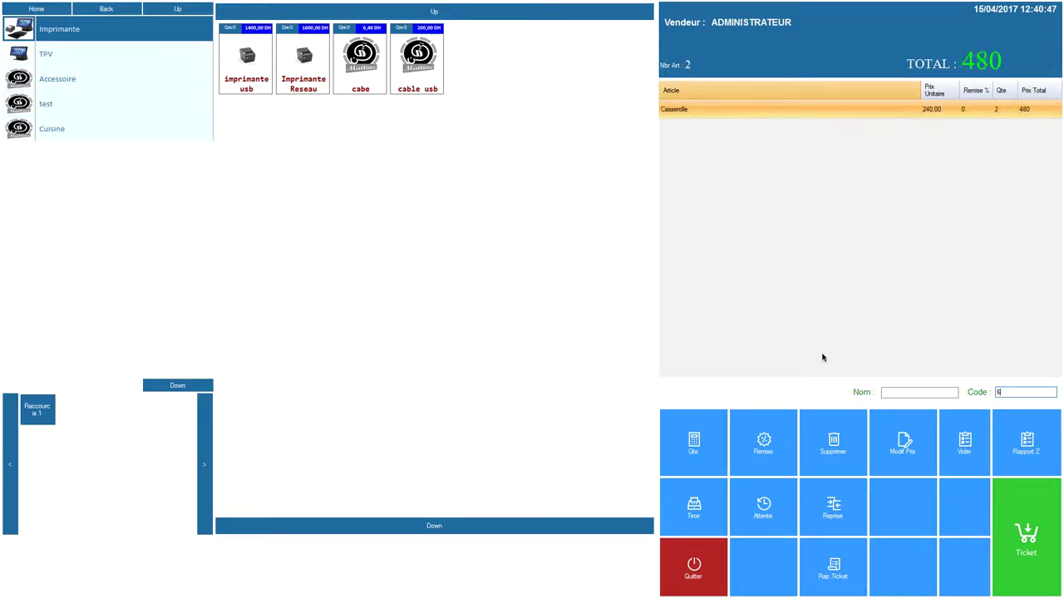
key("Return")
left_click(1019, 545)
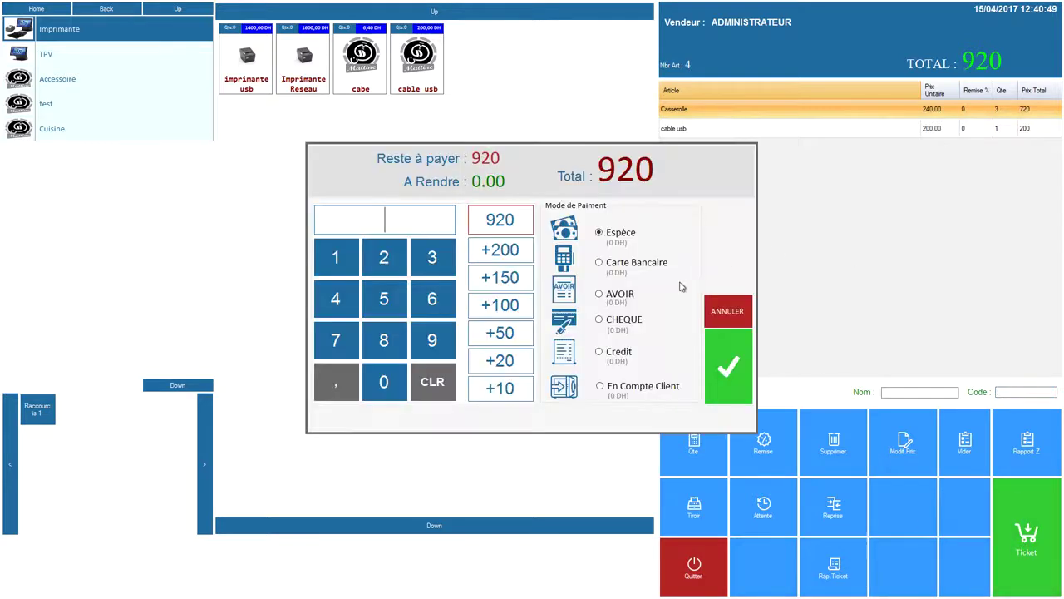
left_click(627, 264)
left_click(504, 222)
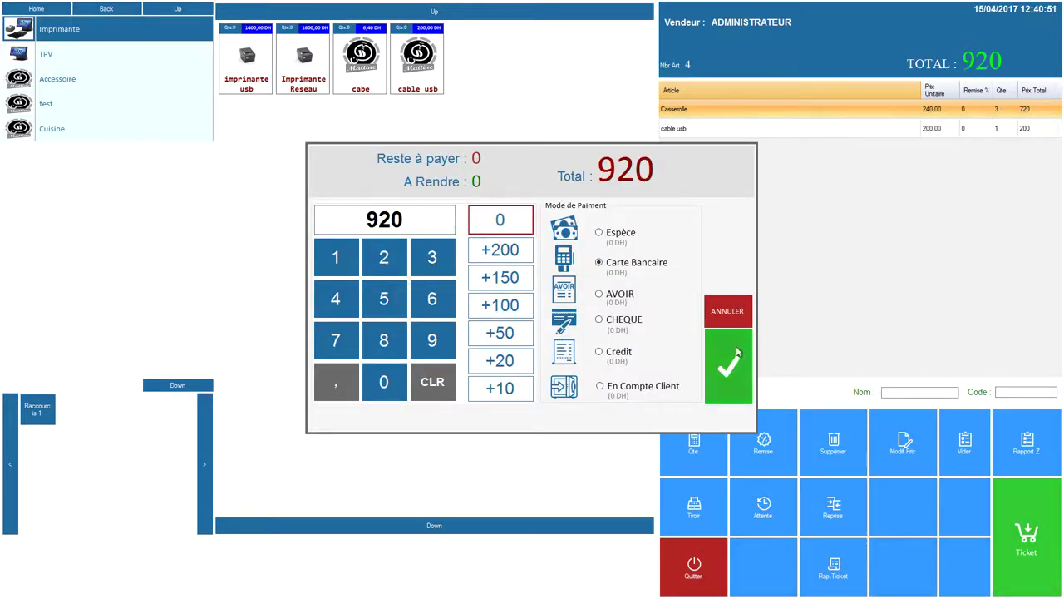
left_click(738, 353)
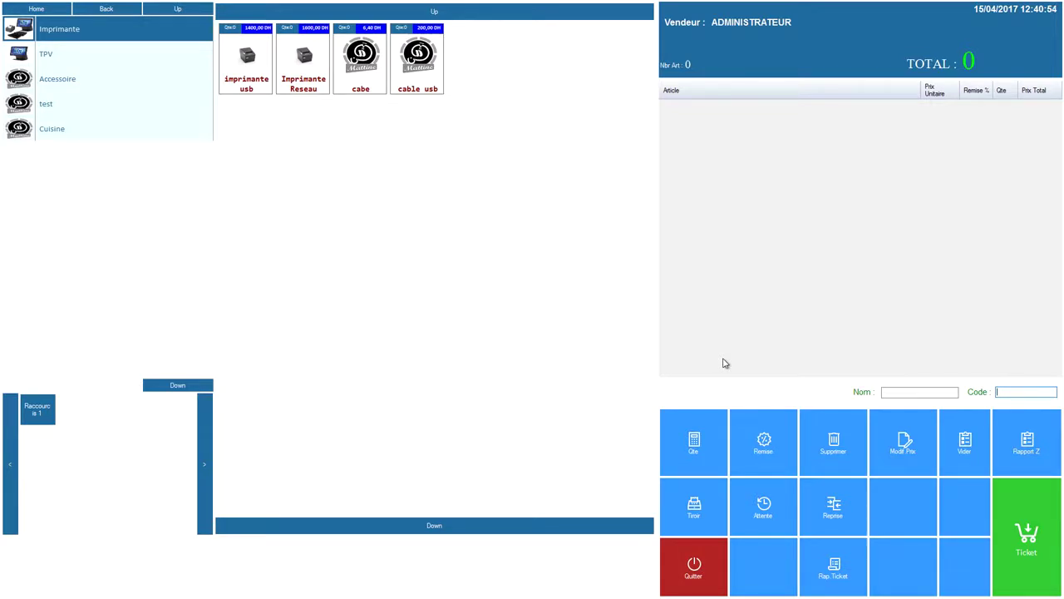
left_click(834, 508)
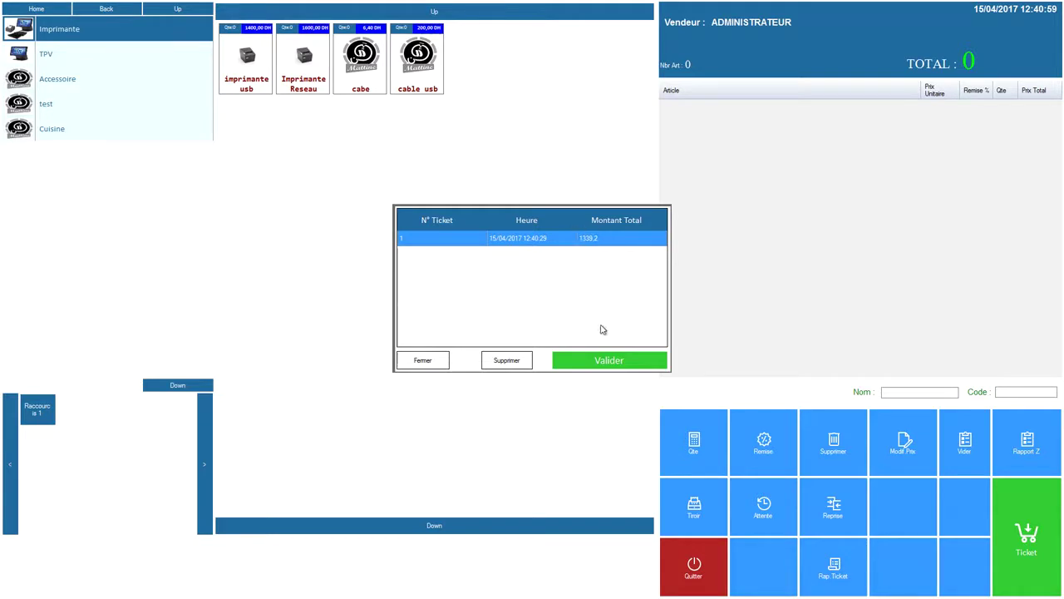
Step: Resume held ticket 1, add an imprimante usb, and pay the 2739,2 total exactly in cash
left_click(606, 362)
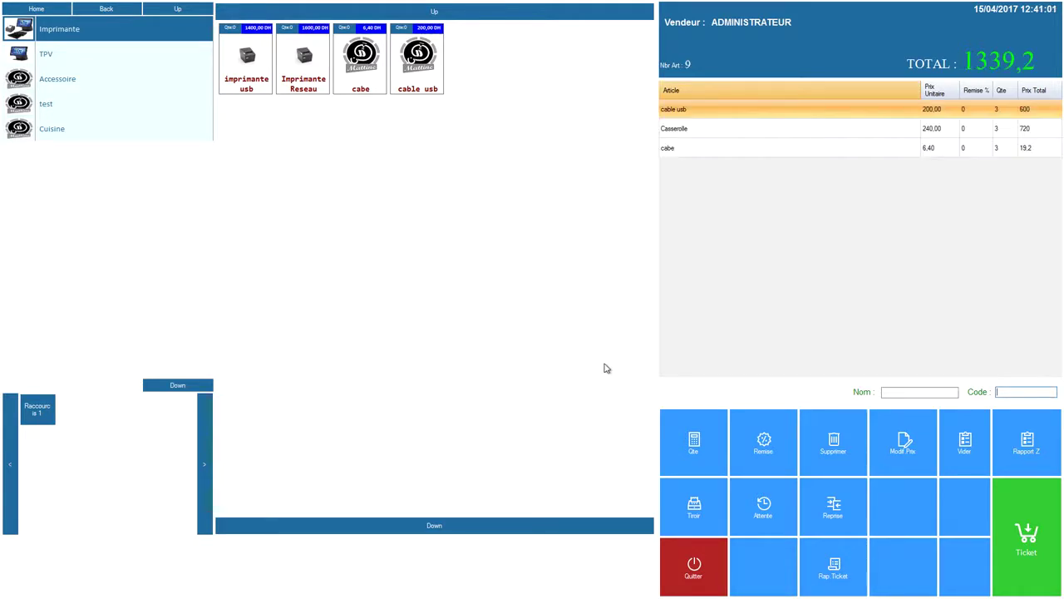
key("Return")
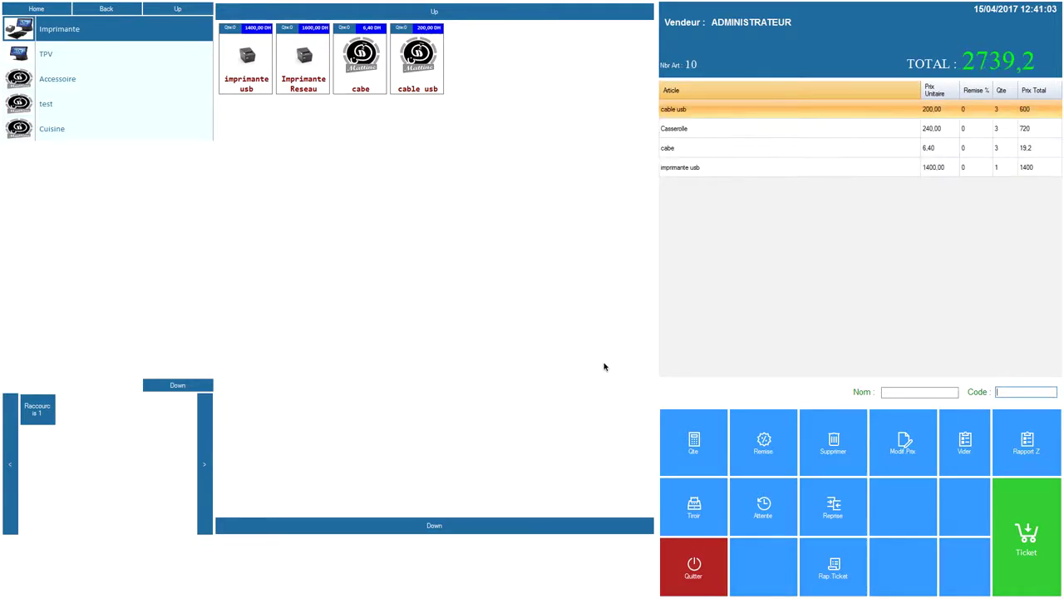
left_click(1043, 552)
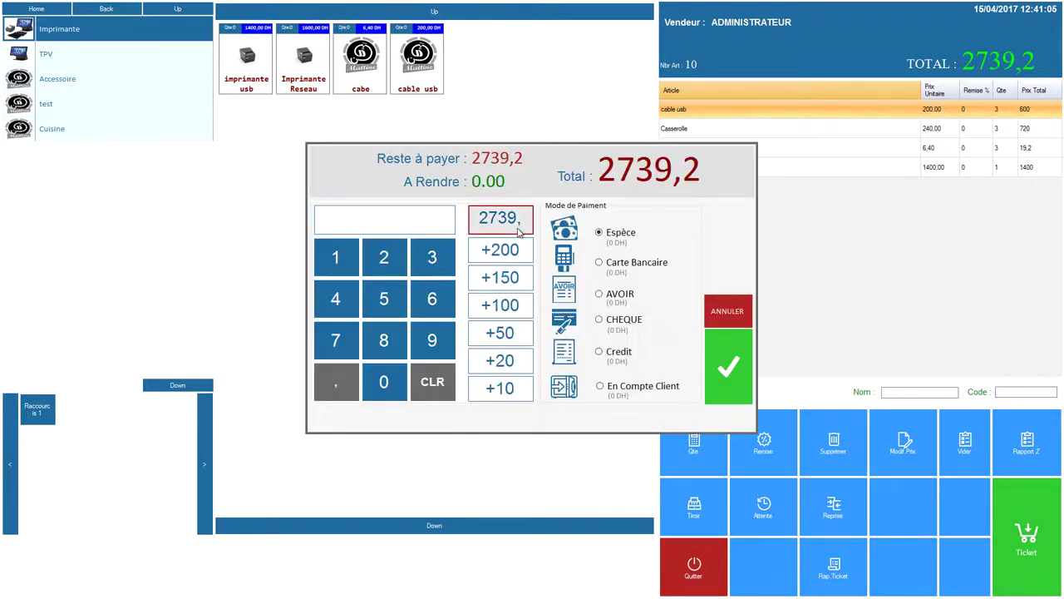
left_click(511, 221)
left_click(732, 373)
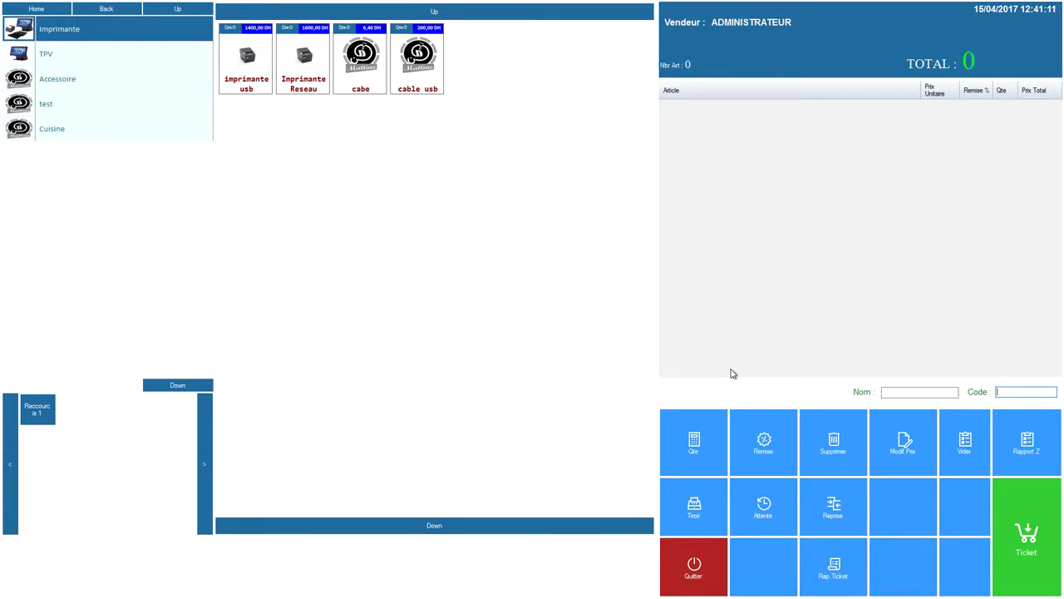
Step: Add one Imprimante Reseau and give it a 10% article discount, cutting 1600 to 1440
key("Return")
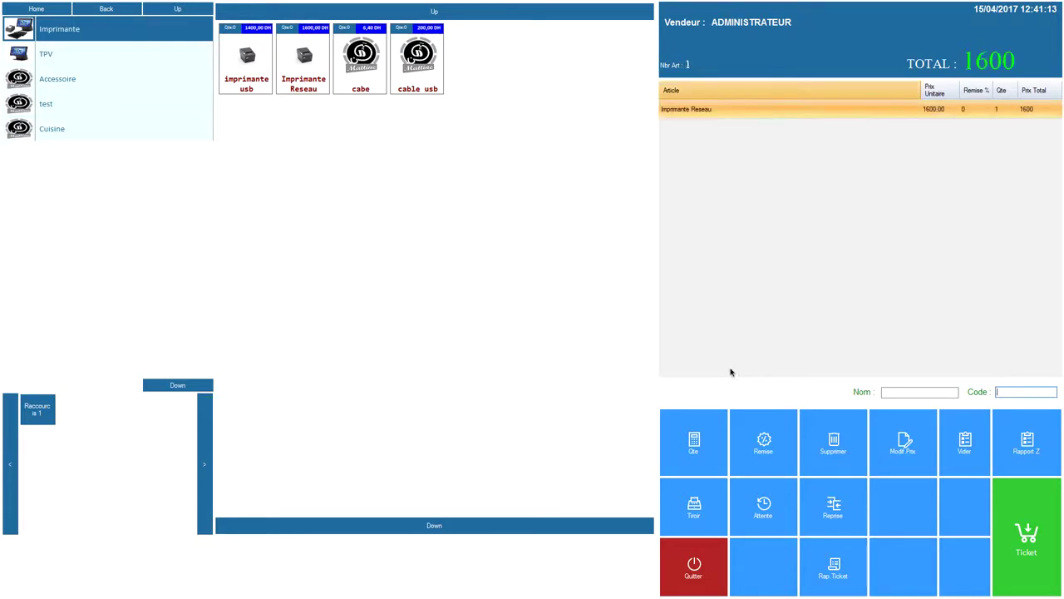
left_click(756, 439)
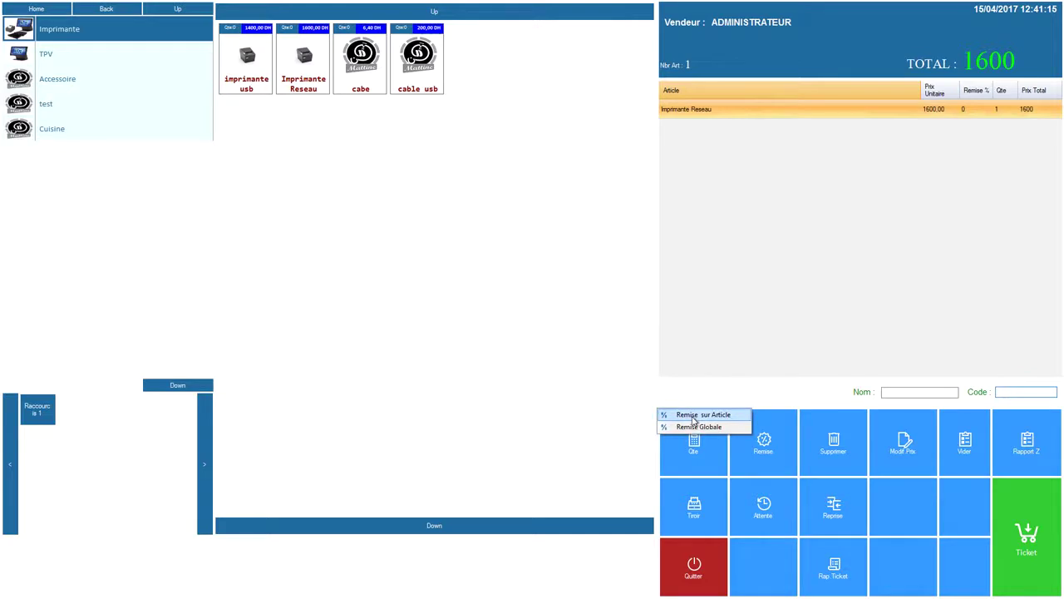
left_click(700, 416)
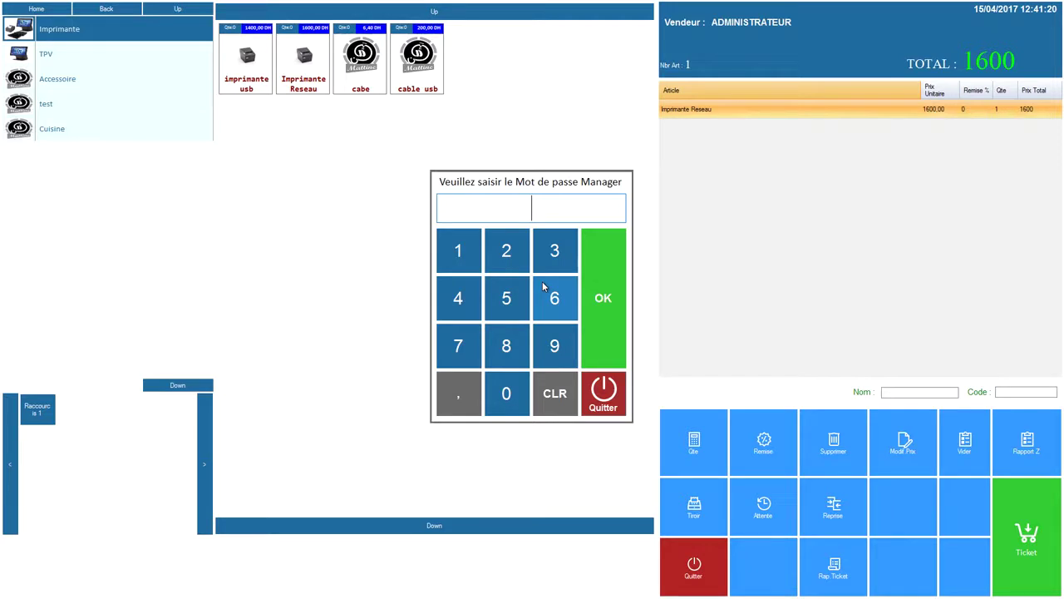
left_click(595, 278)
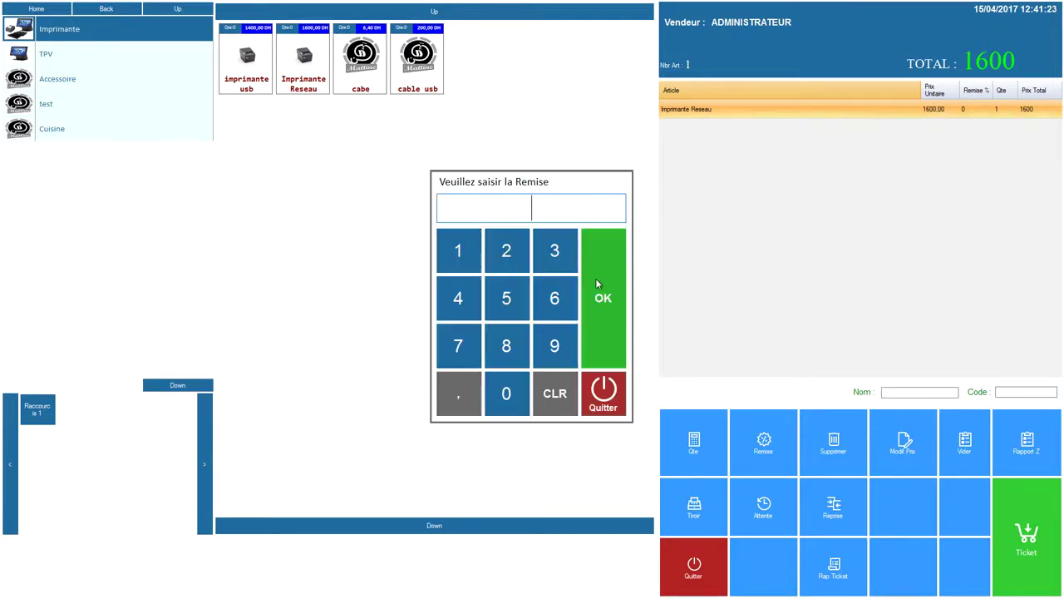
type("10")
left_click(592, 281)
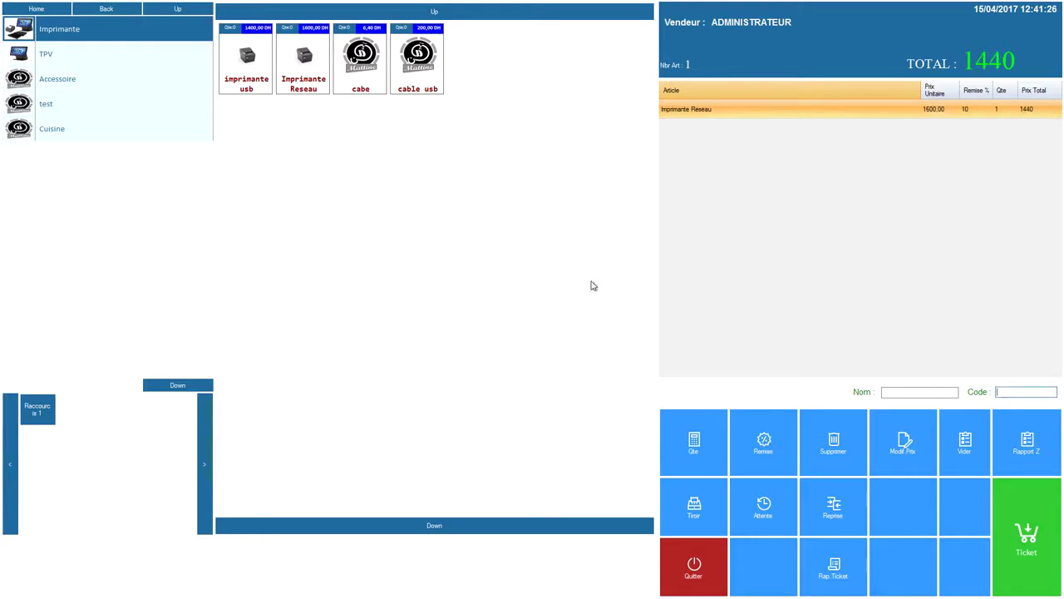
left_click(773, 448)
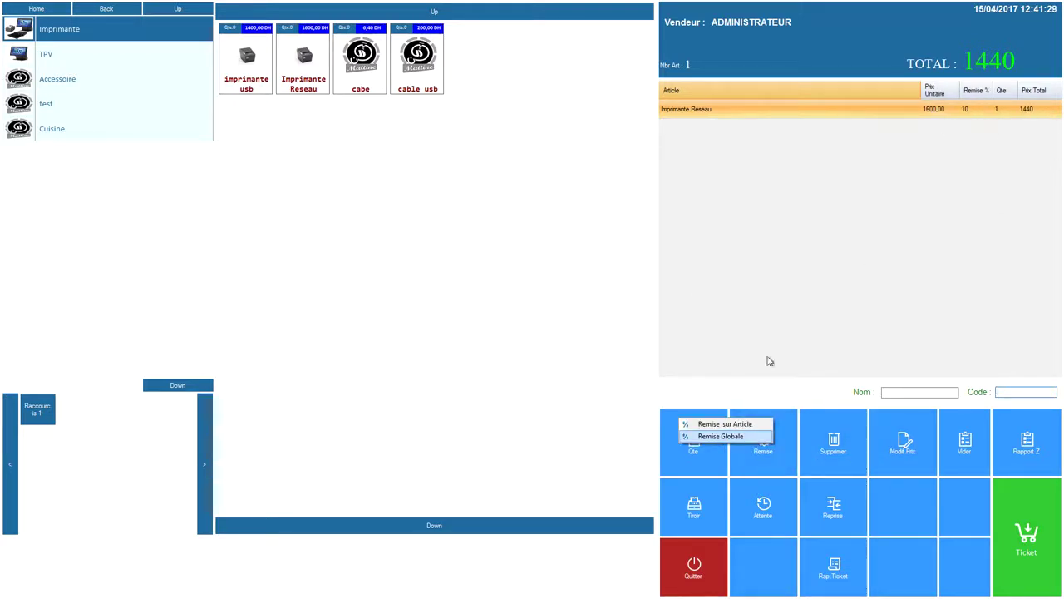
Step: Change the Imprimante Reseau unit price to 1500, making the discounted total 1350, then quit the register
left_click(899, 450)
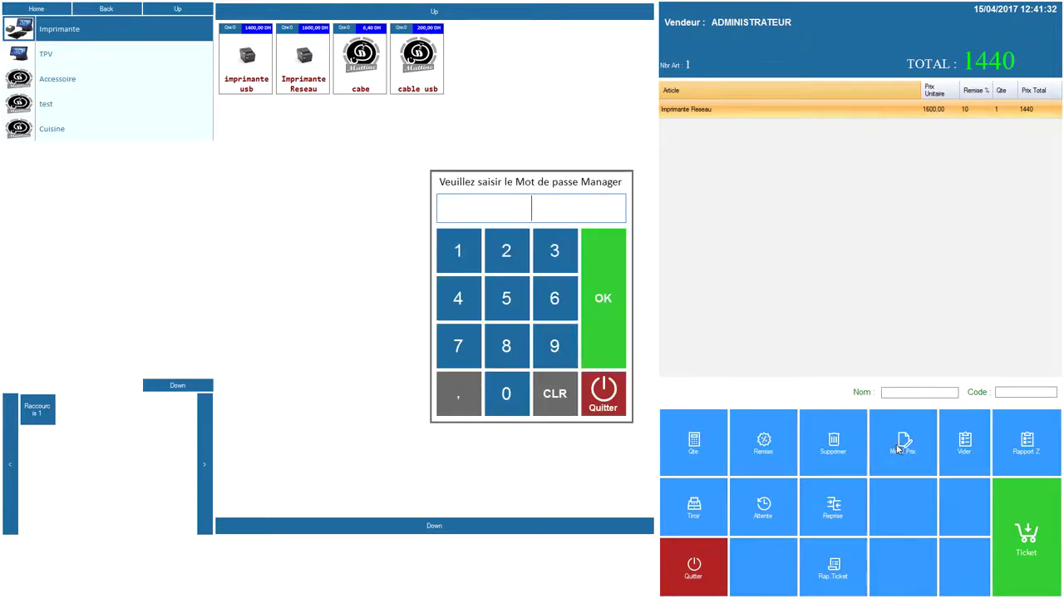
left_click(619, 292)
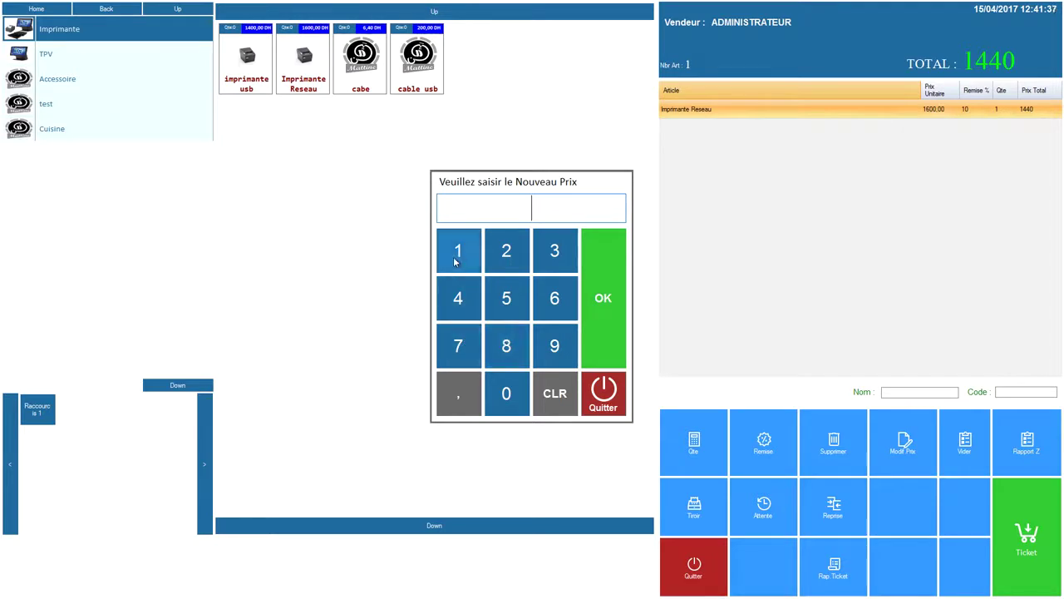
left_click(458, 250)
left_click(507, 299)
left_click(506, 394)
left_click(506, 393)
left_click(591, 319)
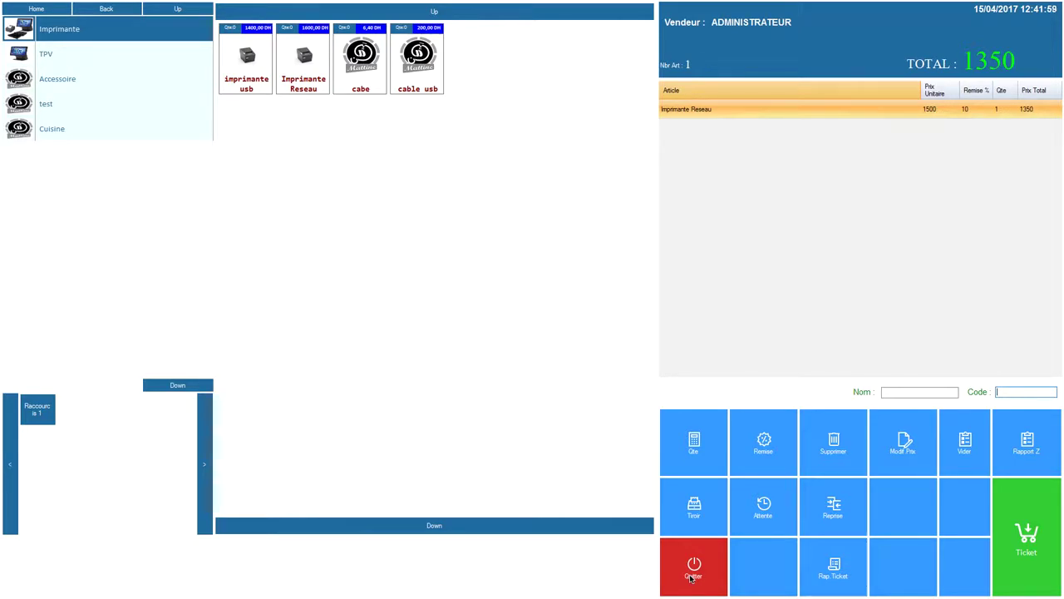
left_click(692, 577)
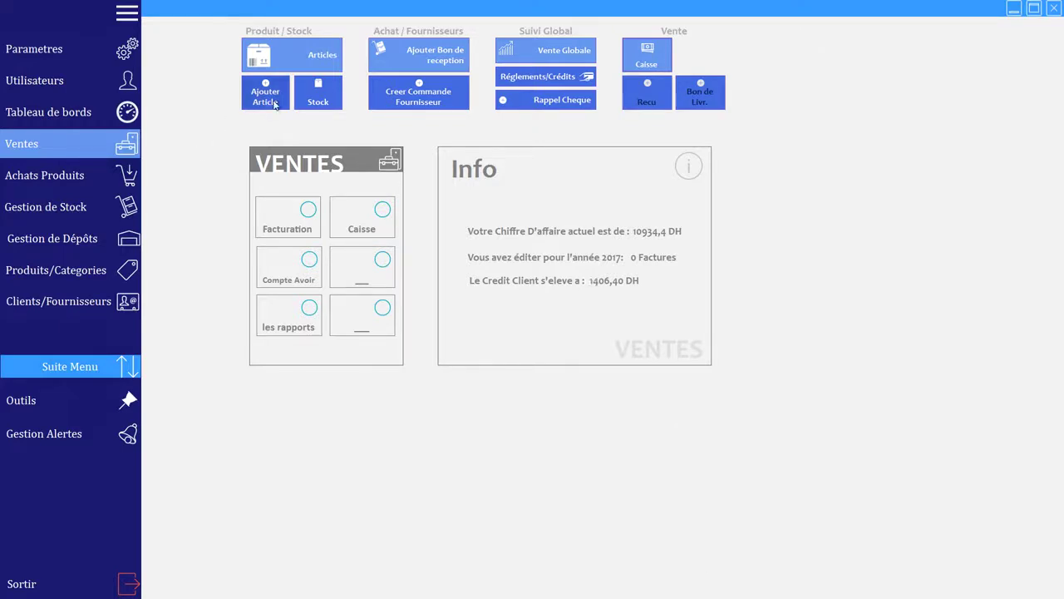
Step: Review the Casserolle article card, priced 240,00, then cancel back to the article list
left_click(297, 53)
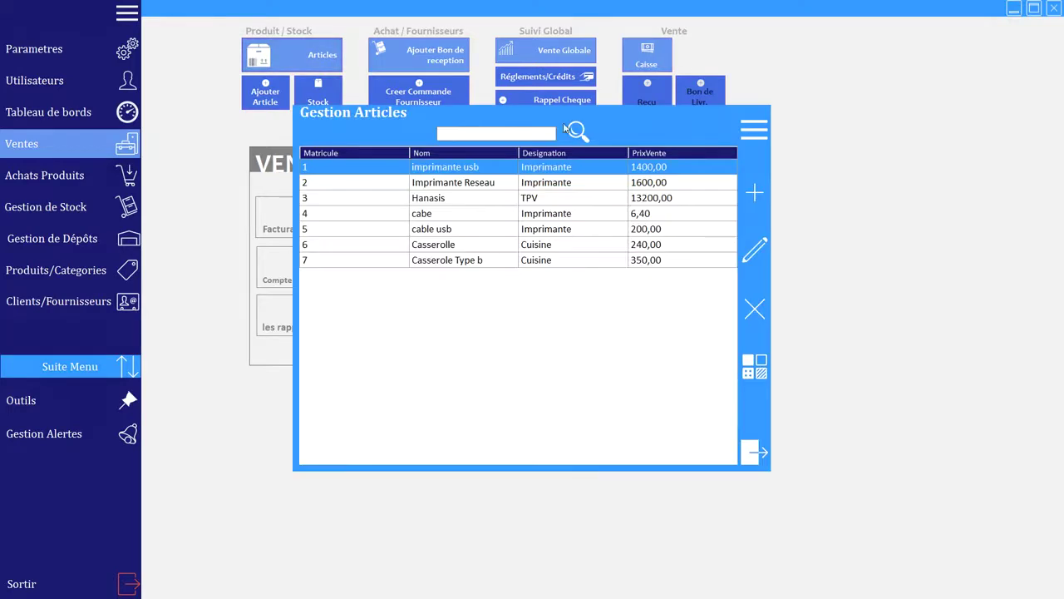
left_click(401, 247)
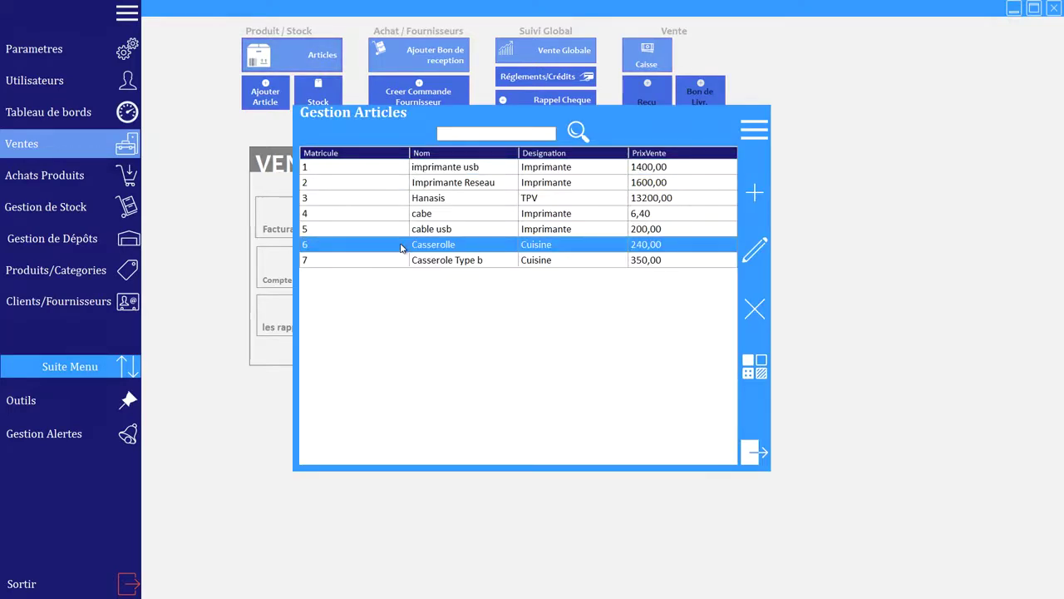
left_click(755, 244)
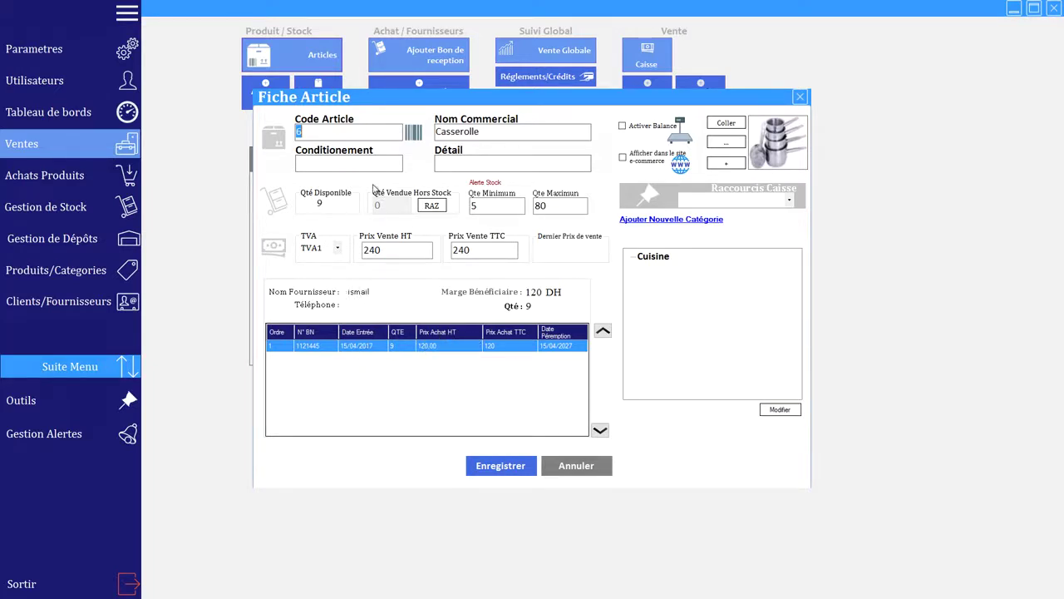
left_click(607, 467)
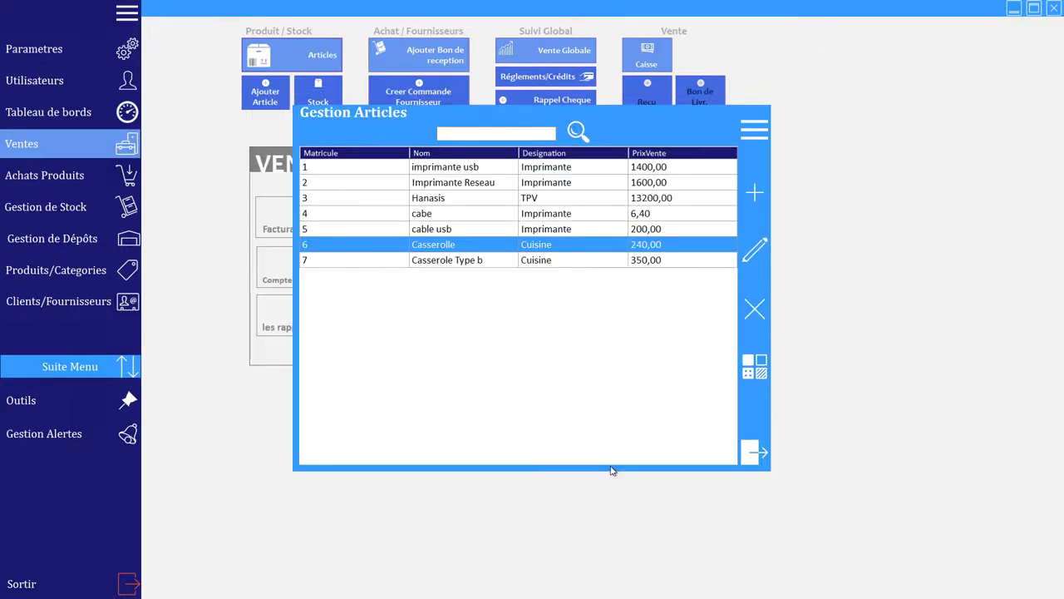
Step: Start a new goods receipt numbered 5646545 with article 6 (Casserolle) on its first line
left_click(755, 454)
left_click(408, 52)
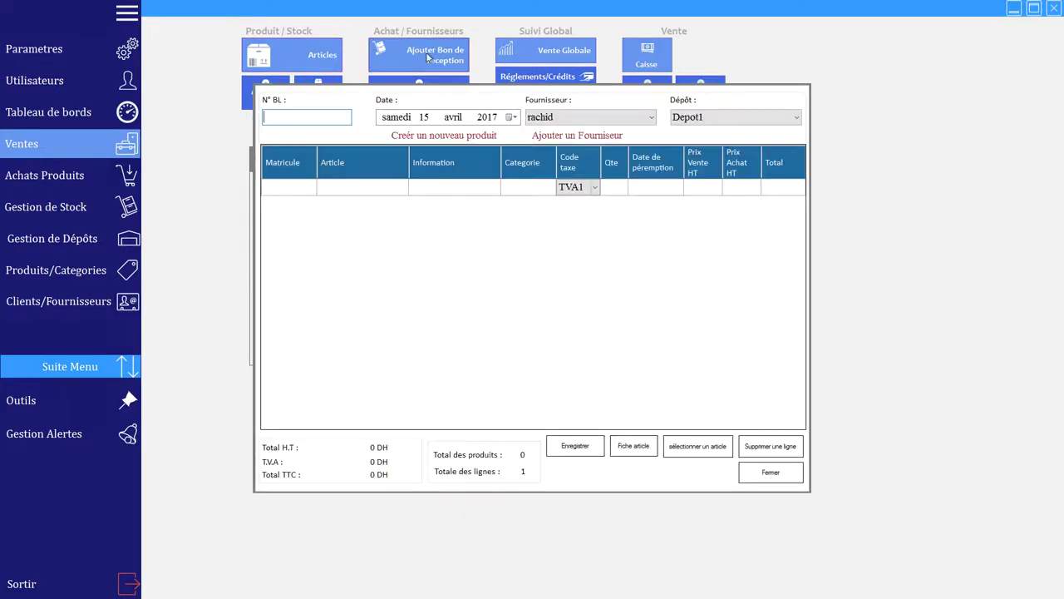
type("5646545")
left_click(301, 192)
type("6")
key("Return")
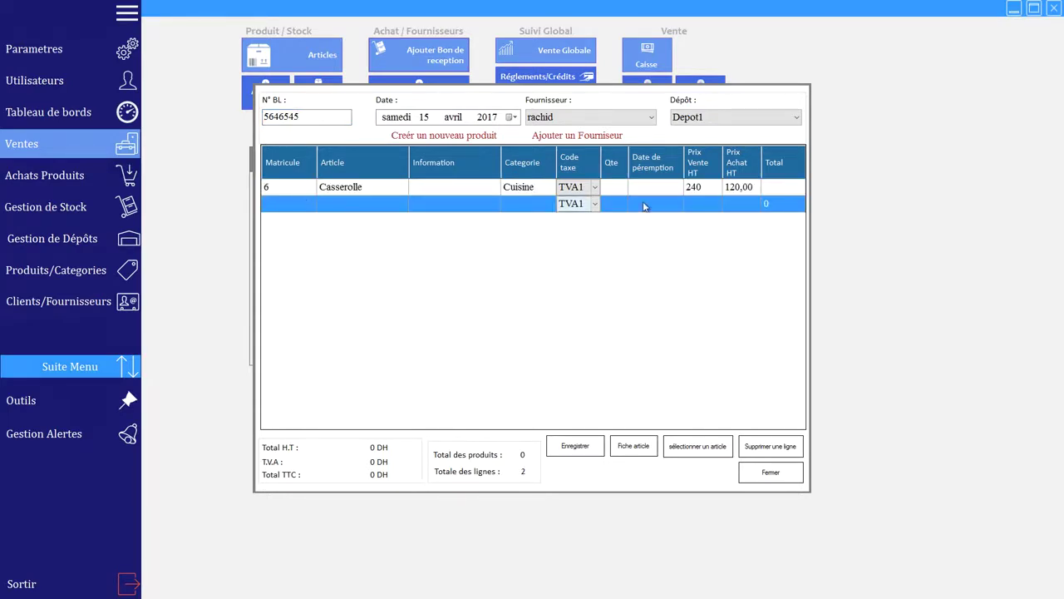
Step: Set the Casserolle line to quantity 50 at purchase price 80, keeping the current supplier
left_click(622, 190)
type("50")
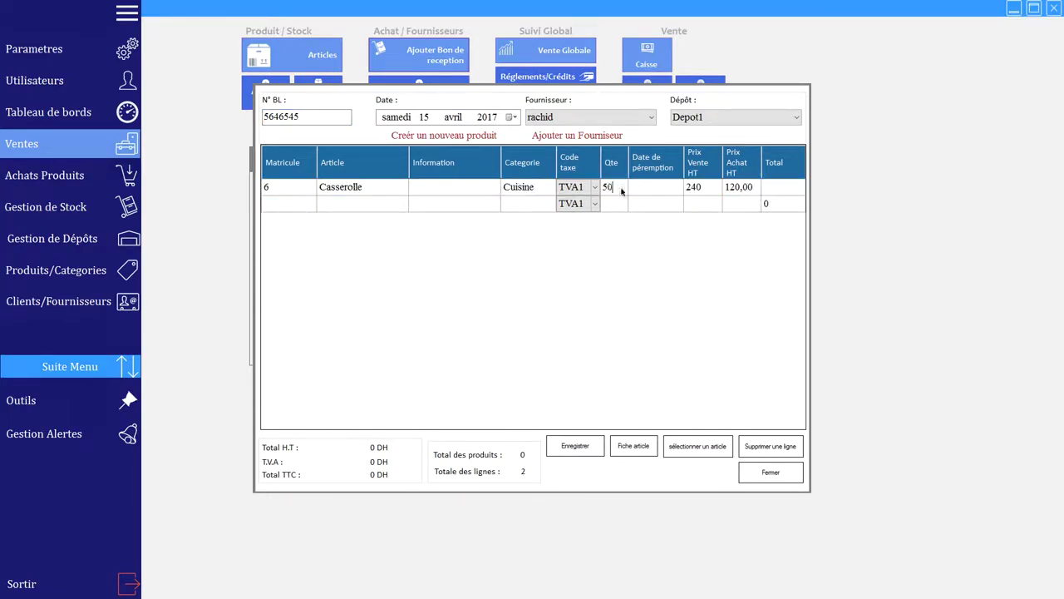
key("Return")
double_click(730, 192)
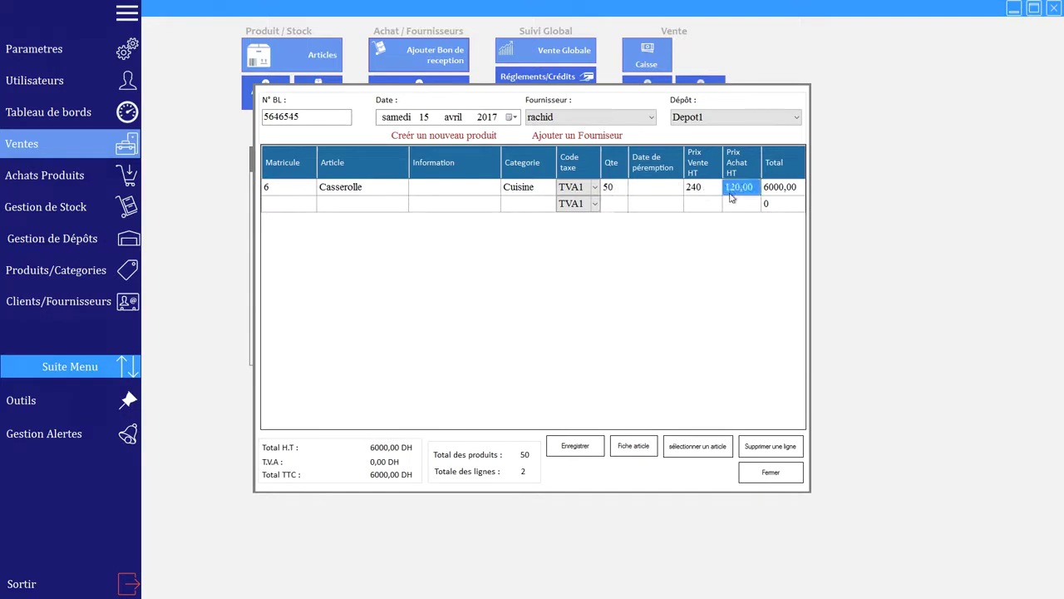
type("80")
key("Return")
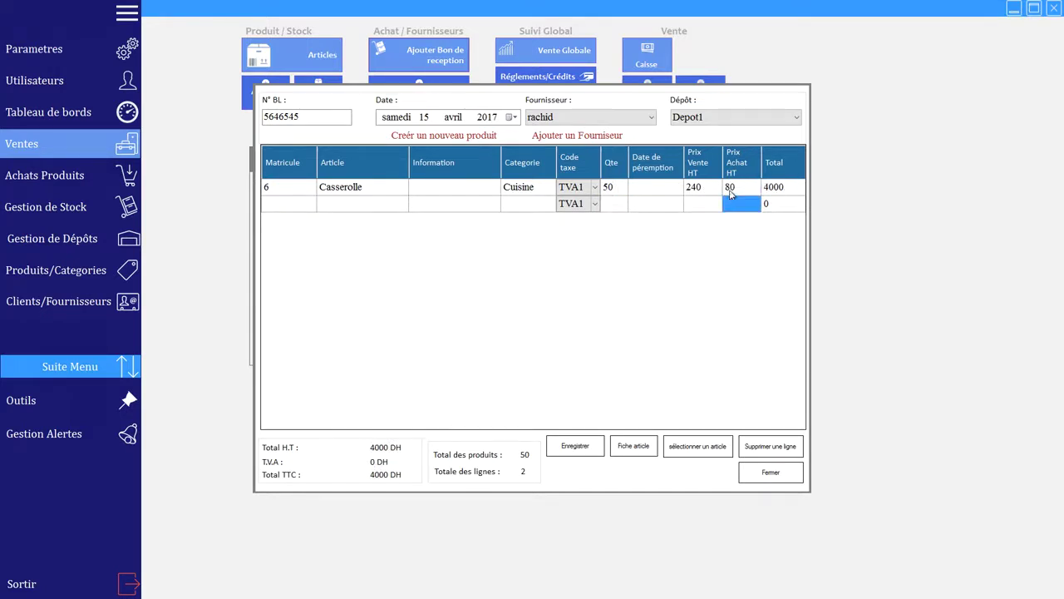
left_click(651, 117)
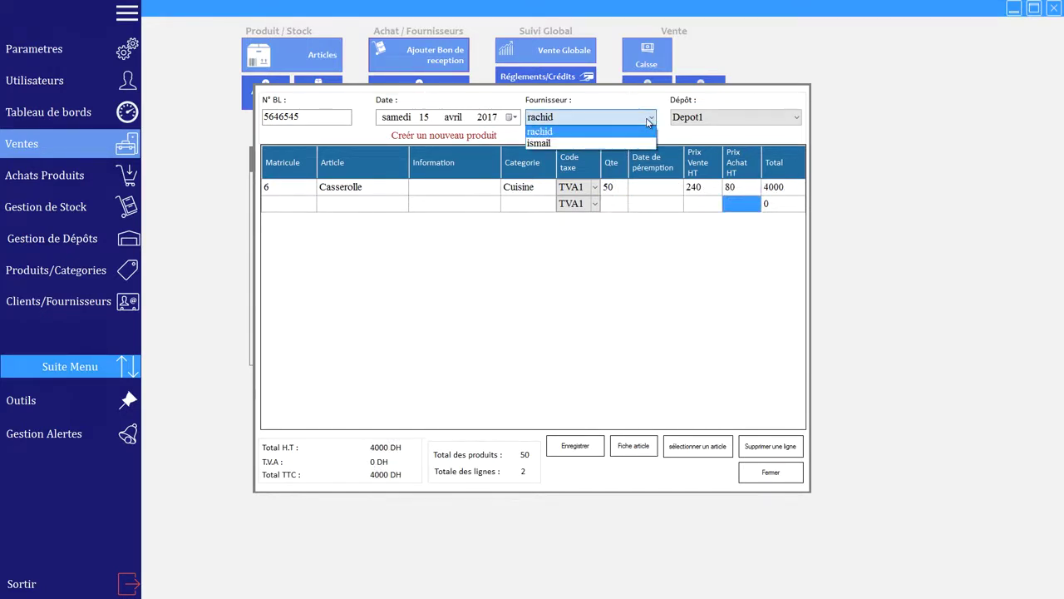
left_click(555, 133)
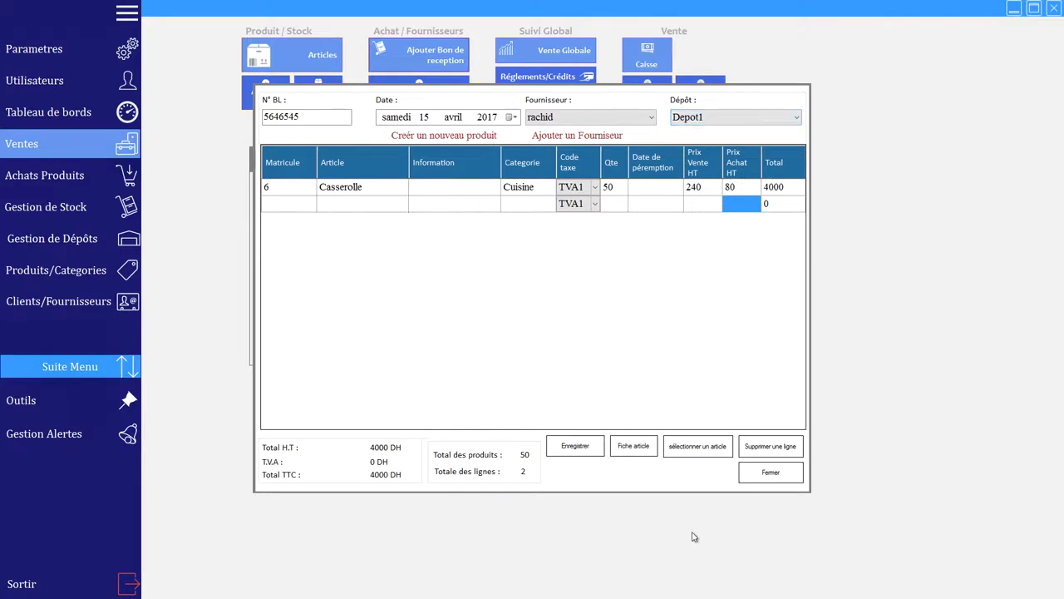
Step: Save the 4000 DH receipt, pay it in full, and close the receipt form
left_click(572, 448)
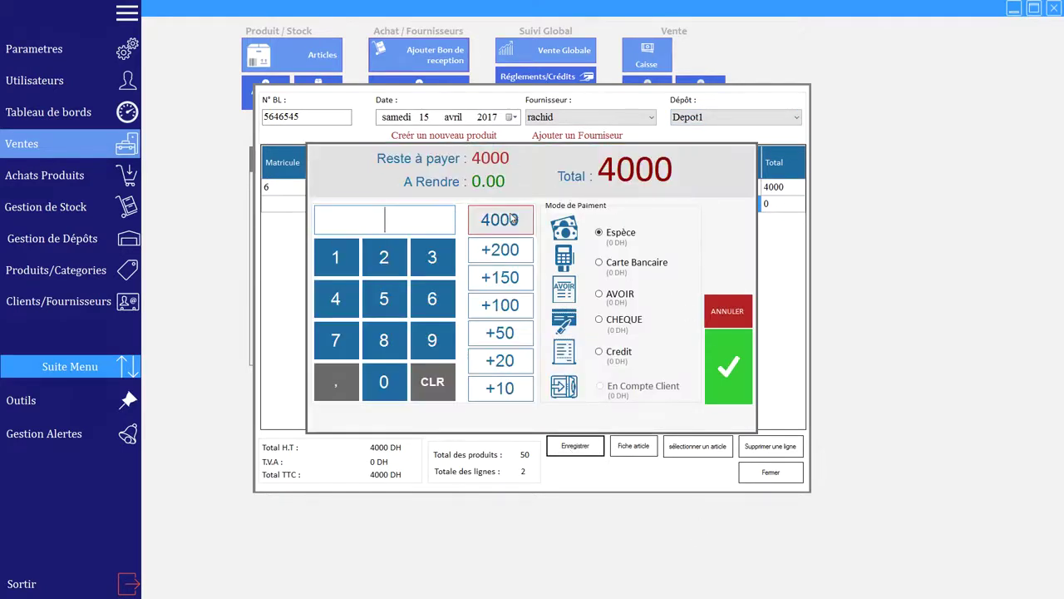
left_click(513, 219)
left_click(721, 366)
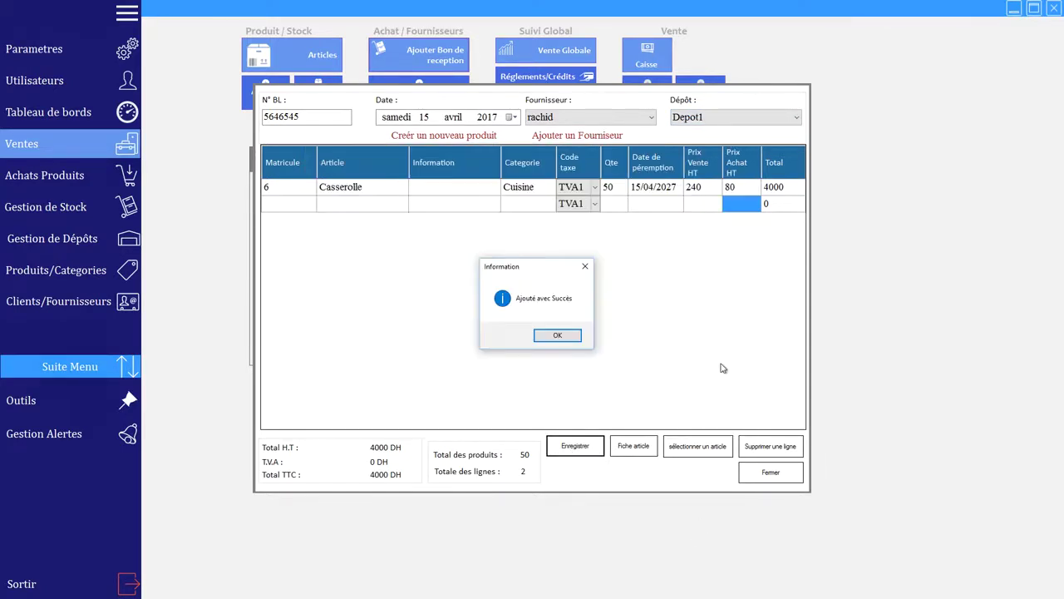
left_click(562, 333)
left_click(755, 135)
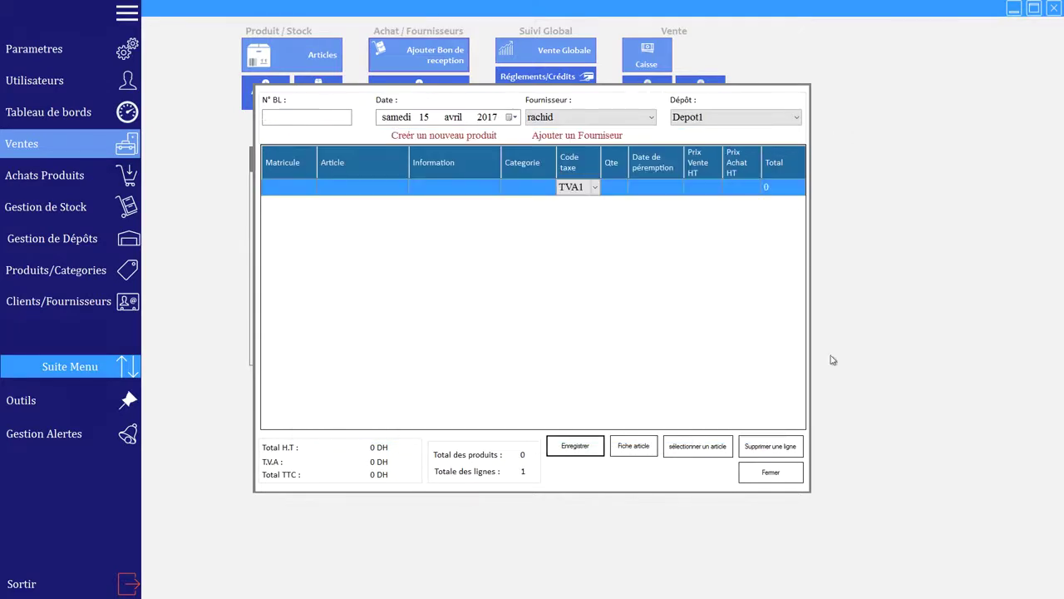
left_click(771, 472)
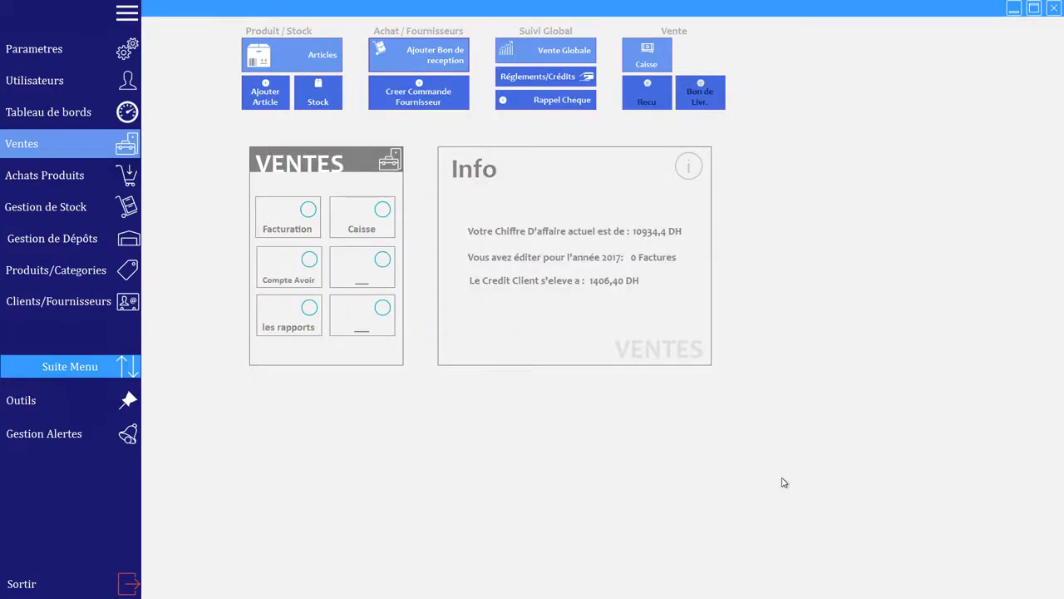
Step: Open Casserolle's article card, compare its two purchase lots (9 at 120, 50 at 80), then cancel
left_click(318, 56)
left_click(438, 246)
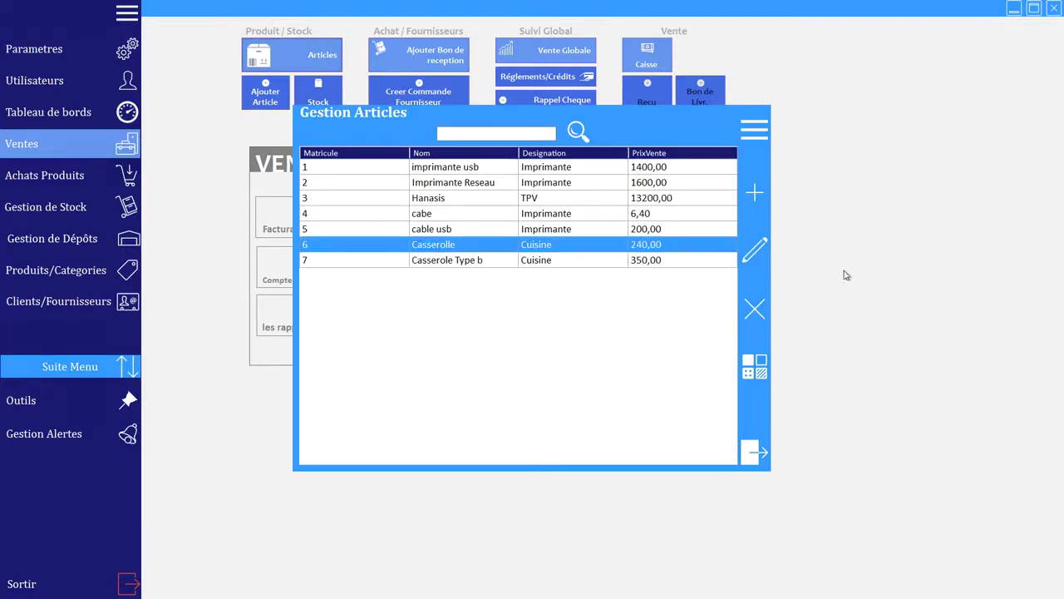
left_click(755, 251)
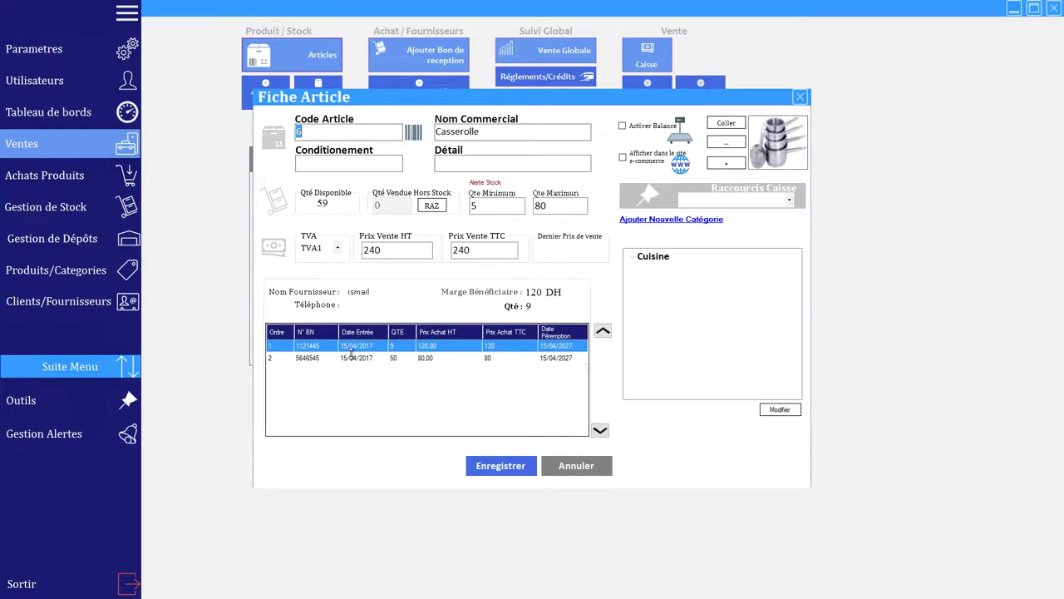
left_click(395, 349)
left_click(403, 359)
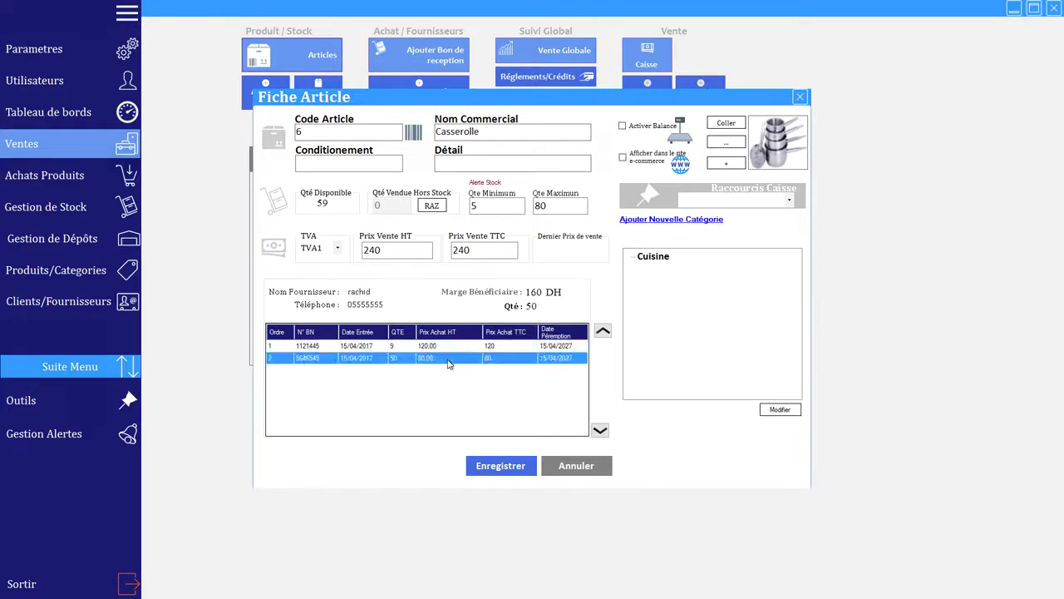
left_click(278, 346)
left_click(279, 357)
left_click(279, 348)
left_click(279, 358)
left_click(280, 350)
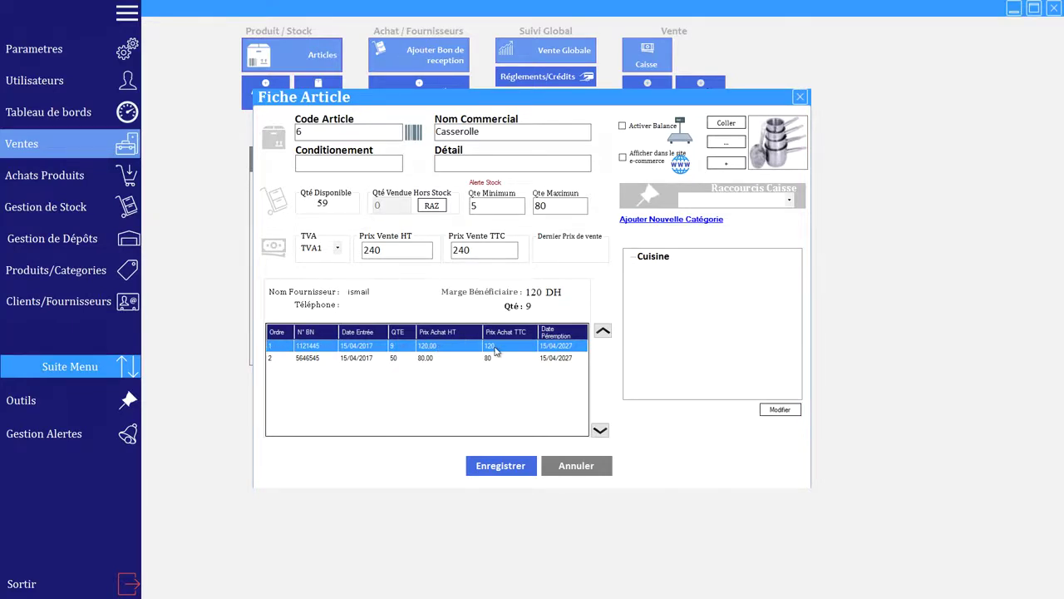
left_click(603, 470)
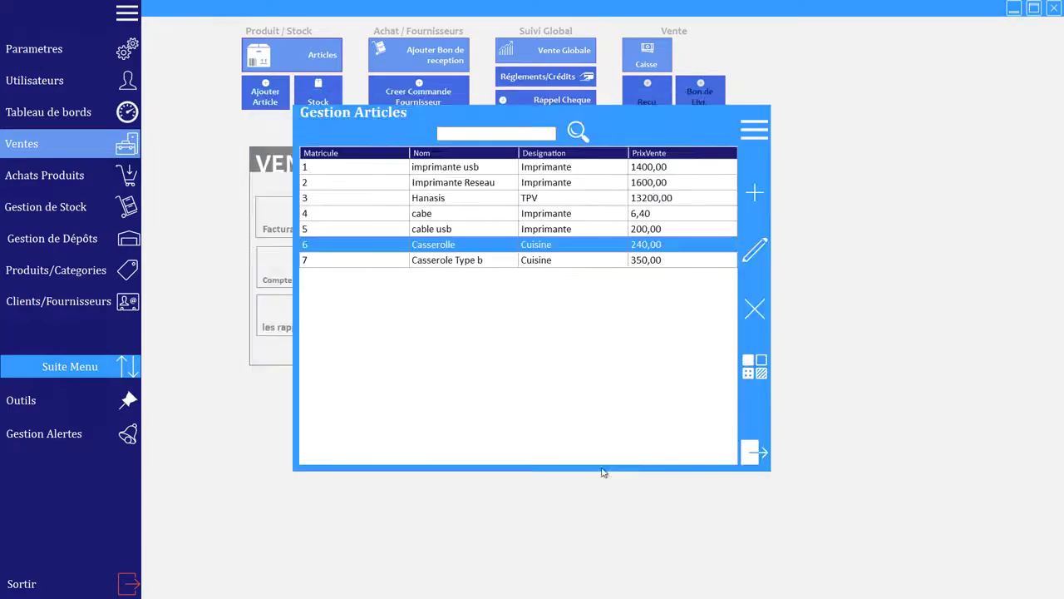
Step: Ring up one Casserolle ticket for 240 DH paid in cash and leave the till
left_click(755, 451)
left_click(647, 54)
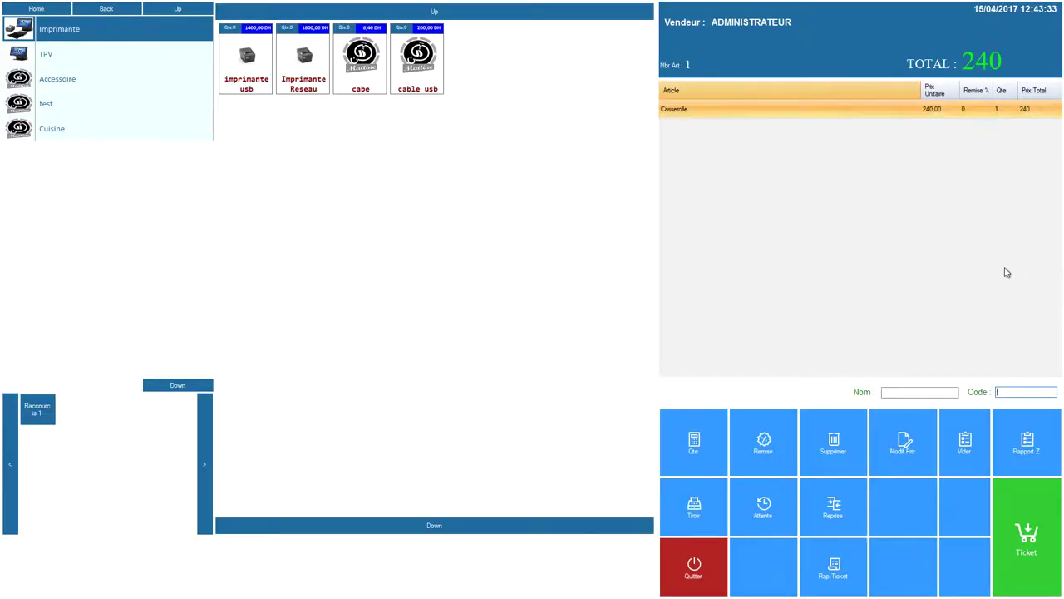
left_click(1027, 534)
left_click(499, 219)
left_click(729, 366)
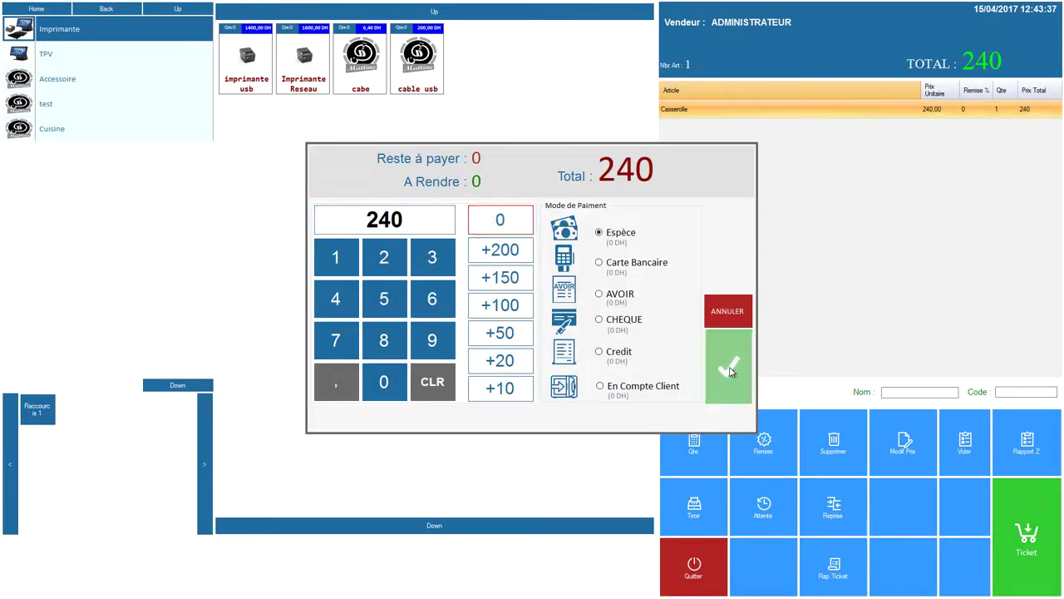
left_click(703, 569)
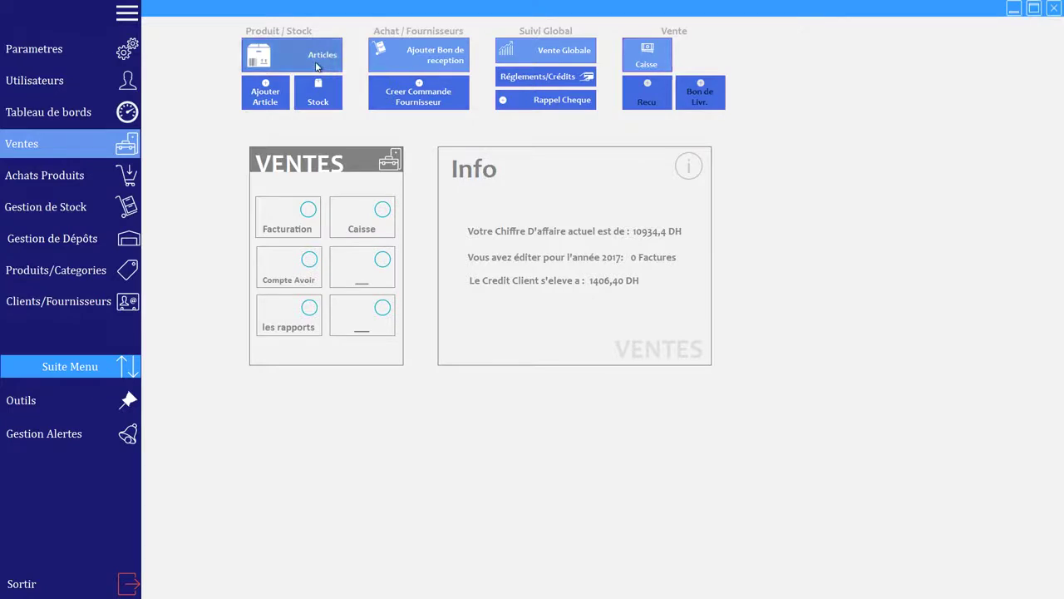
left_click(320, 66)
Step: Move Casserolle's 5646545 purchase batch to first position and save the article
left_click(413, 246)
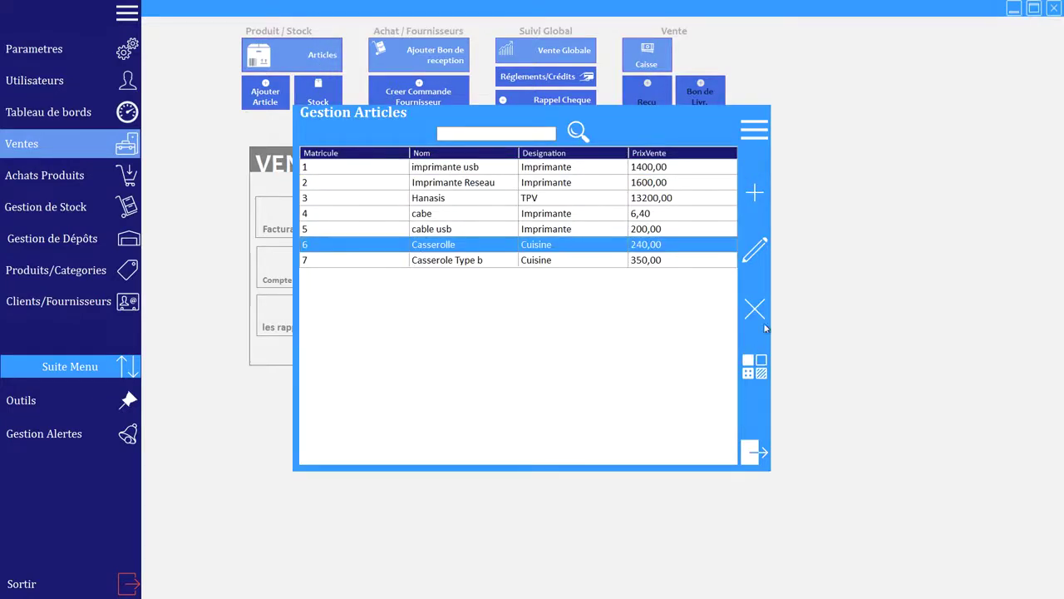
left_click(757, 250)
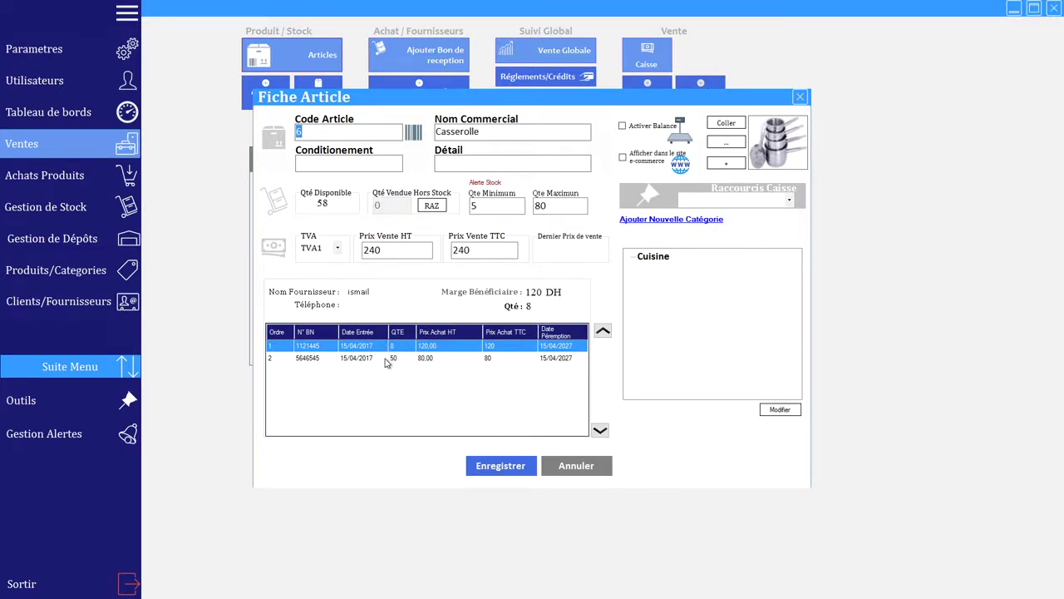
left_click(385, 359)
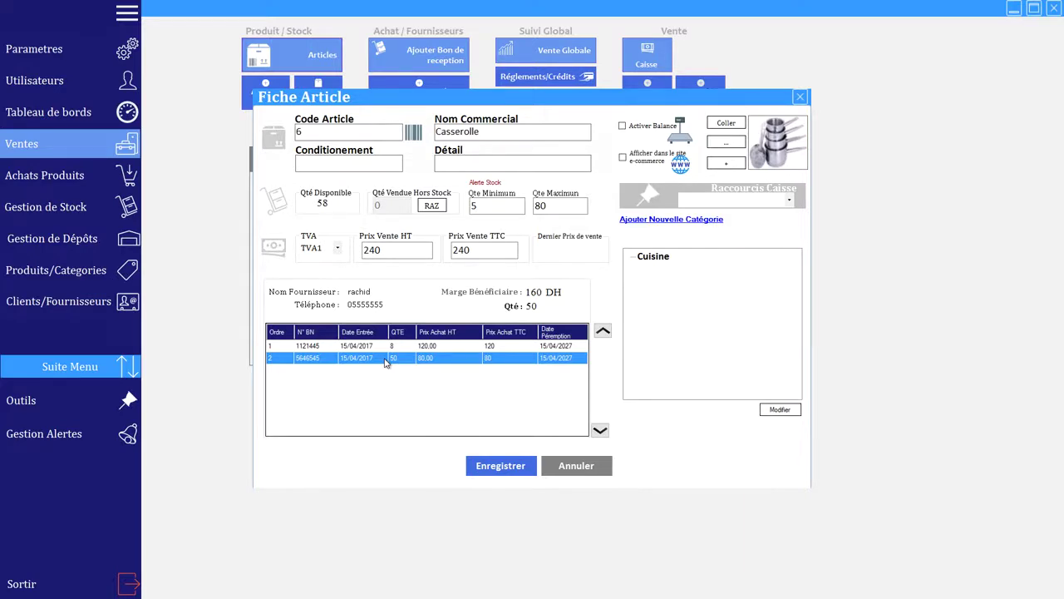
left_click(605, 332)
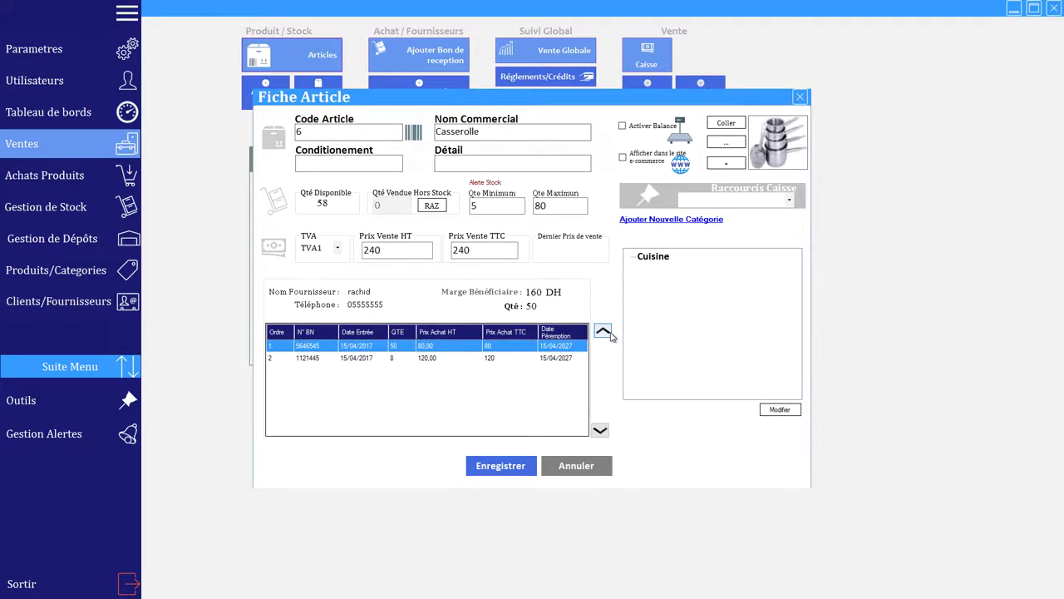
left_click(512, 465)
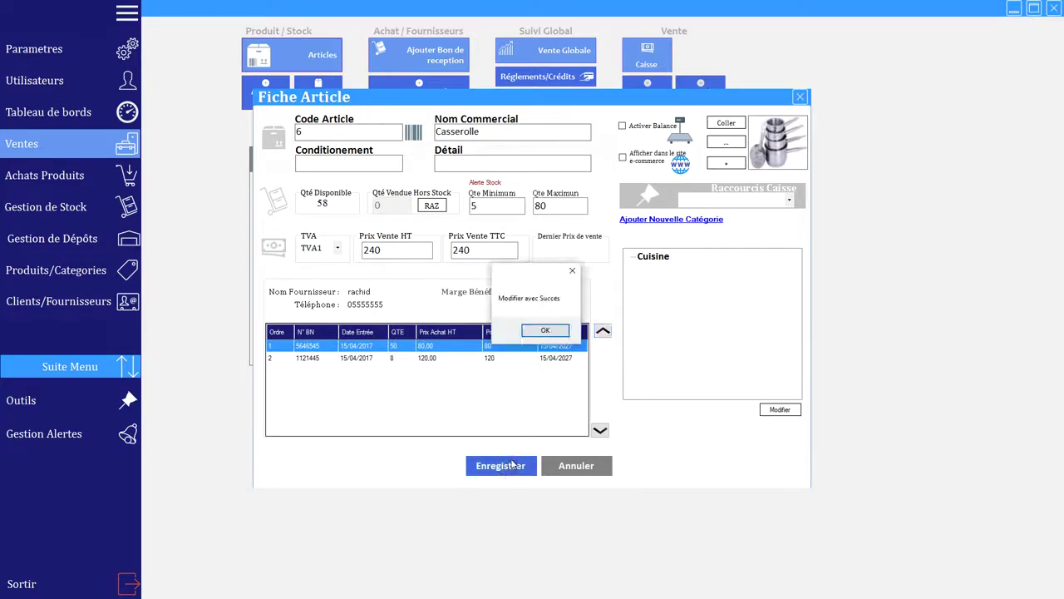
left_click(557, 335)
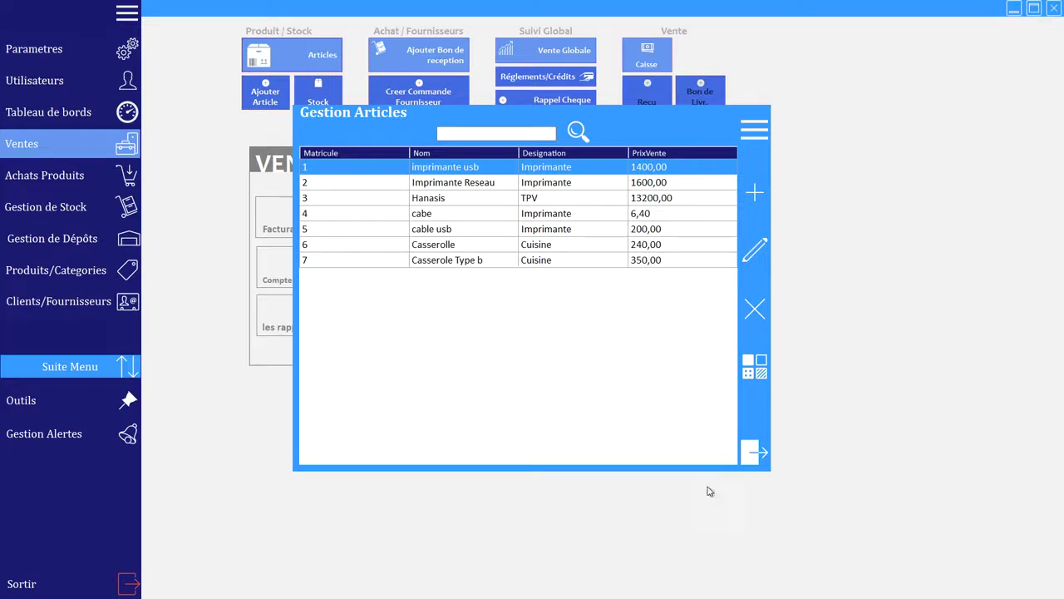
Step: Reopen the Casserolle card to verify the batch order, then close it and the article list
left_click(422, 243)
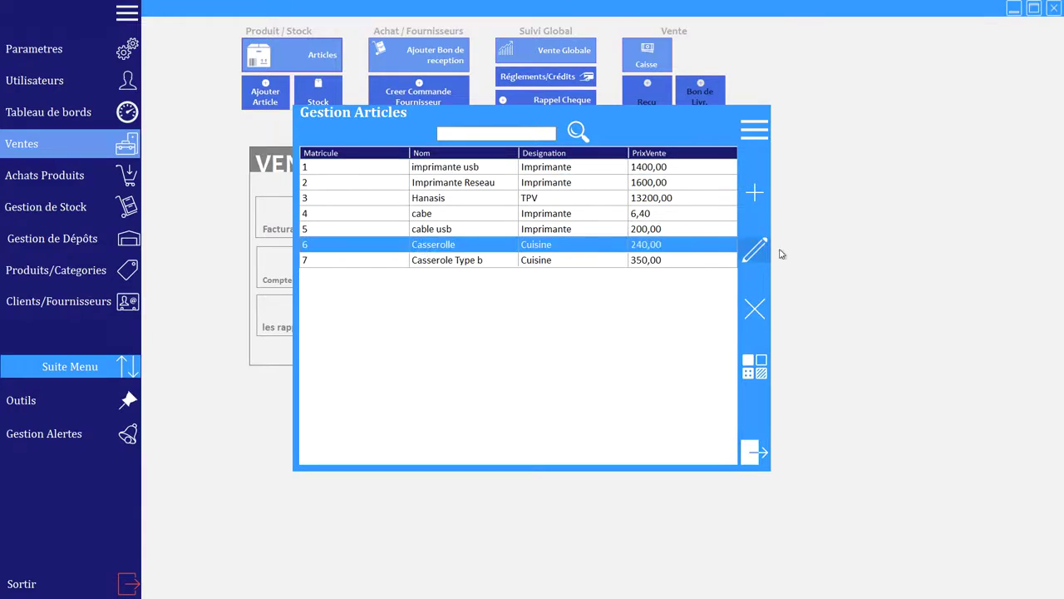
left_click(755, 248)
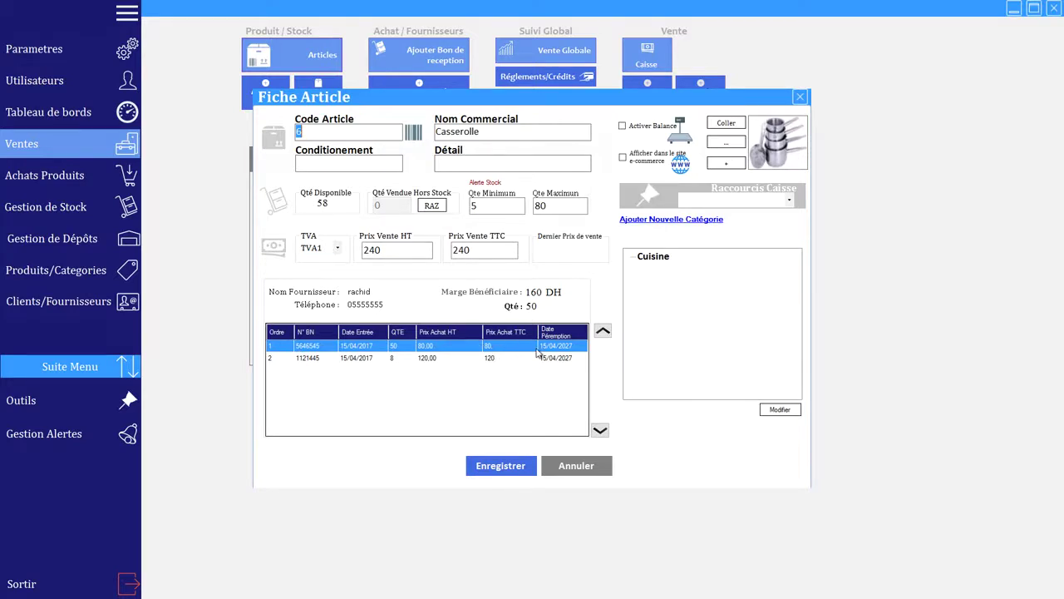
left_click(592, 468)
left_click(764, 450)
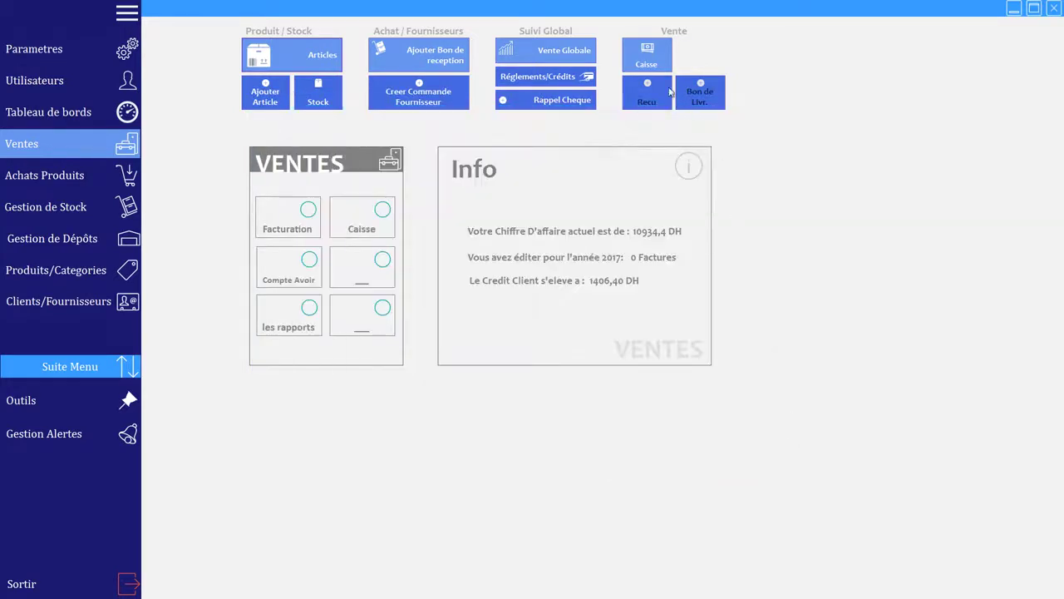
Step: Sell two Casserolle (code 6) for 480 DH in cash and print the ticket
left_click(656, 70)
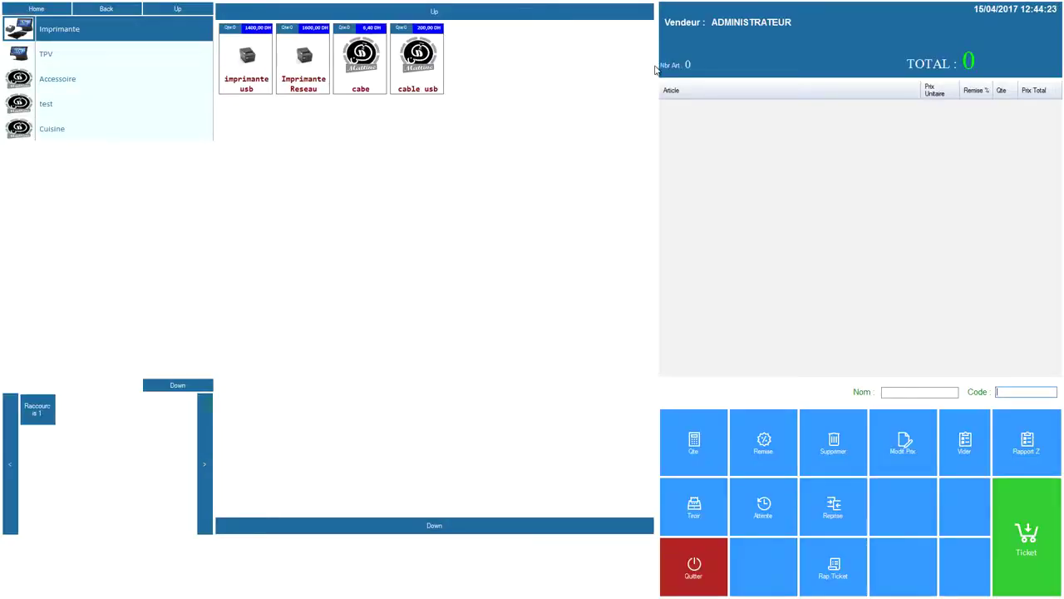
type("6")
key("Return")
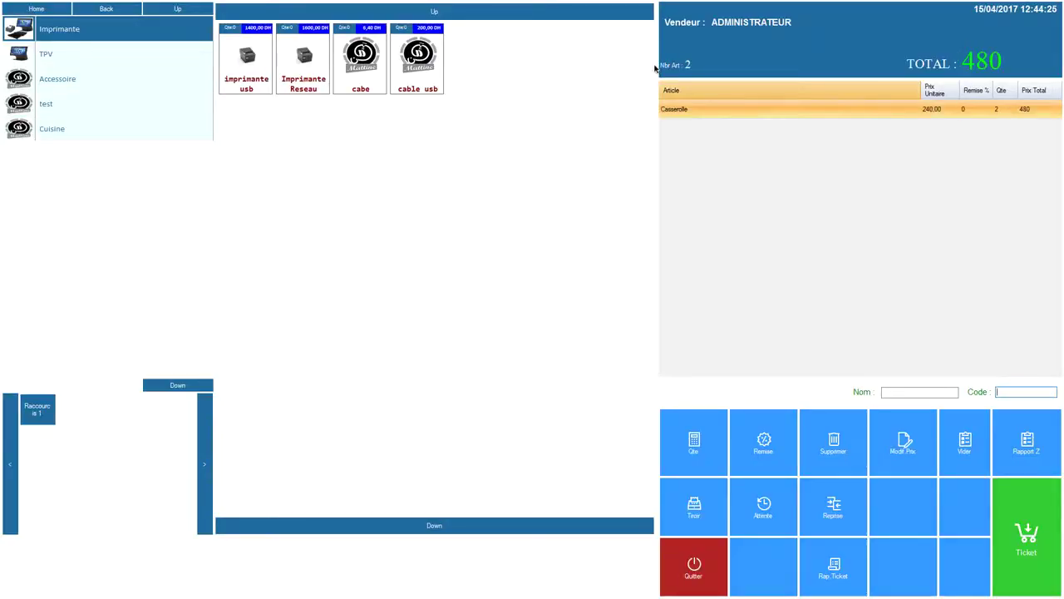
left_click(1029, 530)
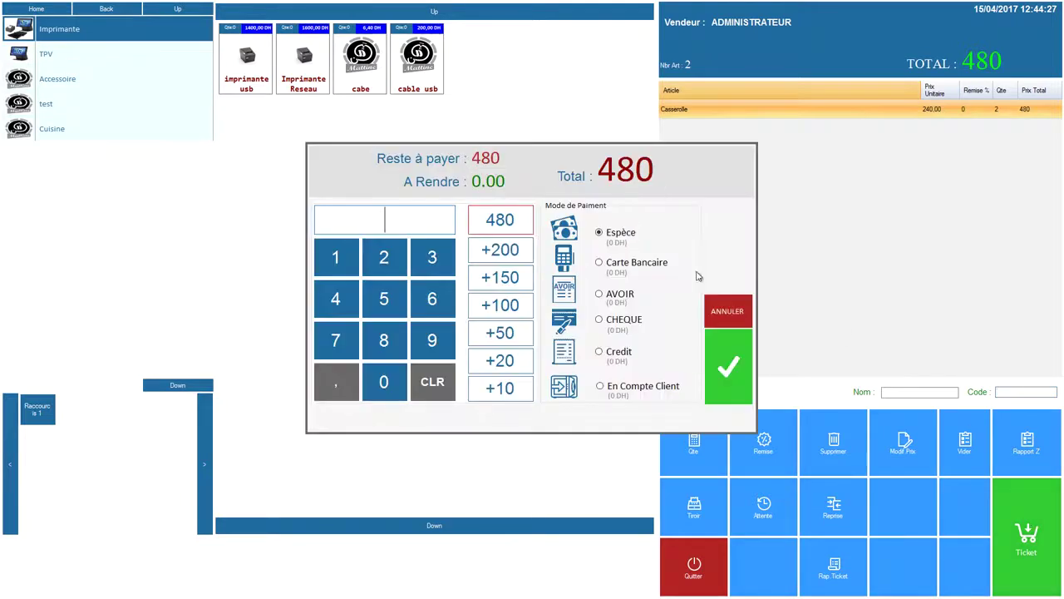
left_click(501, 221)
left_click(737, 370)
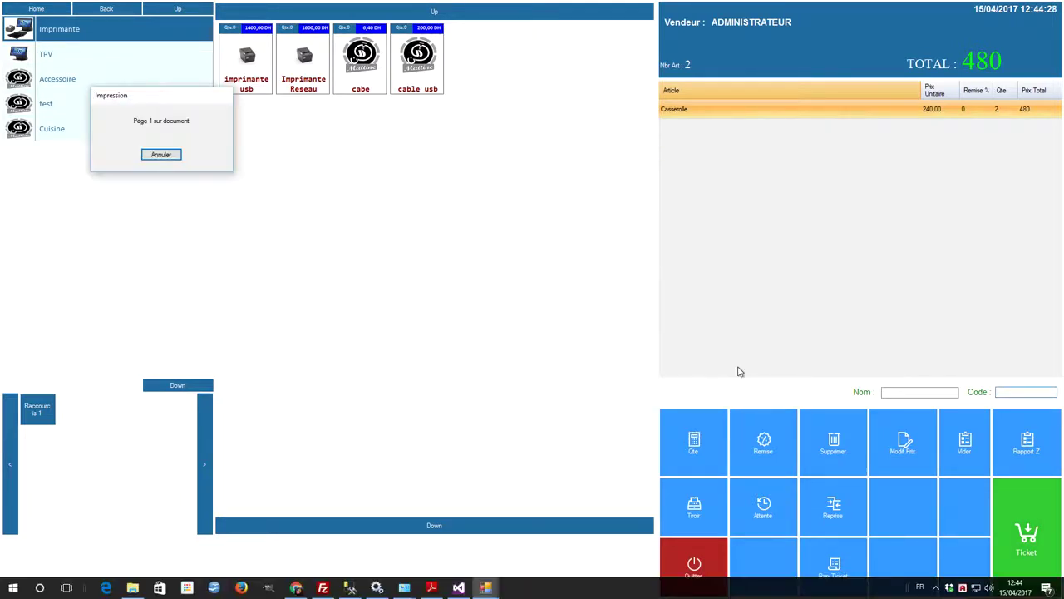
left_click(695, 567)
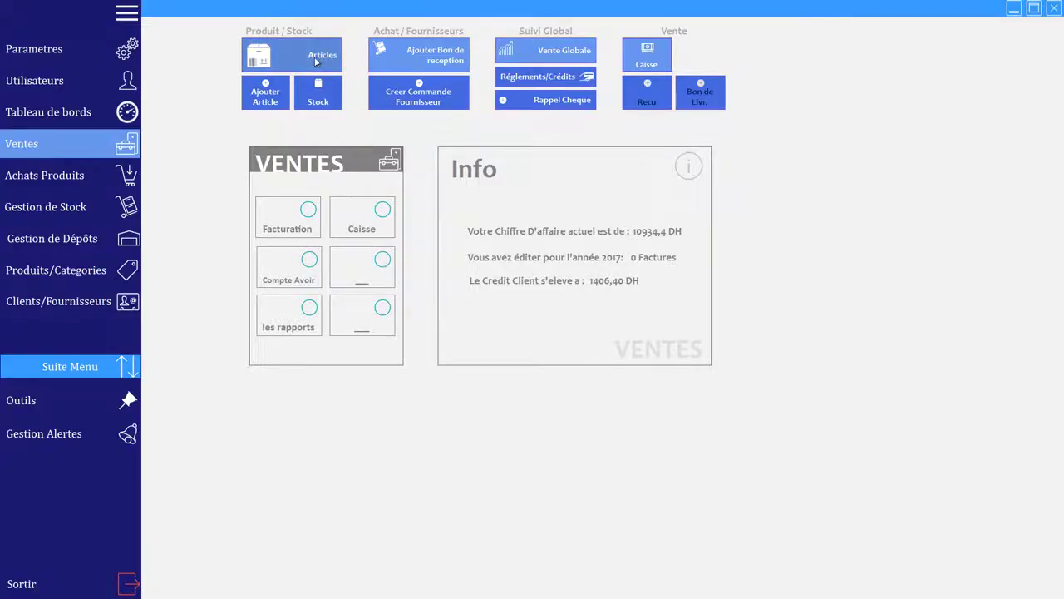
left_click(316, 60)
left_click(366, 248)
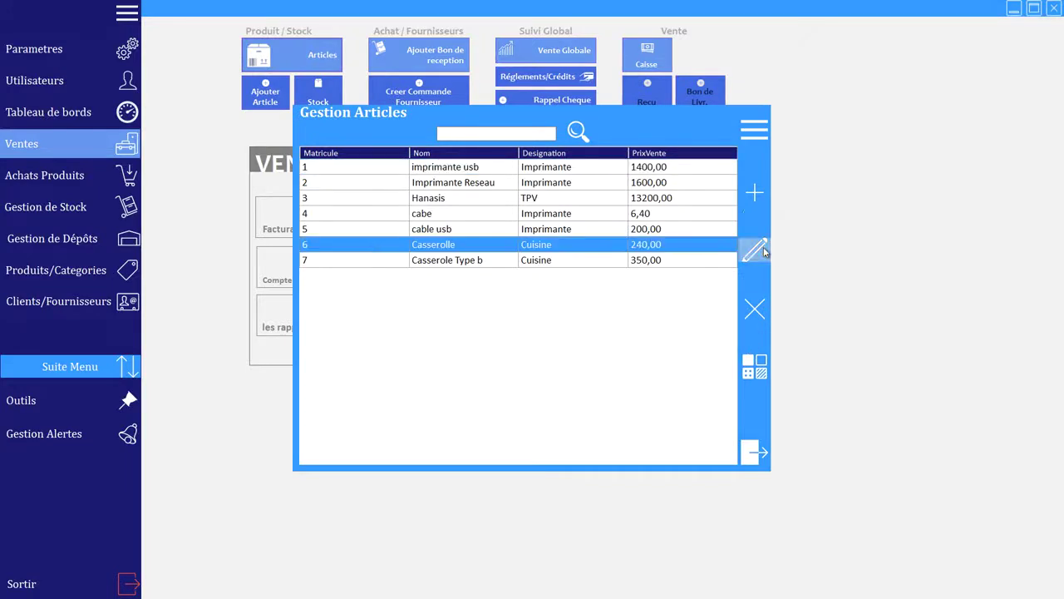
left_click(764, 251)
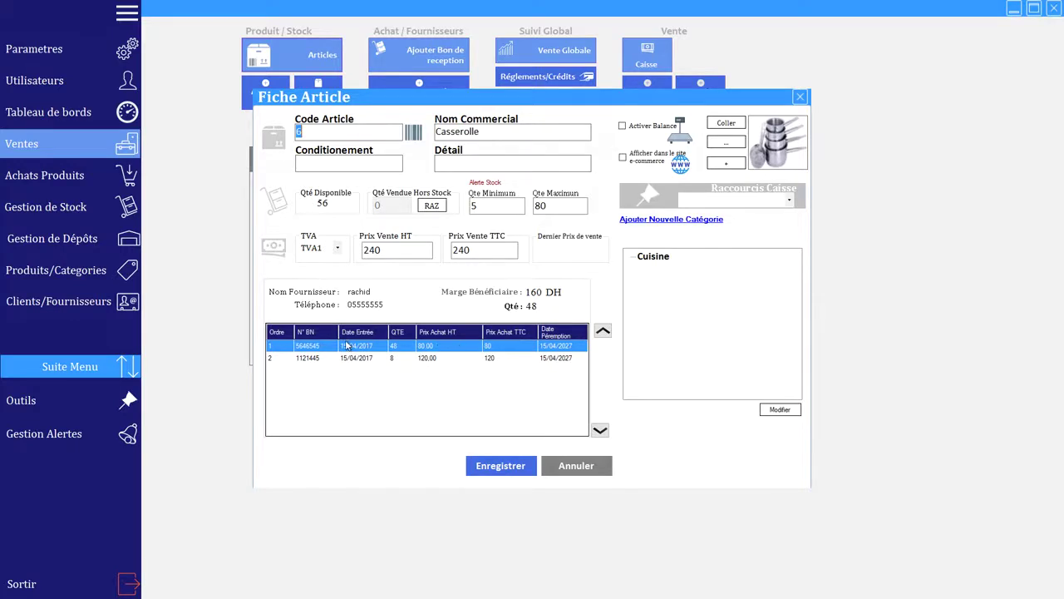
left_click(306, 359)
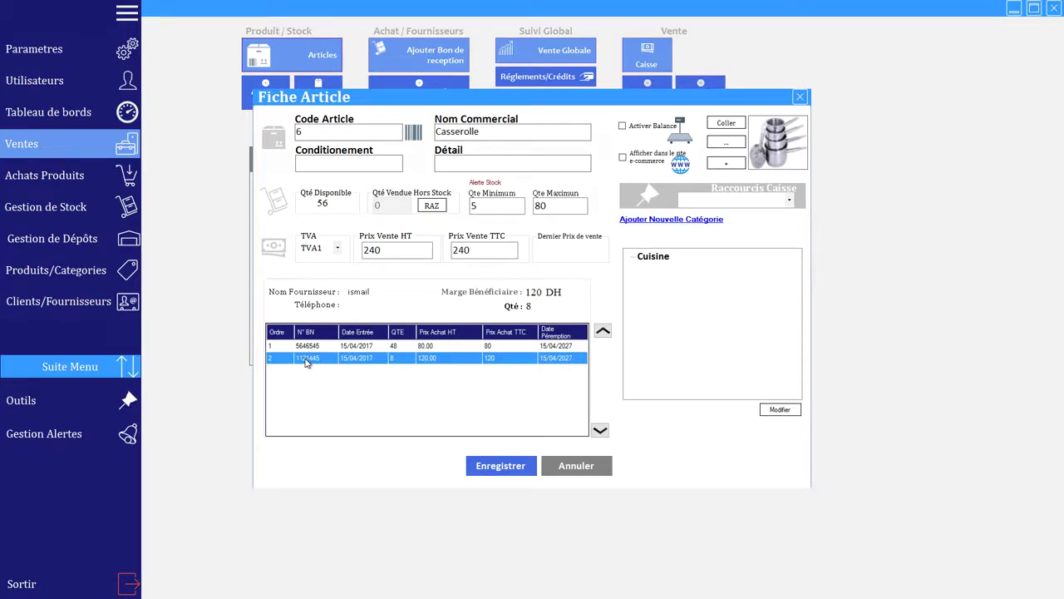
left_click(581, 471)
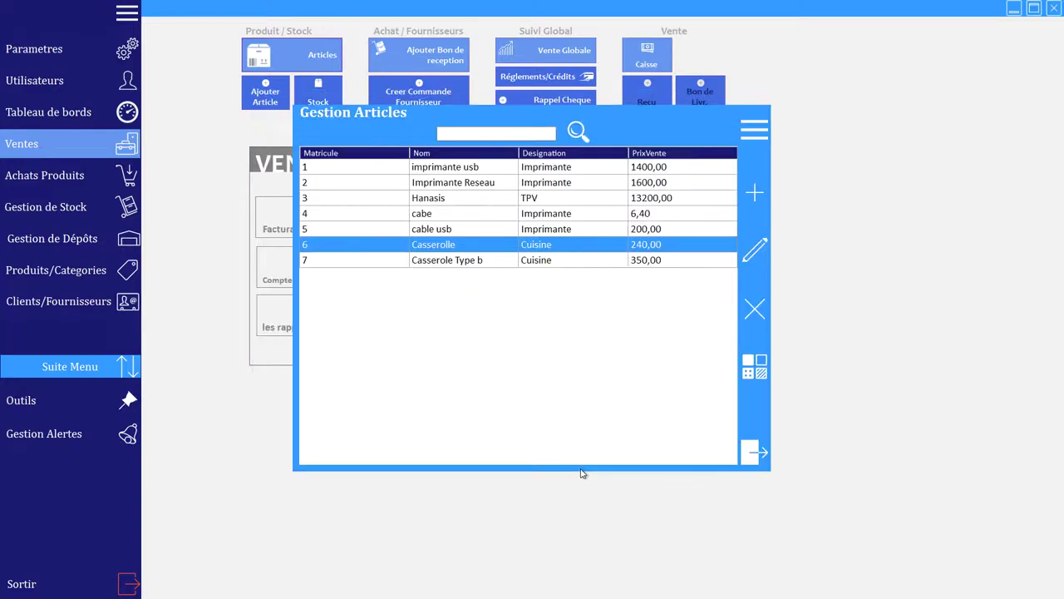
left_click(758, 455)
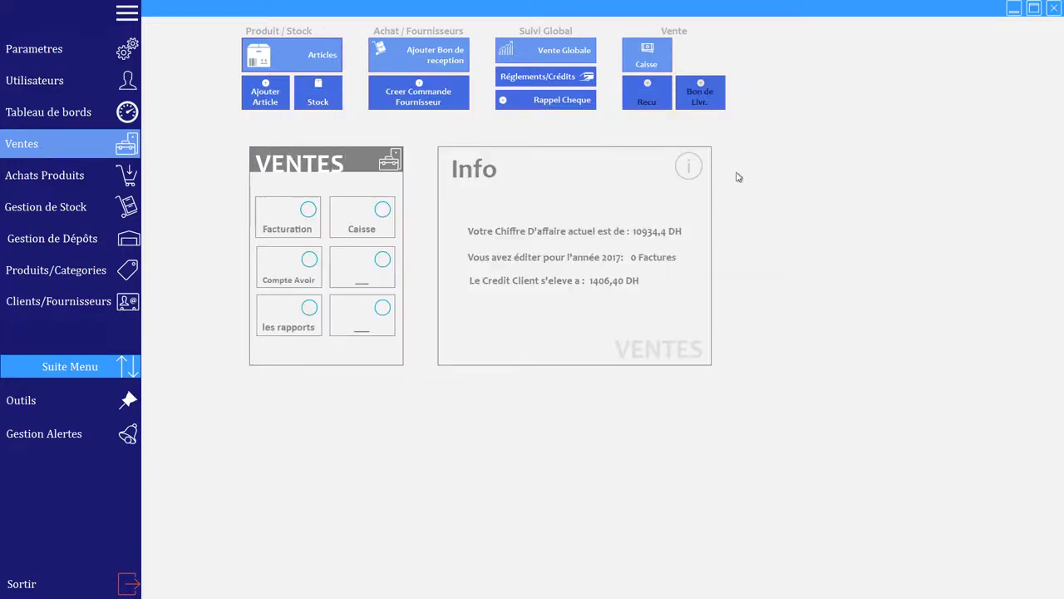
left_click(633, 65)
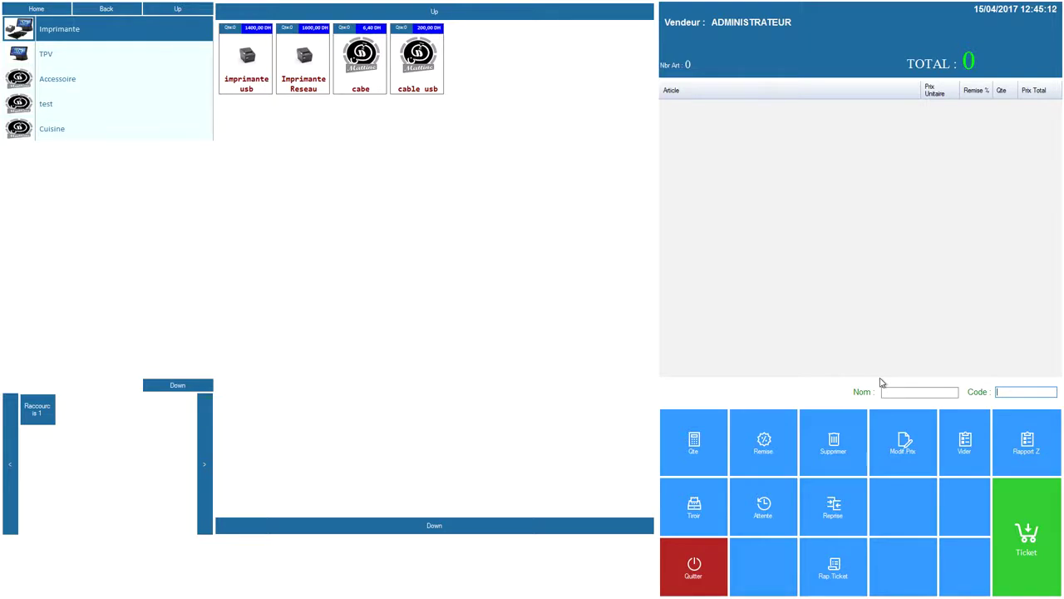
Step: Authorize a ticket return with the manager password and load ticket 26's items
left_click(835, 572)
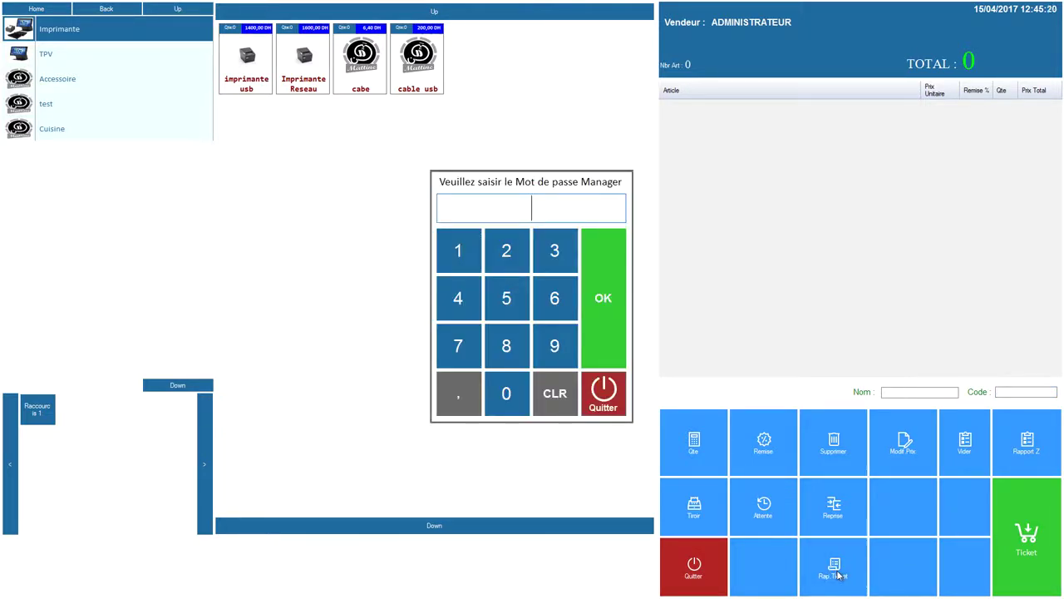
type("1234")
left_click(591, 275)
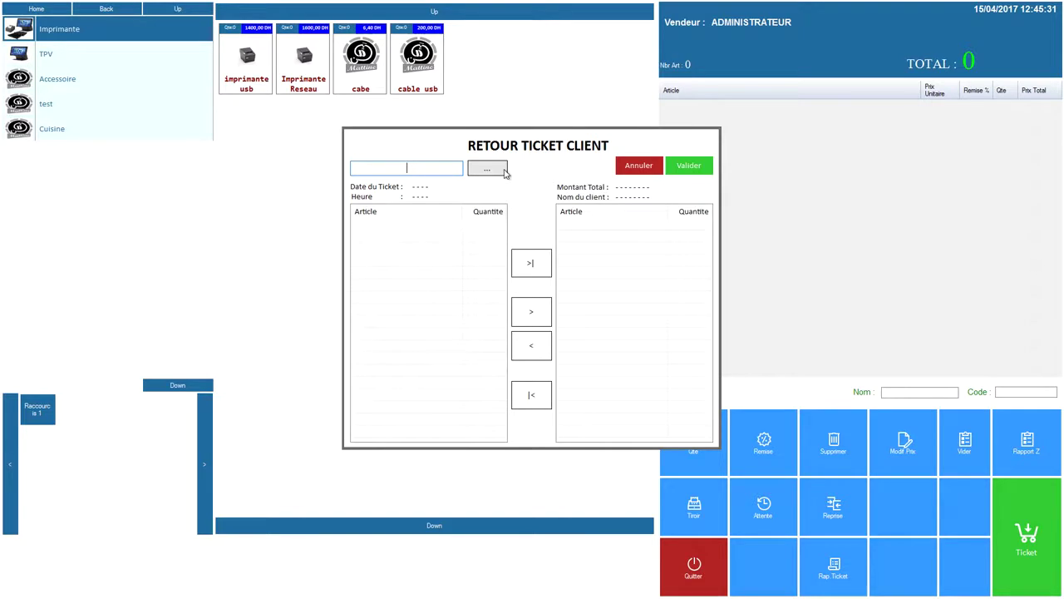
left_click(503, 169)
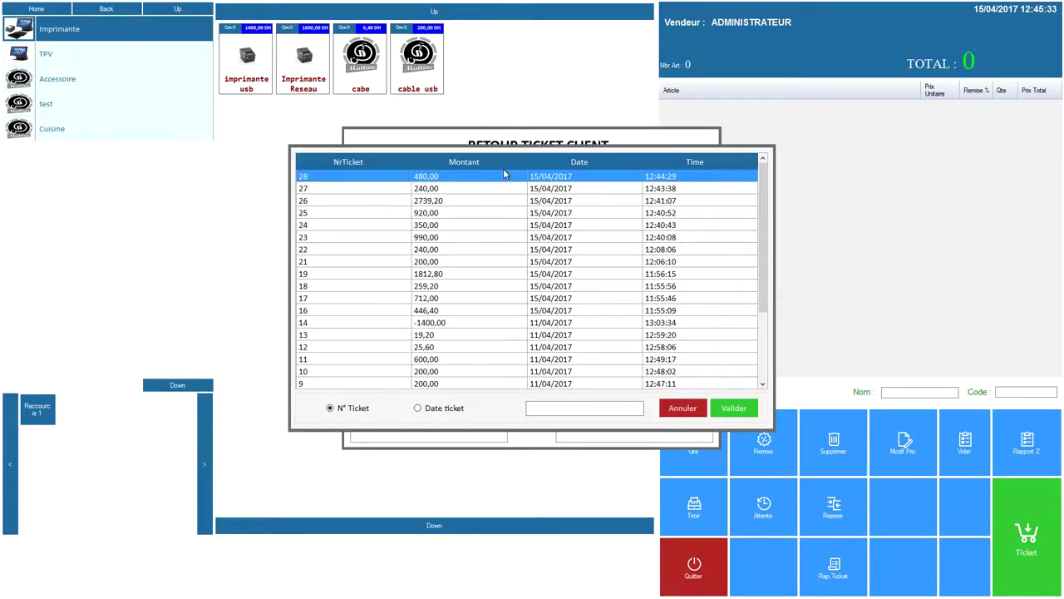
left_click(463, 205)
left_click(735, 407)
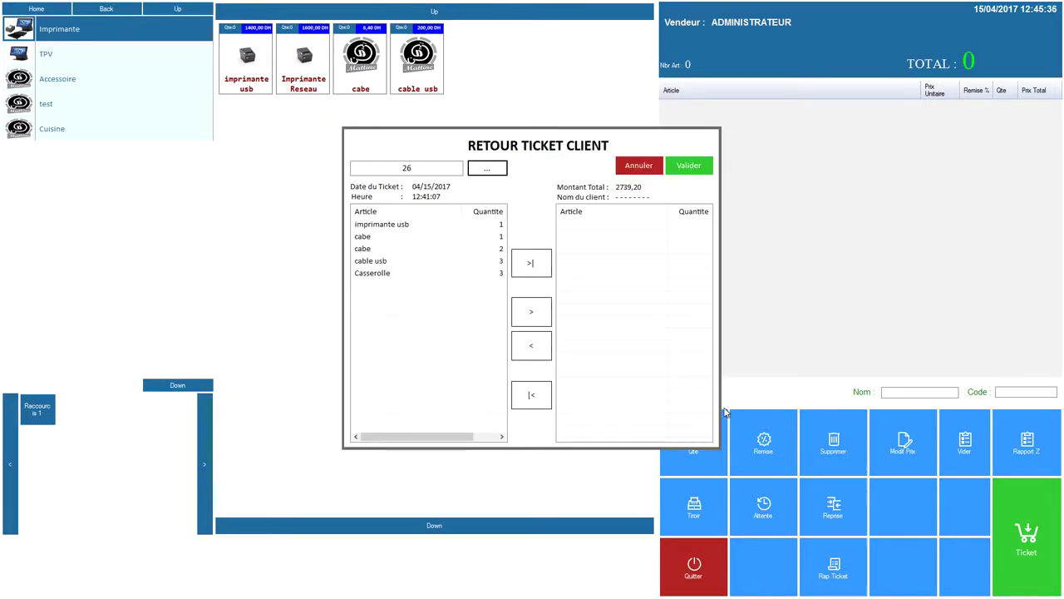
Step: Return one Casserolle from ticket 26 as a -240 client credit note
left_click(399, 276)
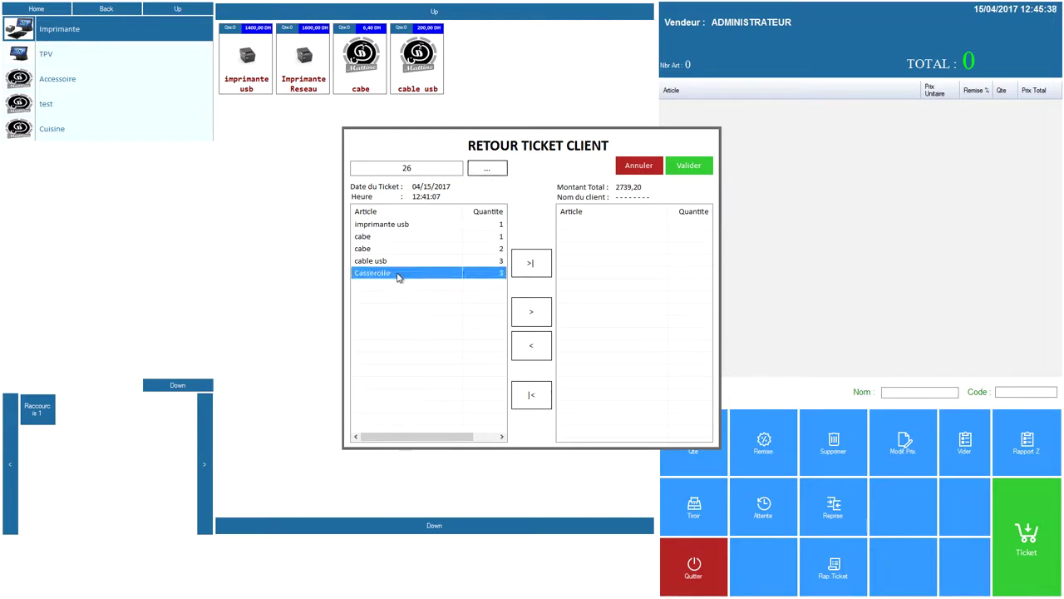
left_click(533, 313)
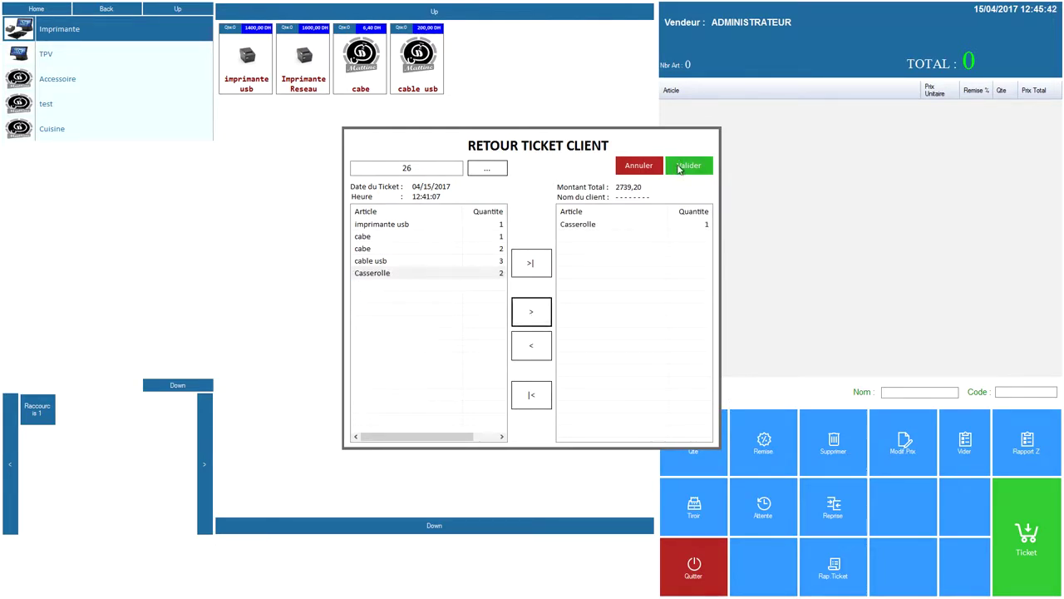
left_click(679, 169)
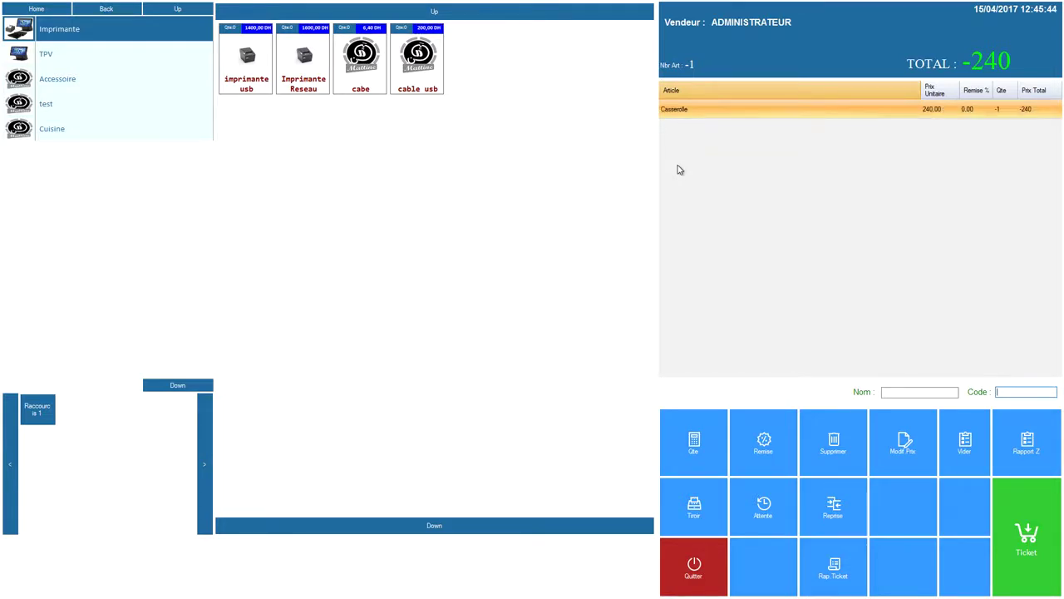
left_click(1028, 515)
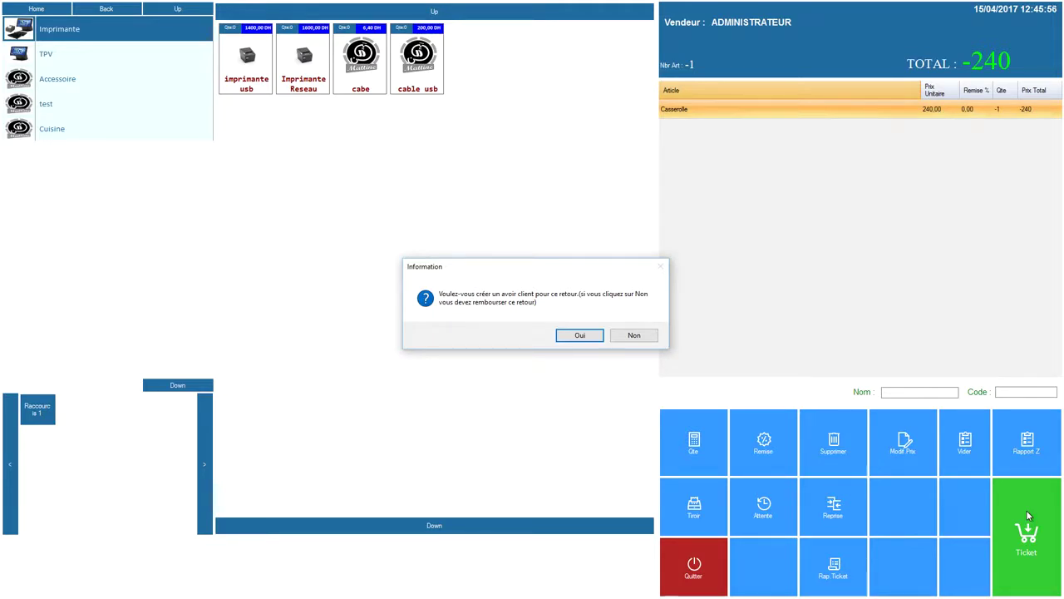
left_click(585, 336)
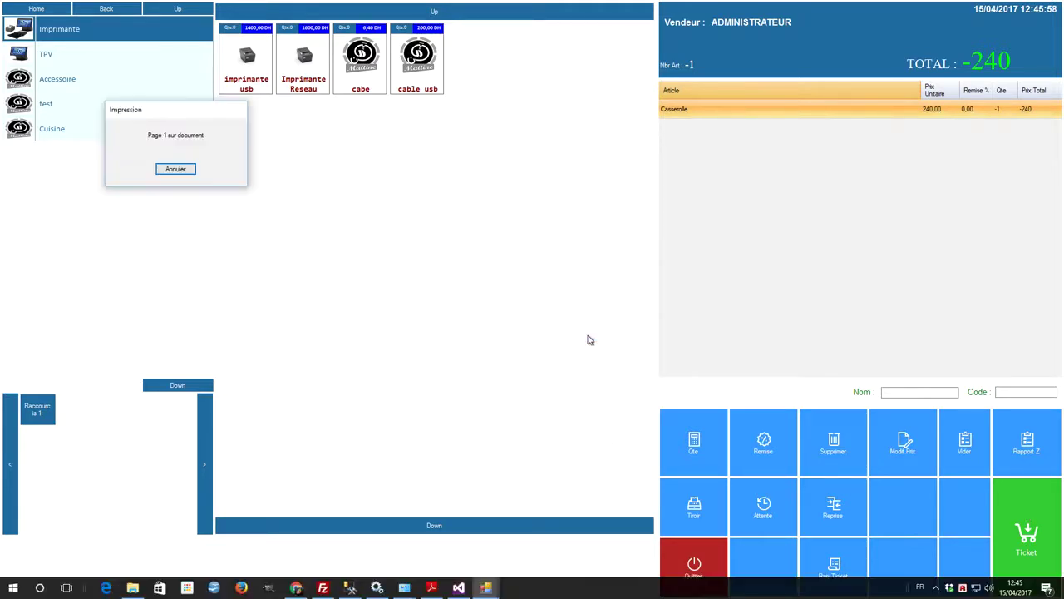
key("super")
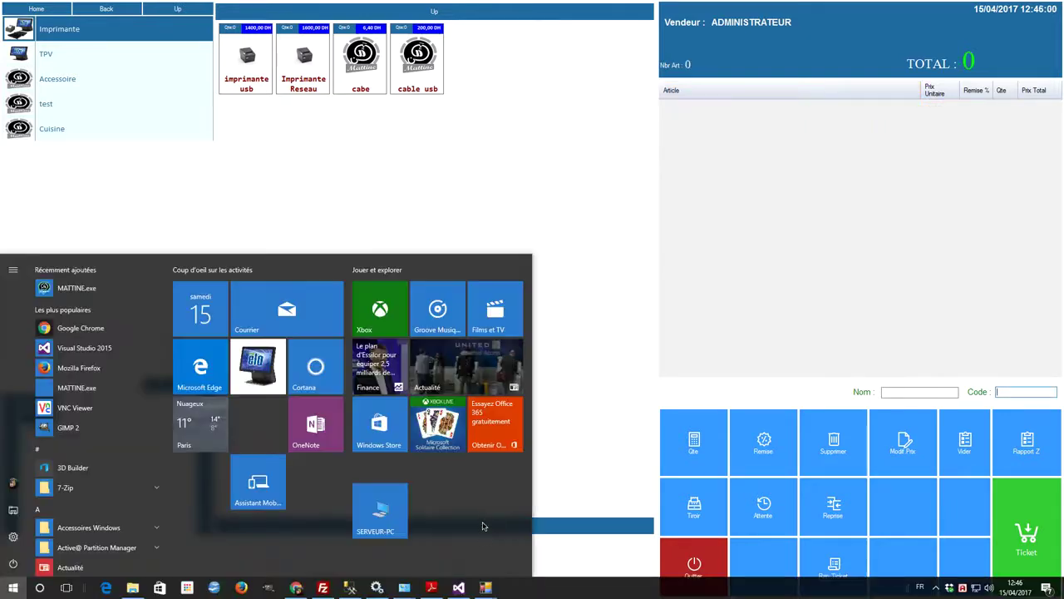
left_click(296, 587)
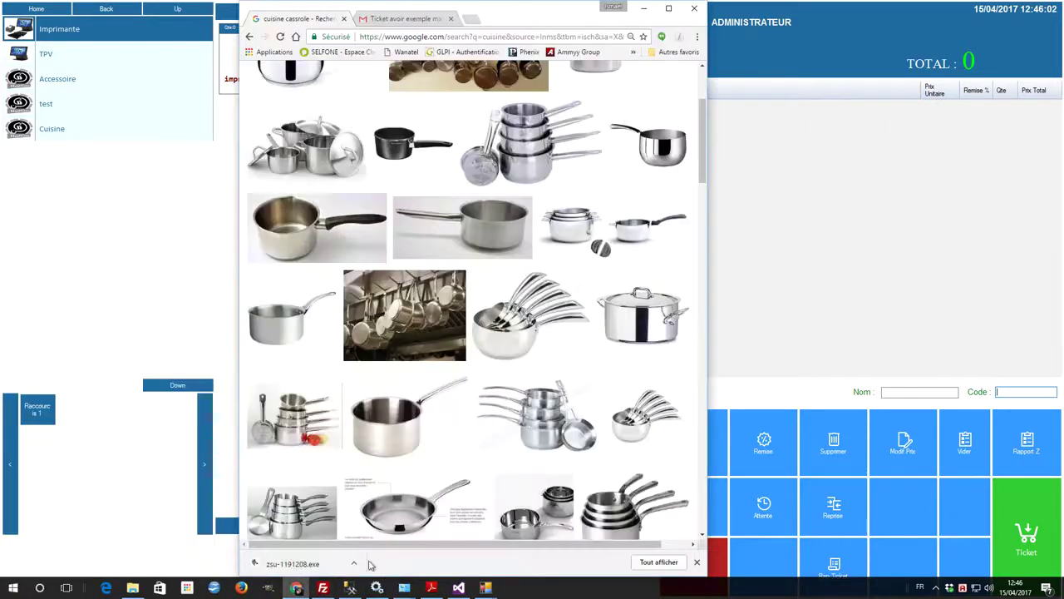
left_click(406, 19)
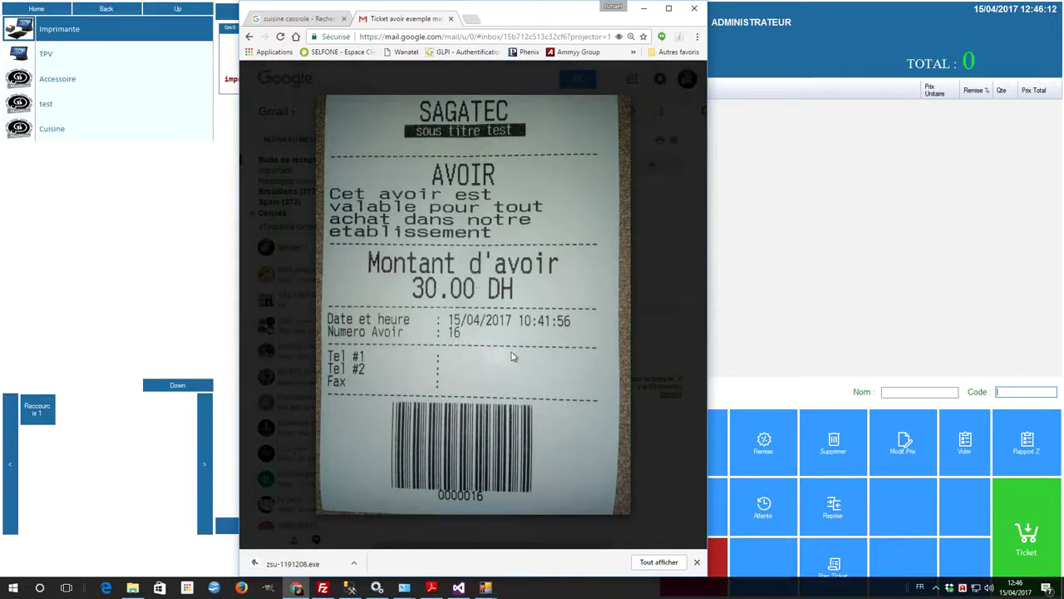
left_click(643, 10)
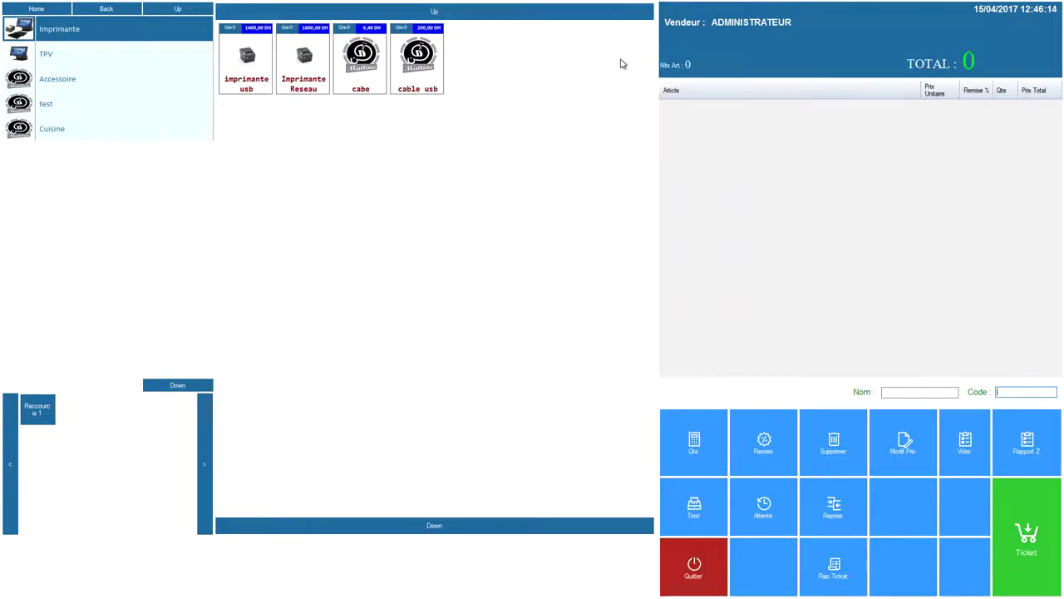
Step: Ring up a 200 cable usb ticket with AVOIR payment, then cancel it and close the till
left_click(424, 76)
left_click(1030, 551)
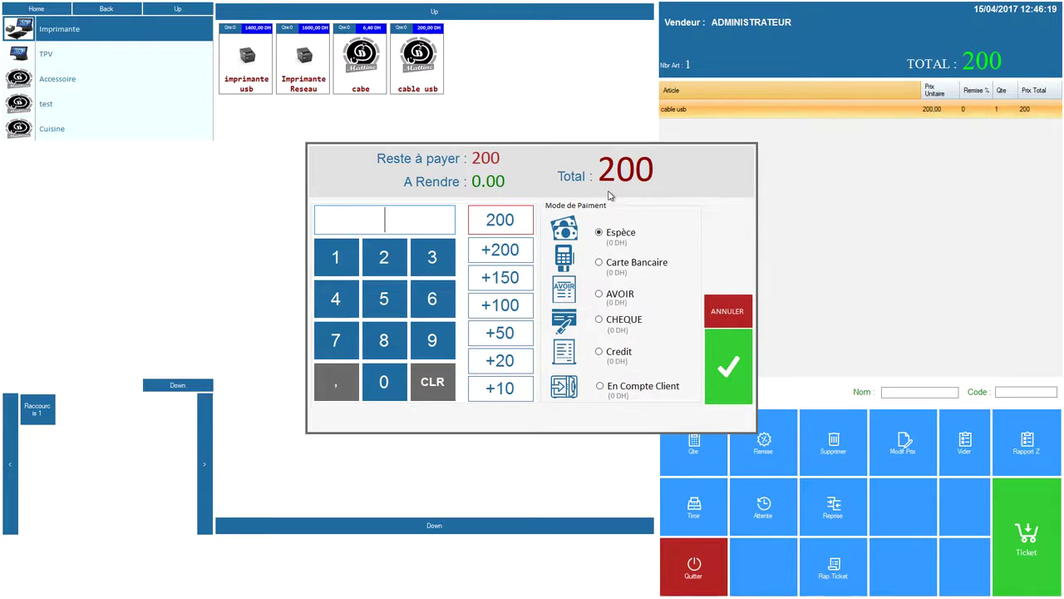
left_click(623, 354)
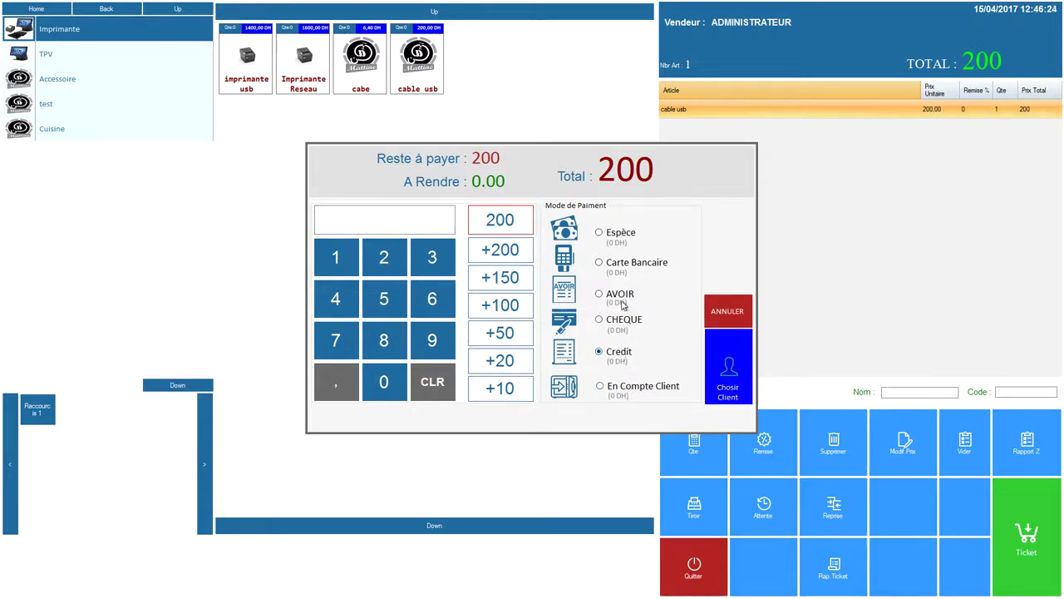
left_click(620, 295)
left_click(499, 220)
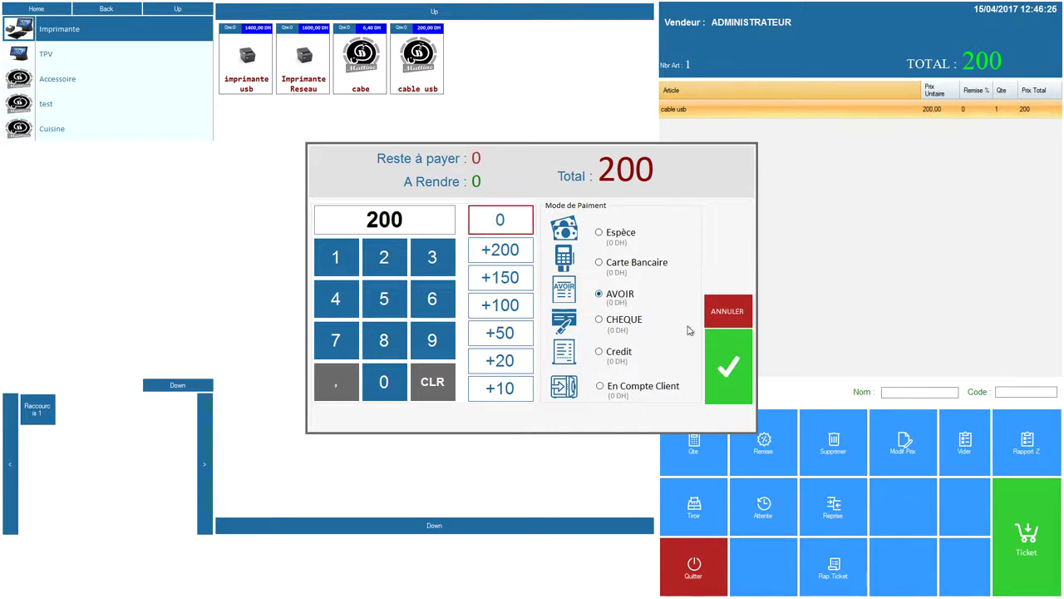
left_click(729, 362)
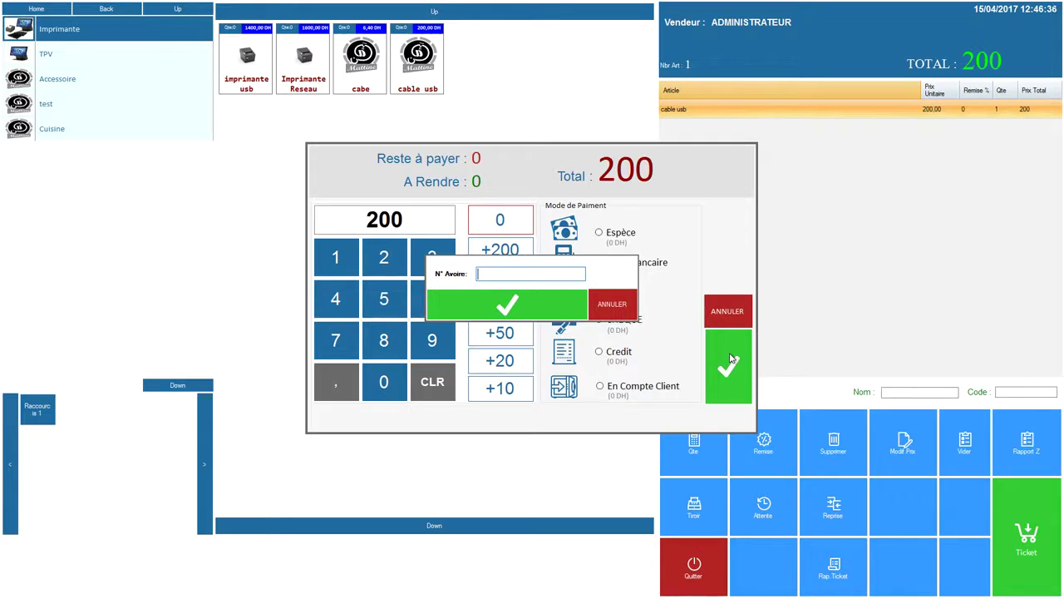
left_click(612, 303)
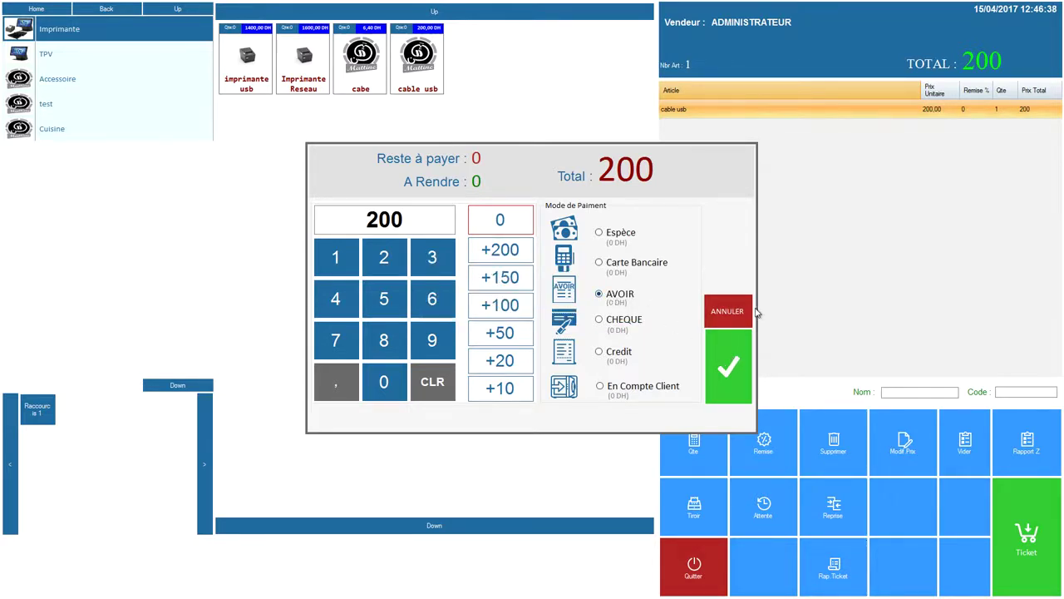
left_click(729, 311)
left_click(725, 577)
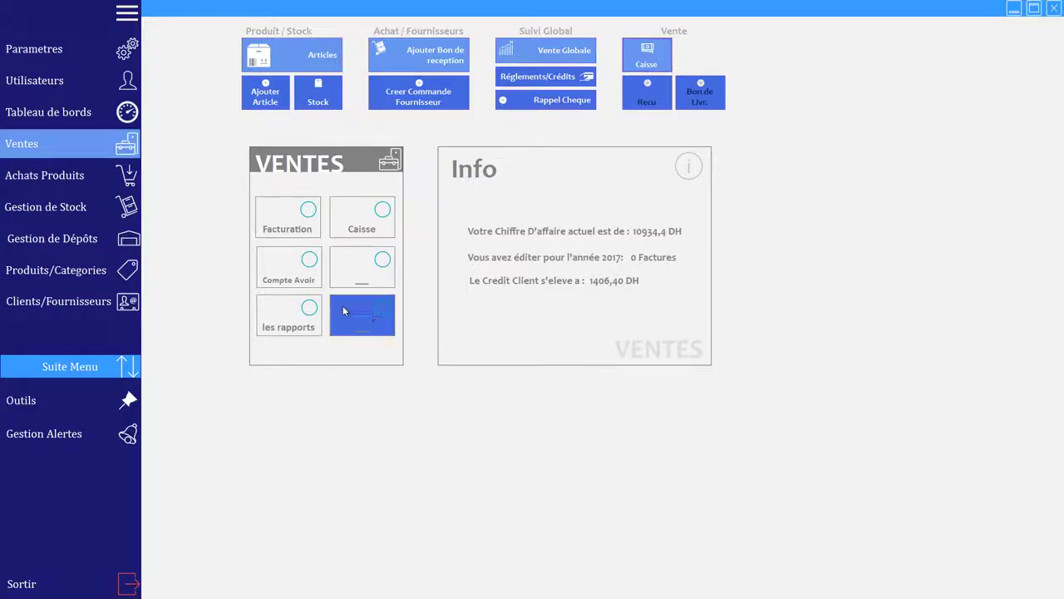
left_click(292, 277)
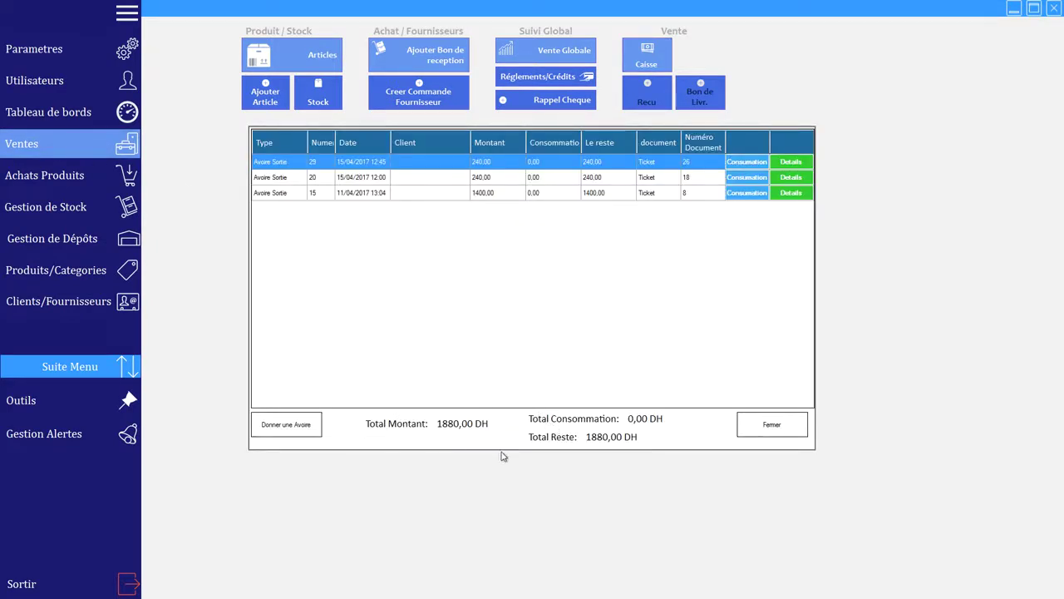
left_click(273, 190)
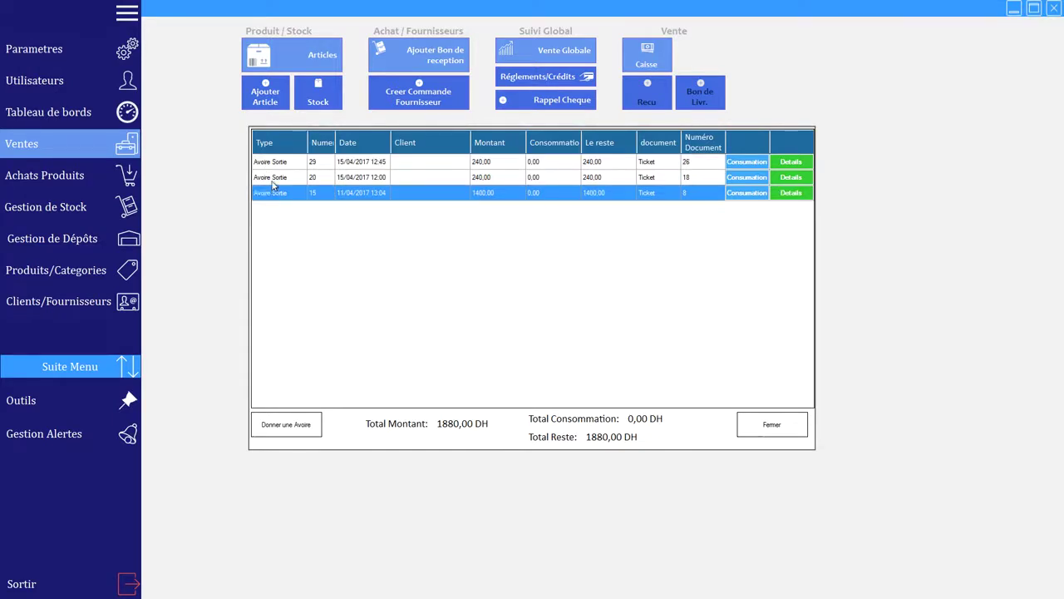
left_click(272, 177)
left_click(275, 168)
left_click(278, 179)
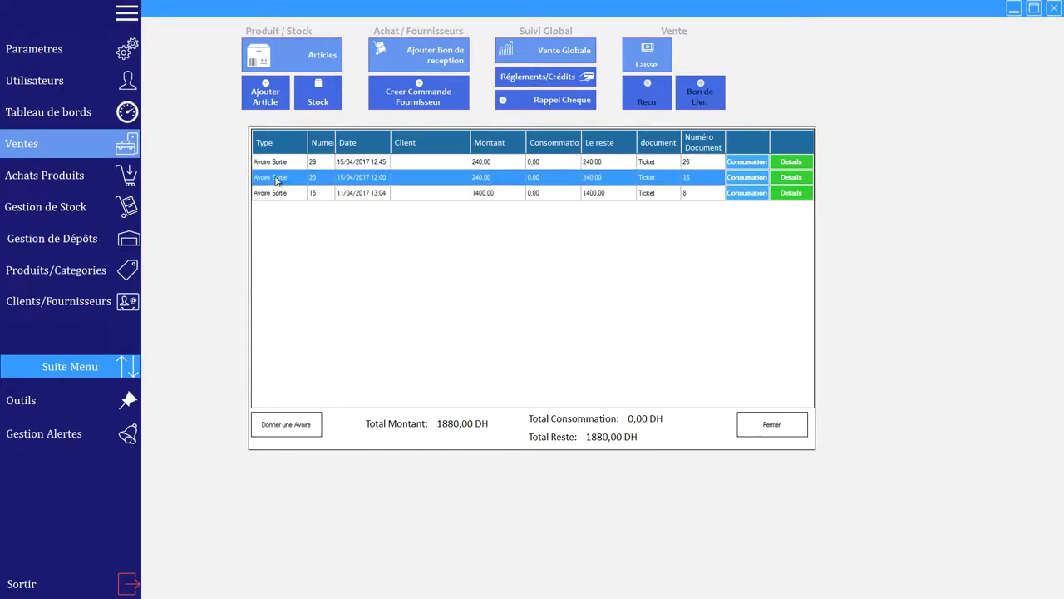
left_click(793, 178)
left_click(381, 201)
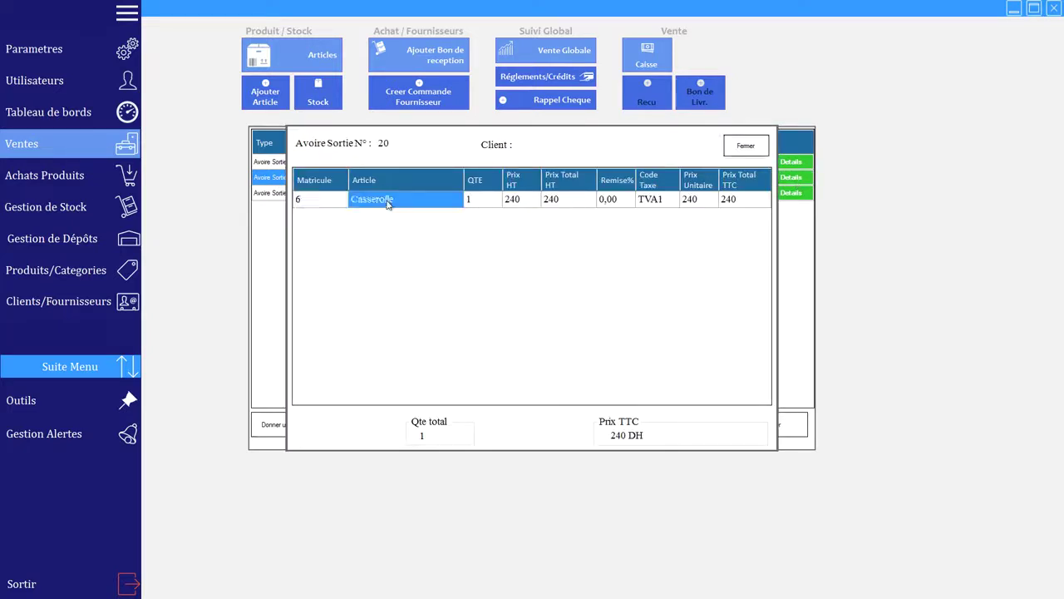
left_click(307, 201)
left_click(373, 203)
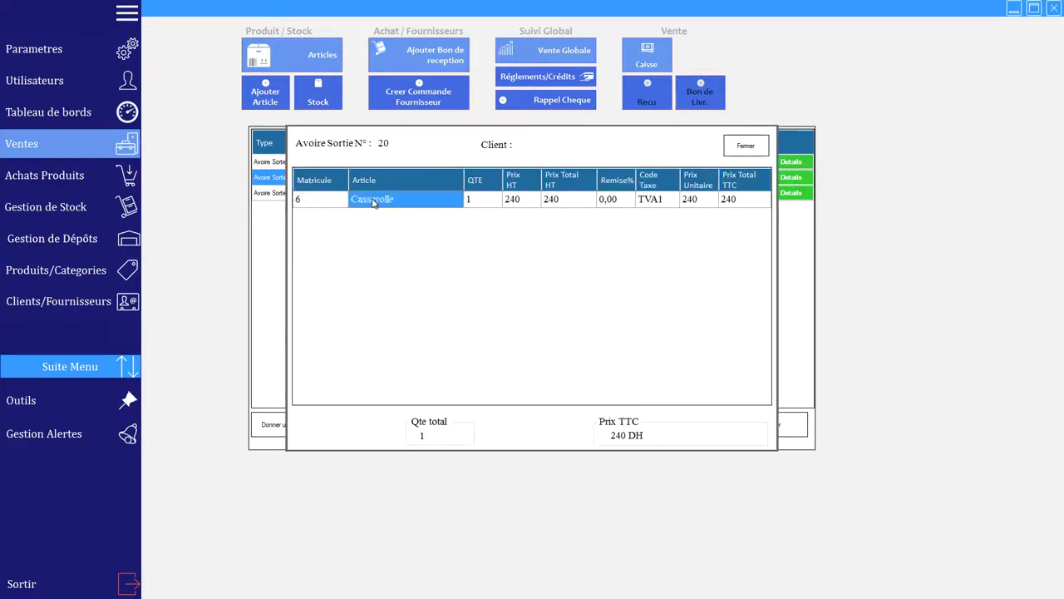
left_click(478, 201)
left_click(746, 146)
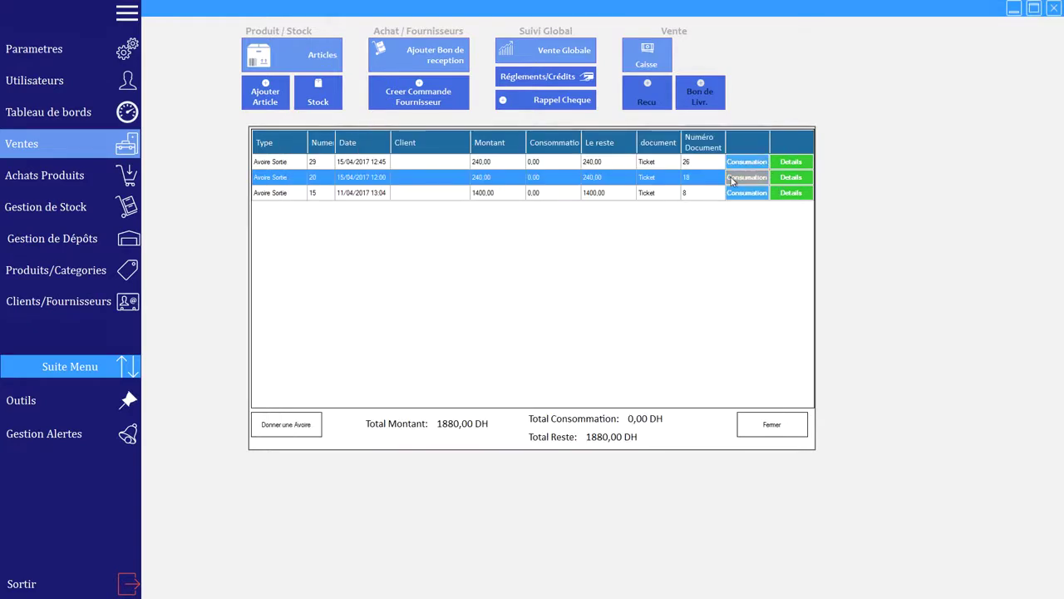
left_click(742, 178)
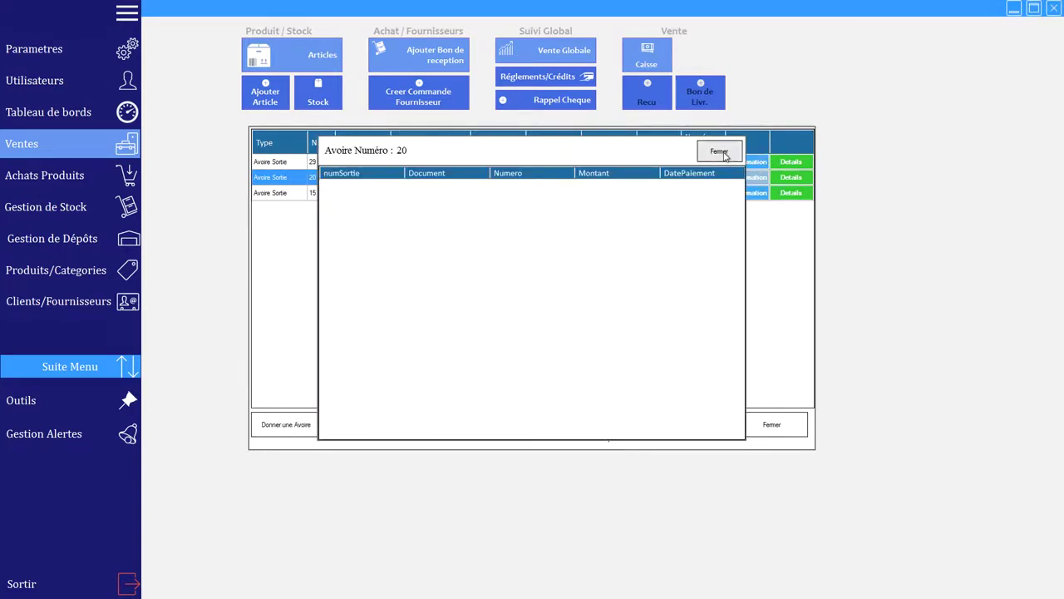
left_click(720, 153)
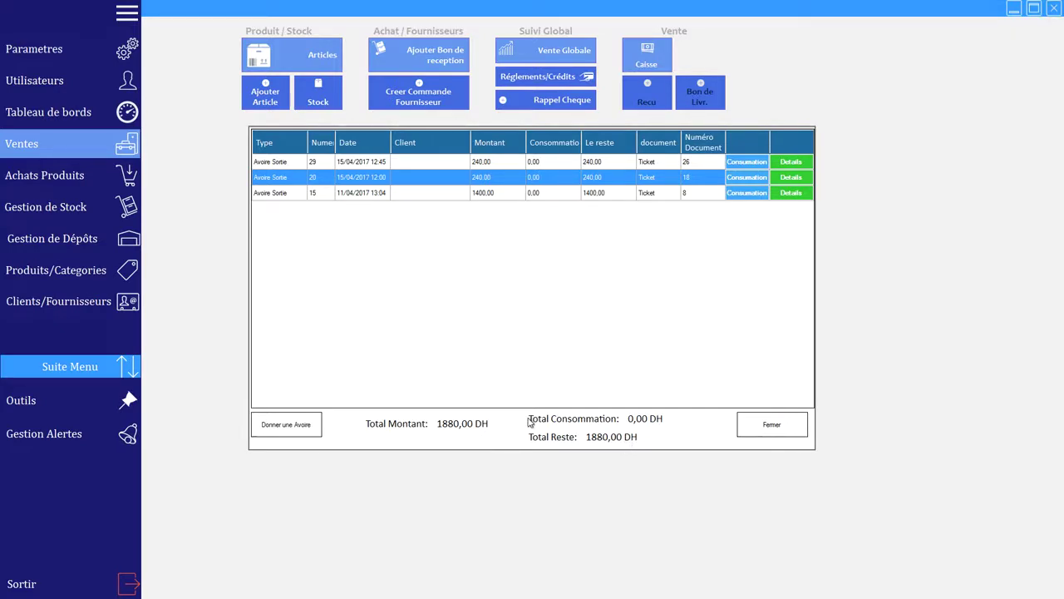
left_click(794, 424)
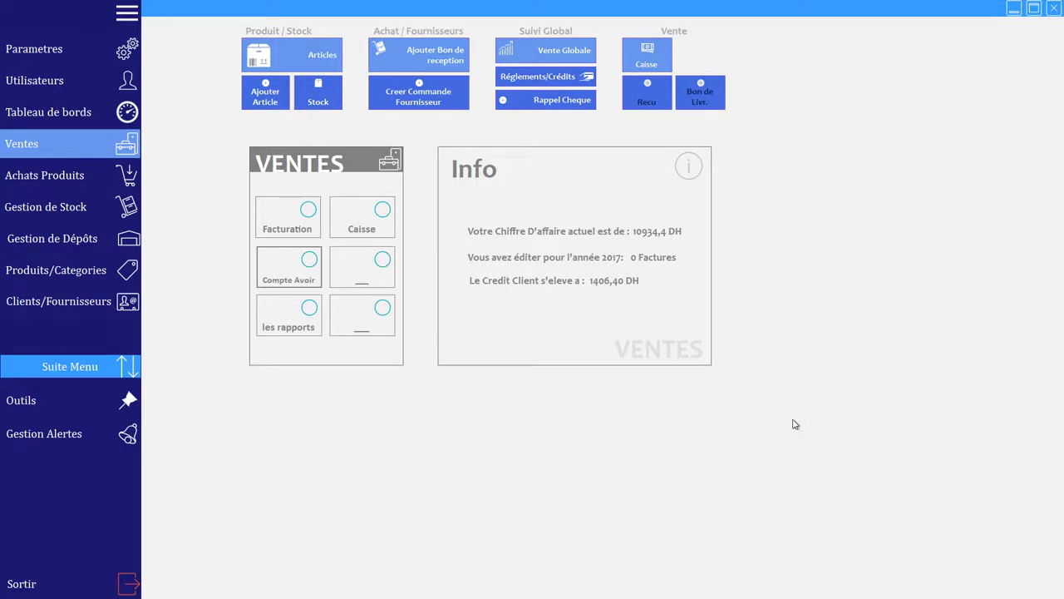
Step: Open the Casserolle article card and toggle 'Afficher dans le site e-commerce' on and off
left_click(328, 55)
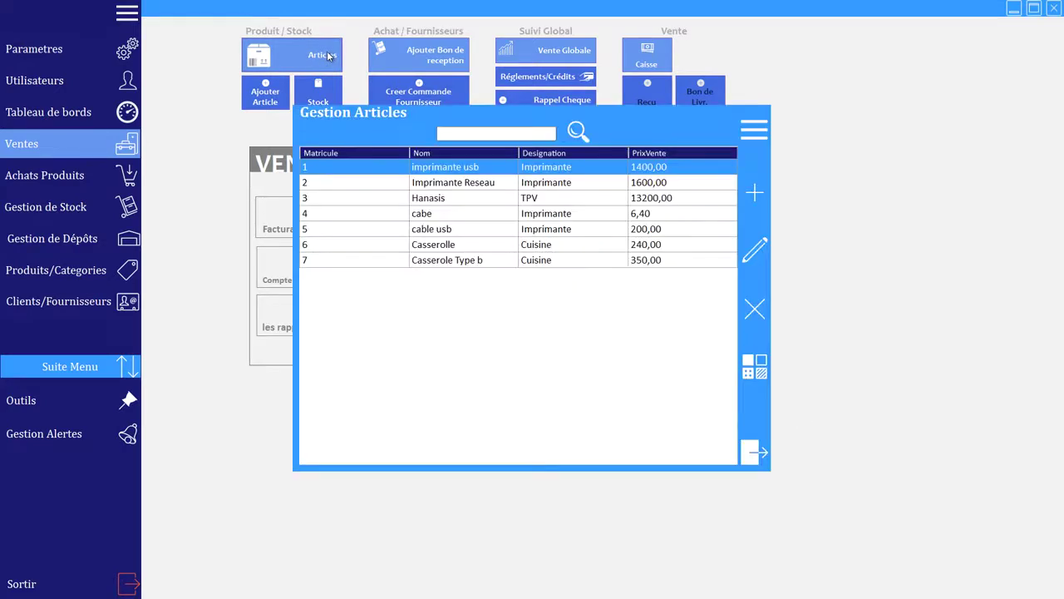
left_click(457, 246)
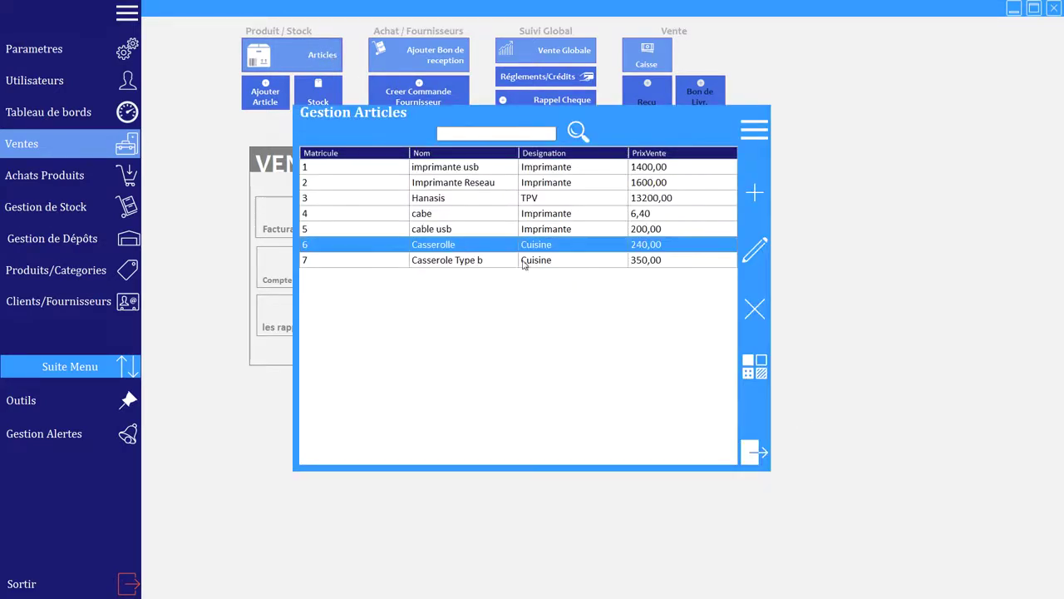
left_click(759, 247)
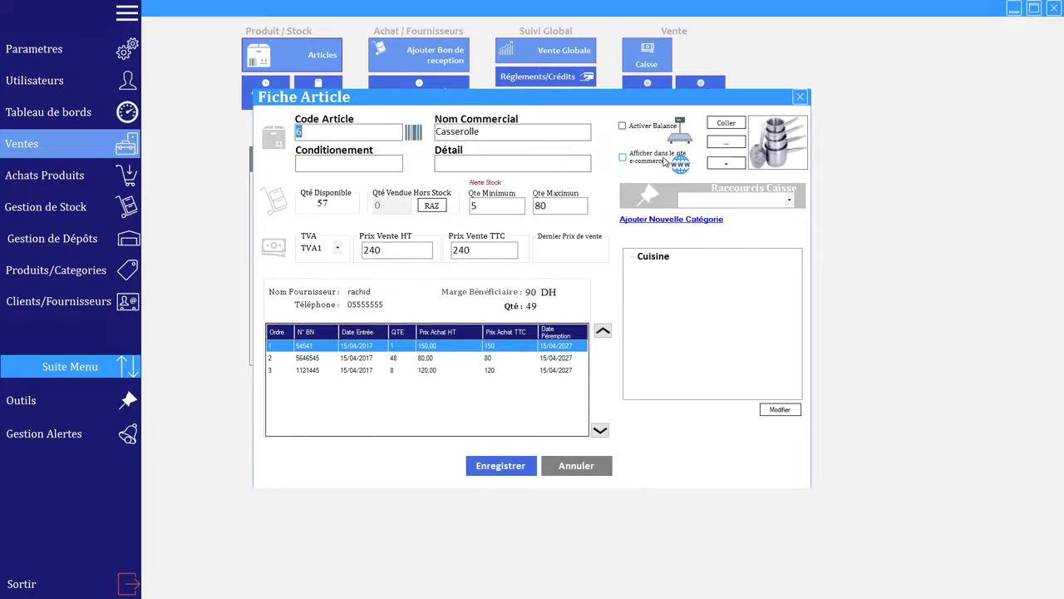
left_click(623, 158)
left_click(622, 157)
Step: Open and dismiss the Ajout Catégorie form and the article's image gallery
left_click(659, 220)
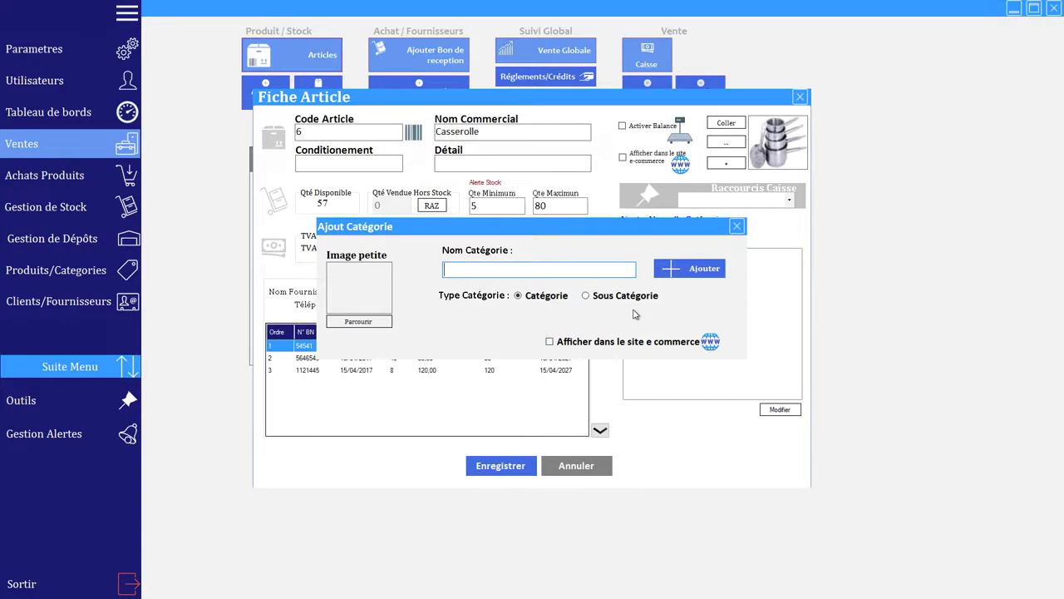
left_click(737, 227)
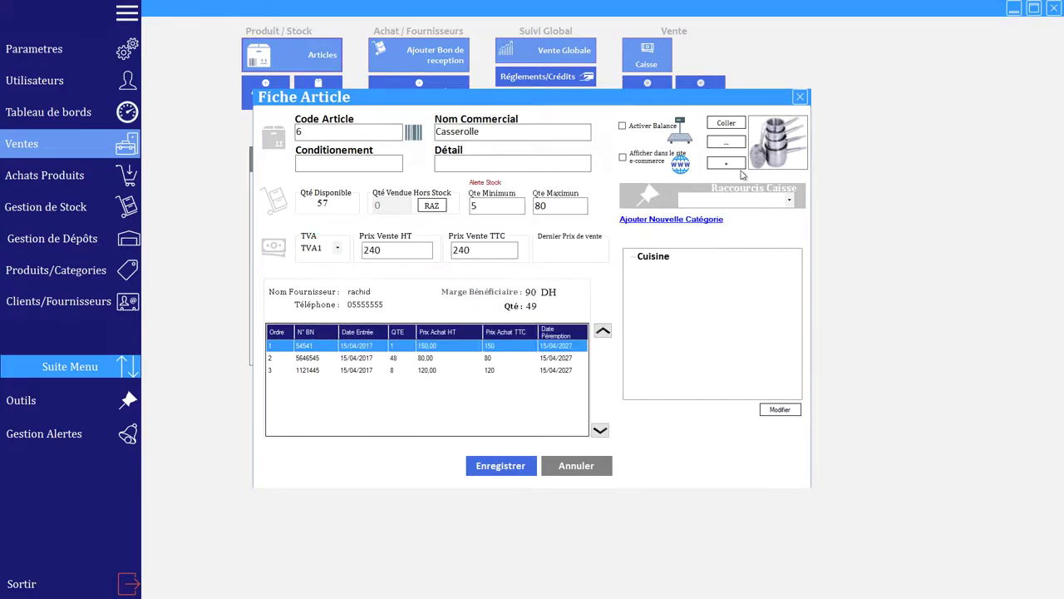
left_click(733, 167)
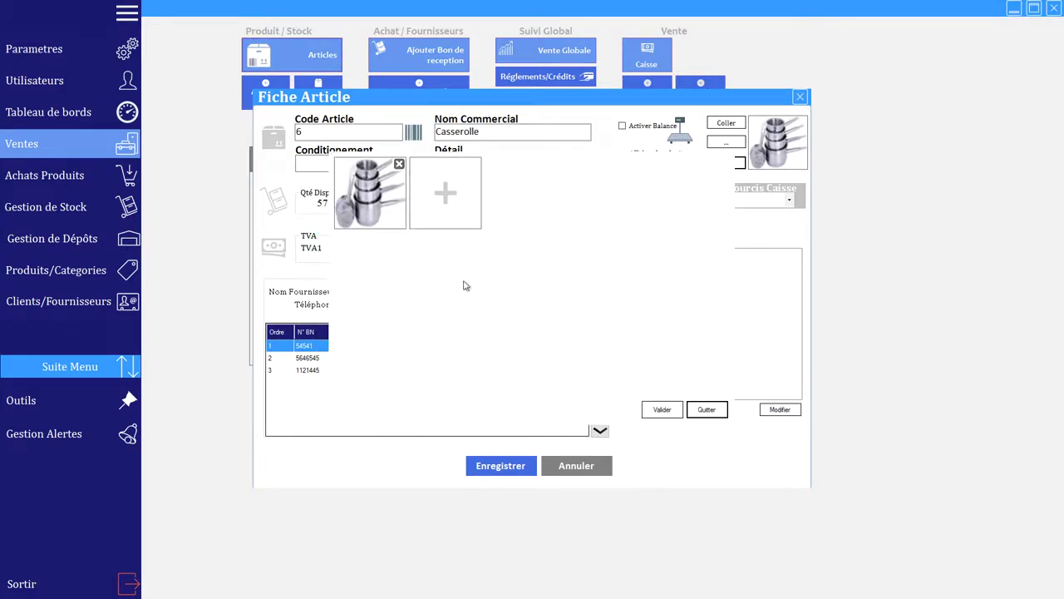
left_click(706, 410)
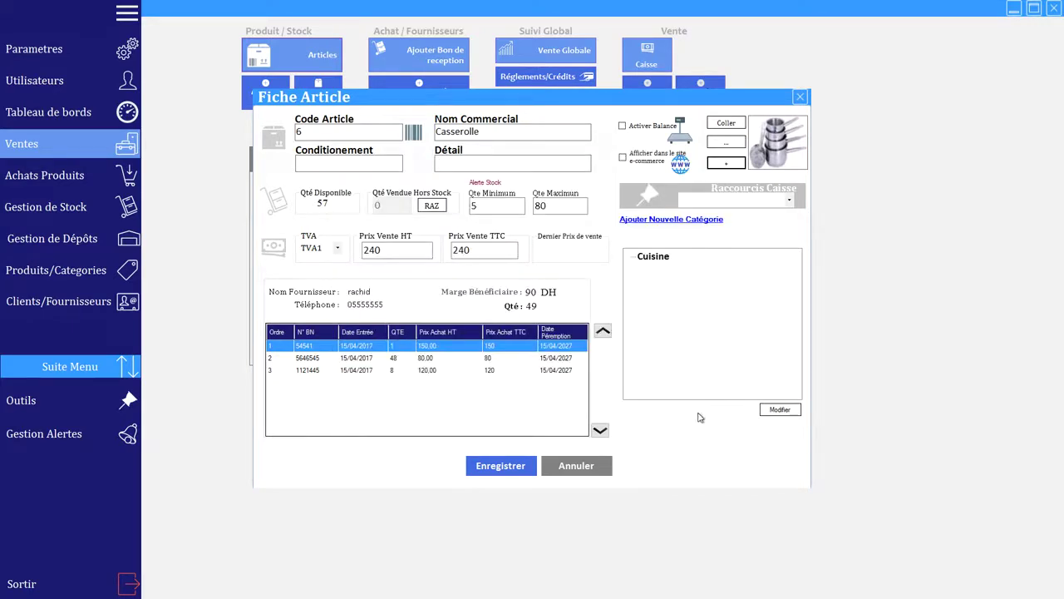
Step: Assign Casserolle to the Raccourcis 1 till shortcut, save, and exit the article list
left_click(789, 200)
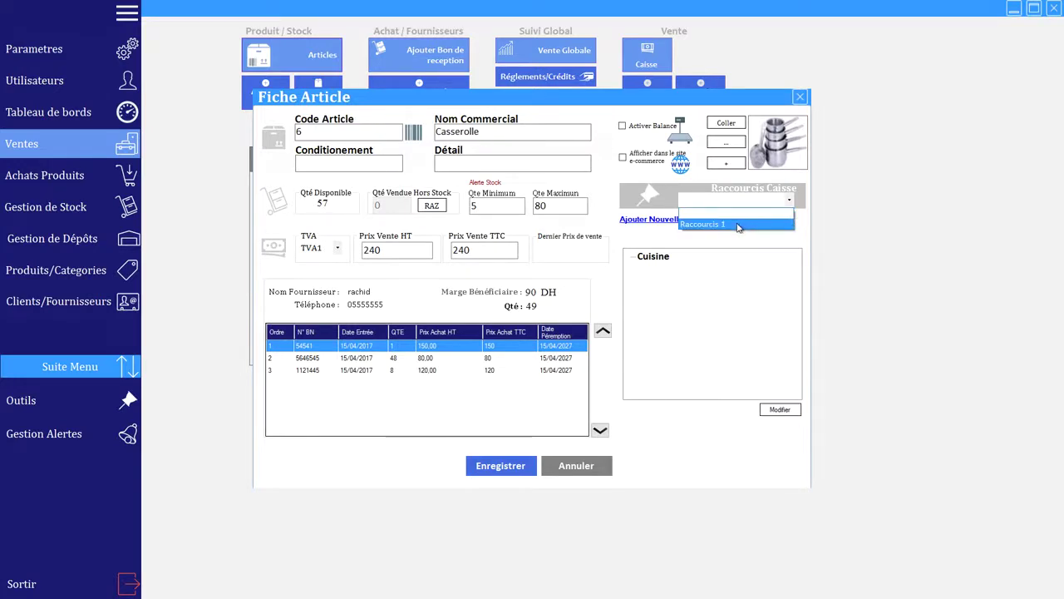
left_click(737, 224)
left_click(505, 467)
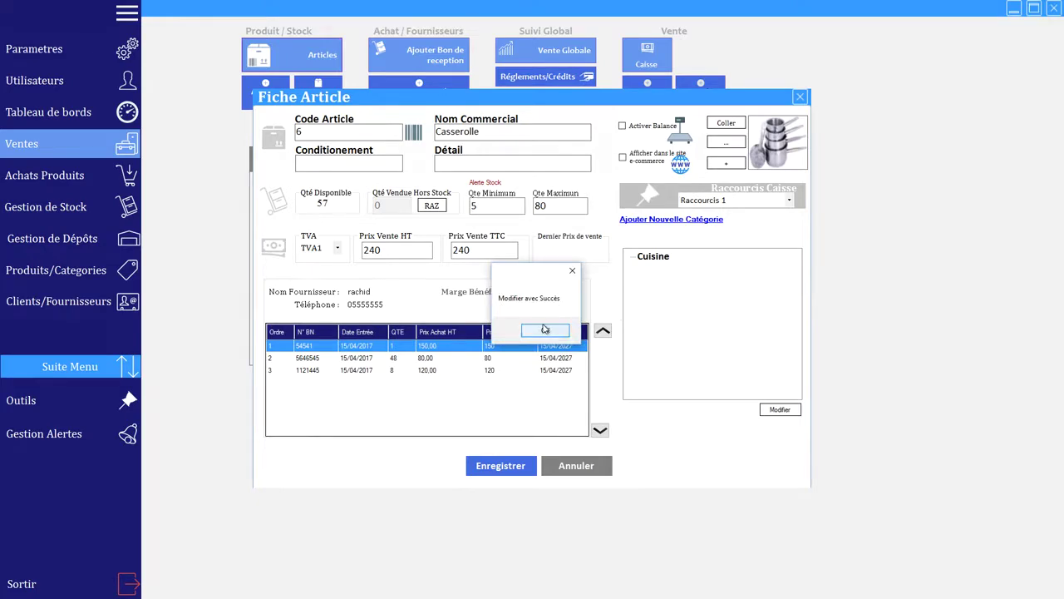
left_click(545, 329)
left_click(753, 451)
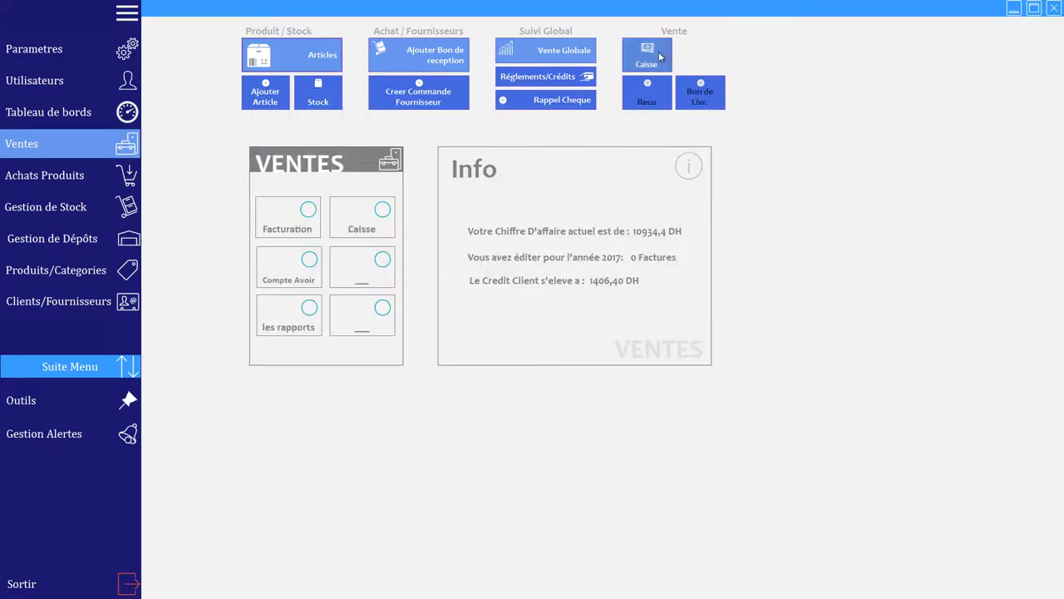
left_click(661, 57)
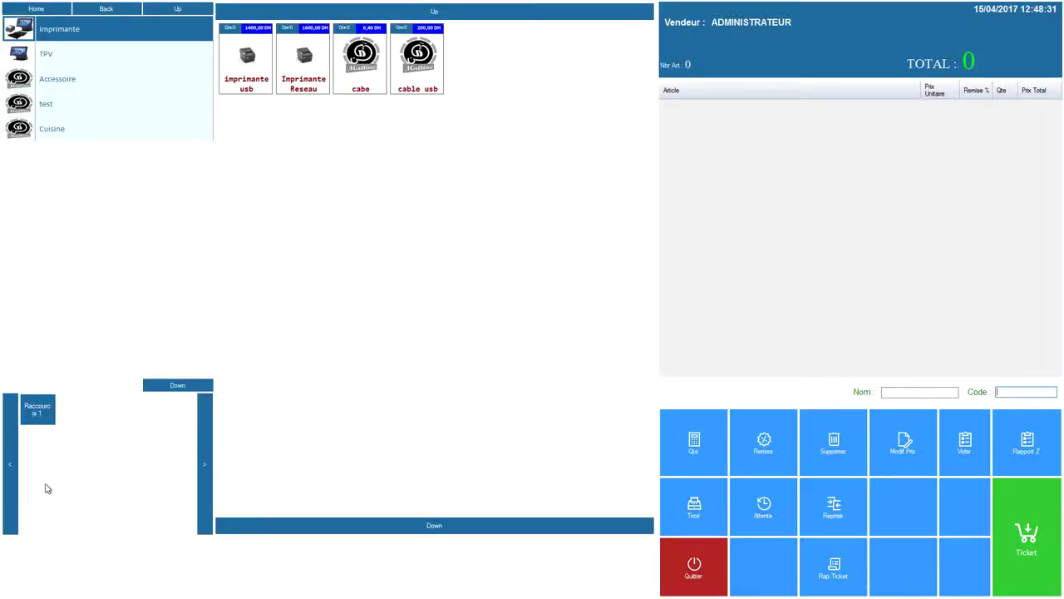
left_click(43, 418)
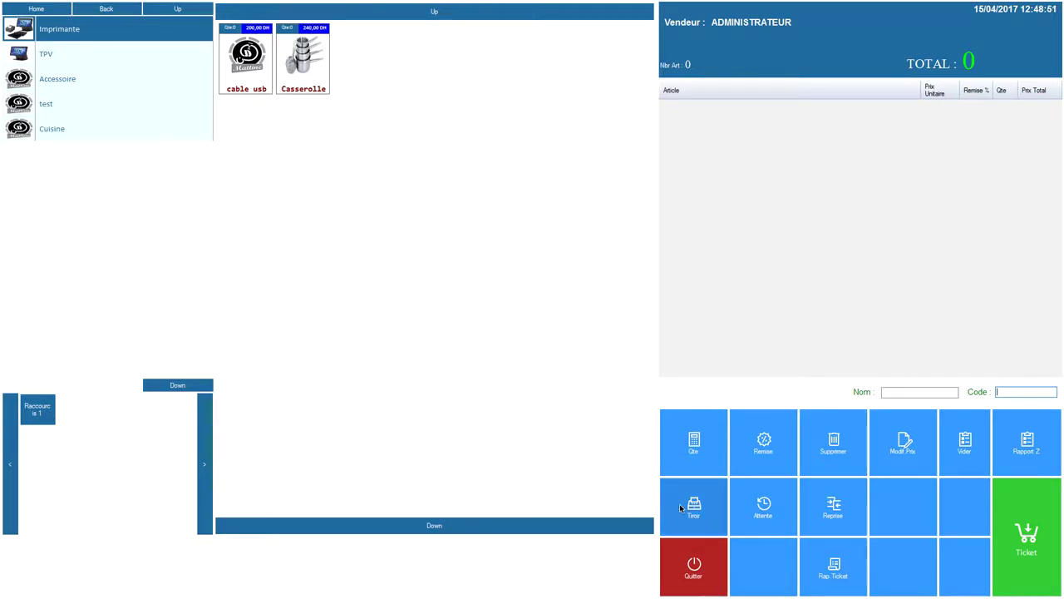
left_click(694, 565)
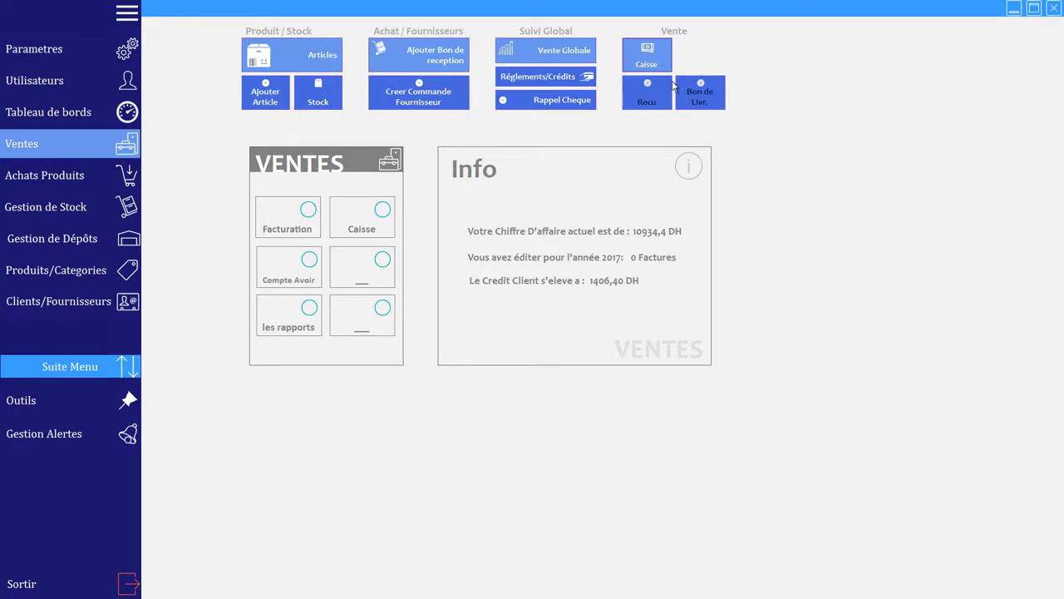
Step: Open the global sales list and review payments on the 12:43, 12:41, 920.00 and 350.00 tickets
left_click(559, 51)
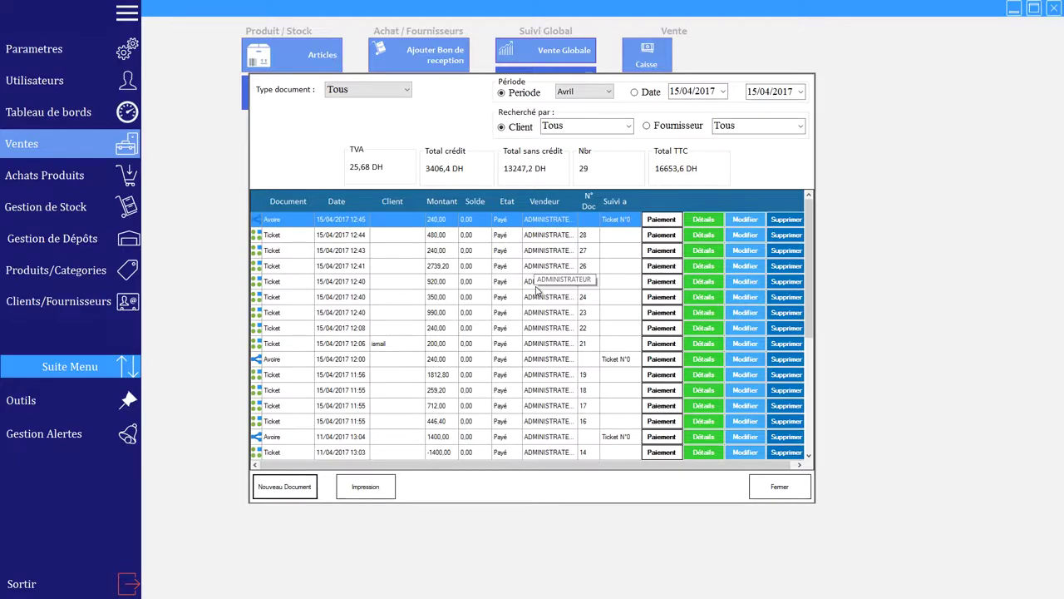
left_click(338, 252)
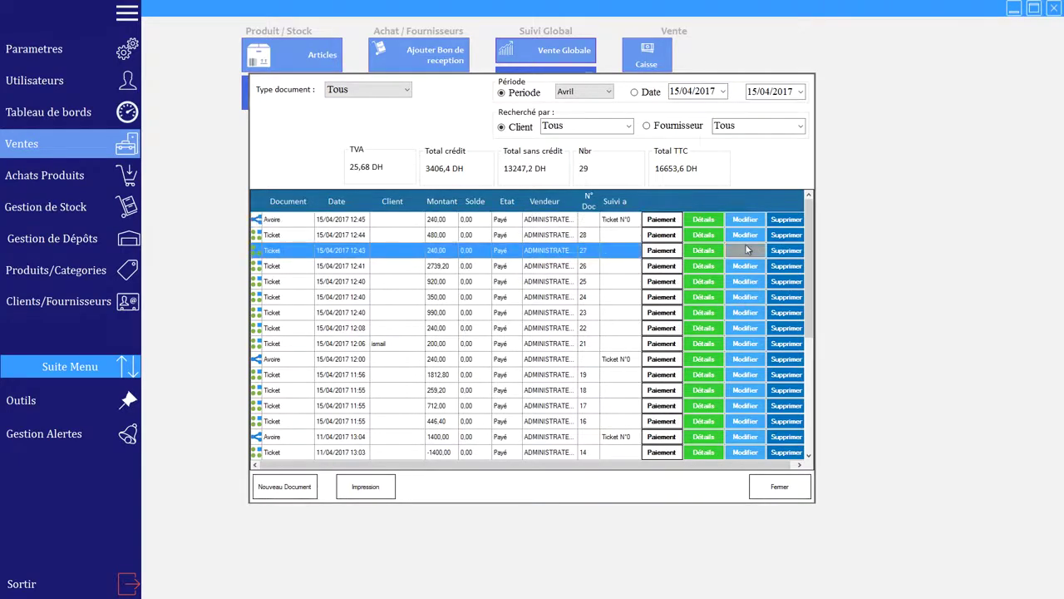
left_click(662, 250)
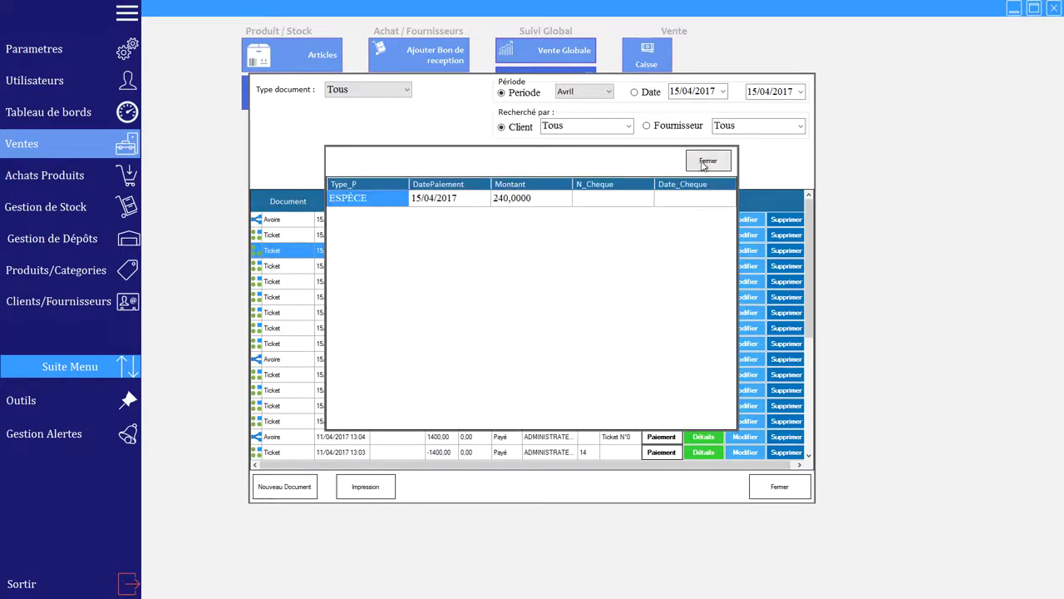
left_click(703, 164)
left_click(662, 265)
left_click(707, 161)
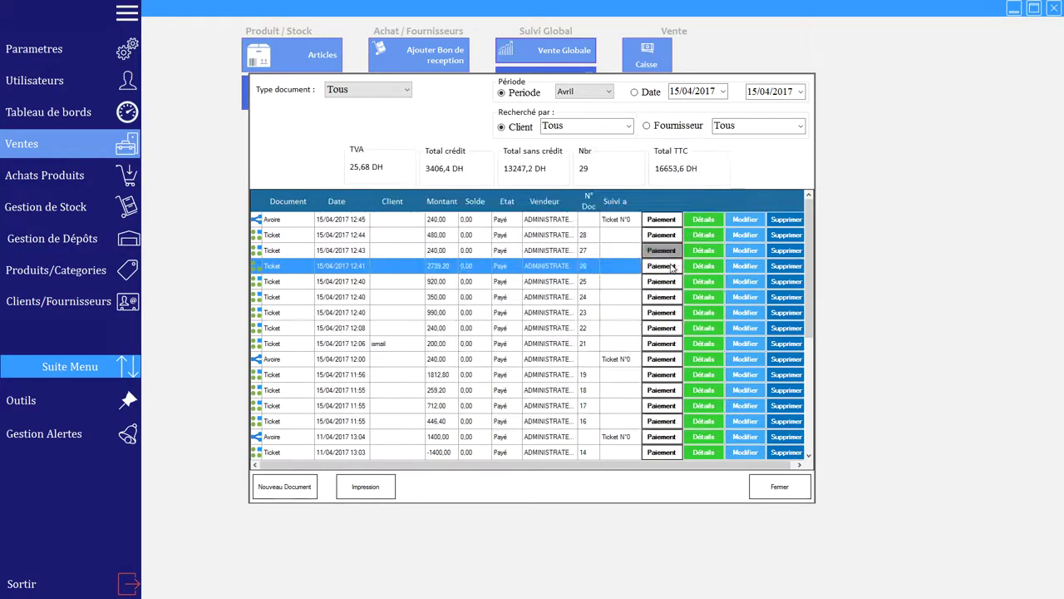
left_click(662, 281)
left_click(706, 160)
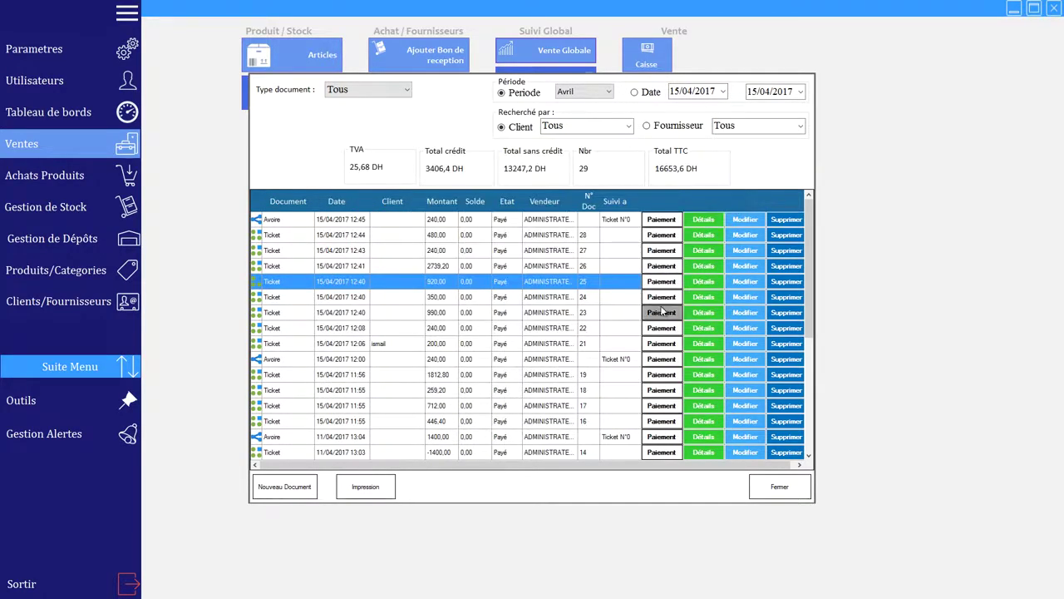
left_click(661, 298)
left_click(708, 160)
Step: Inspect the 990.00 ticket's payments: a cheque due 19/04/2017 and 490 in cash
left_click(662, 313)
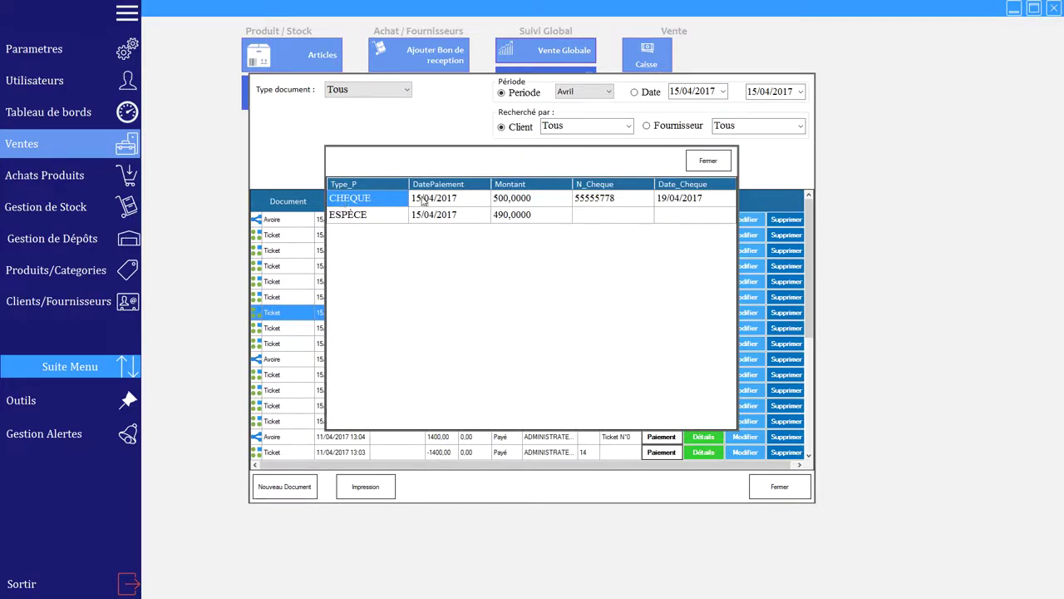
left_click(424, 201)
left_click(600, 200)
left_click(673, 200)
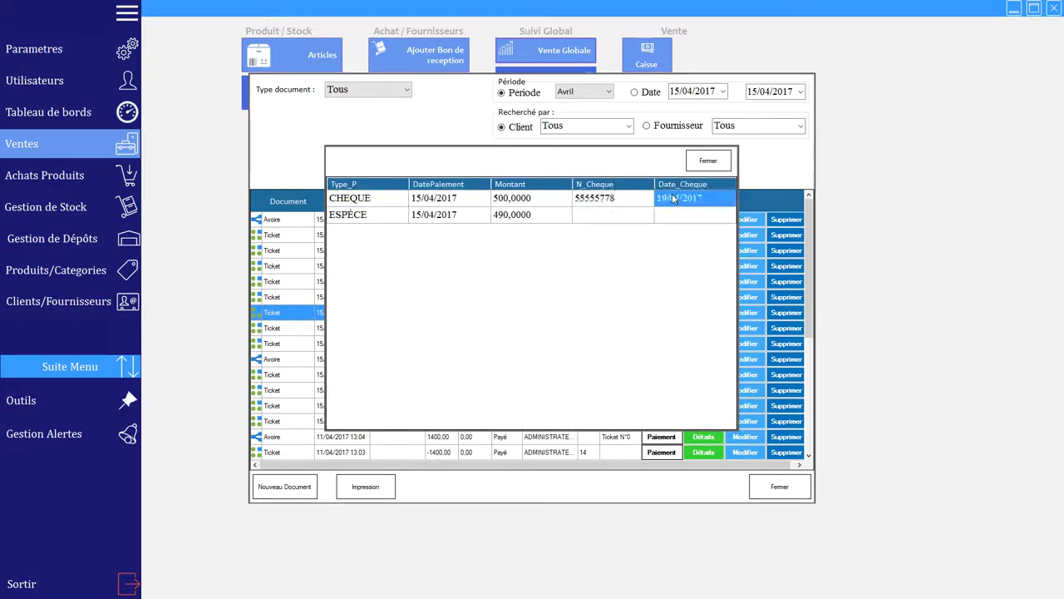
left_click(376, 221)
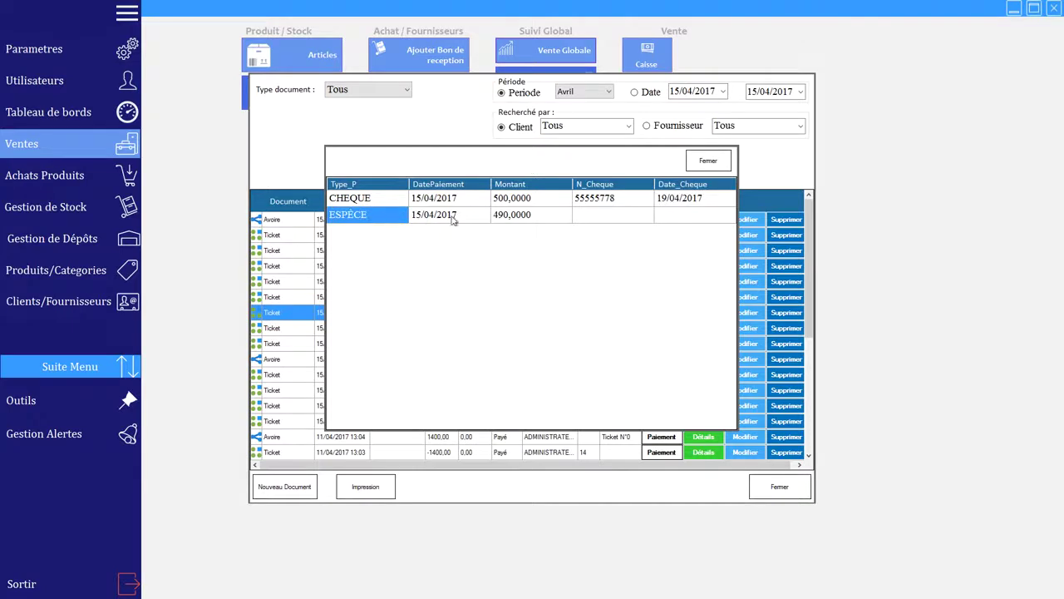
left_click(522, 216)
left_click(709, 160)
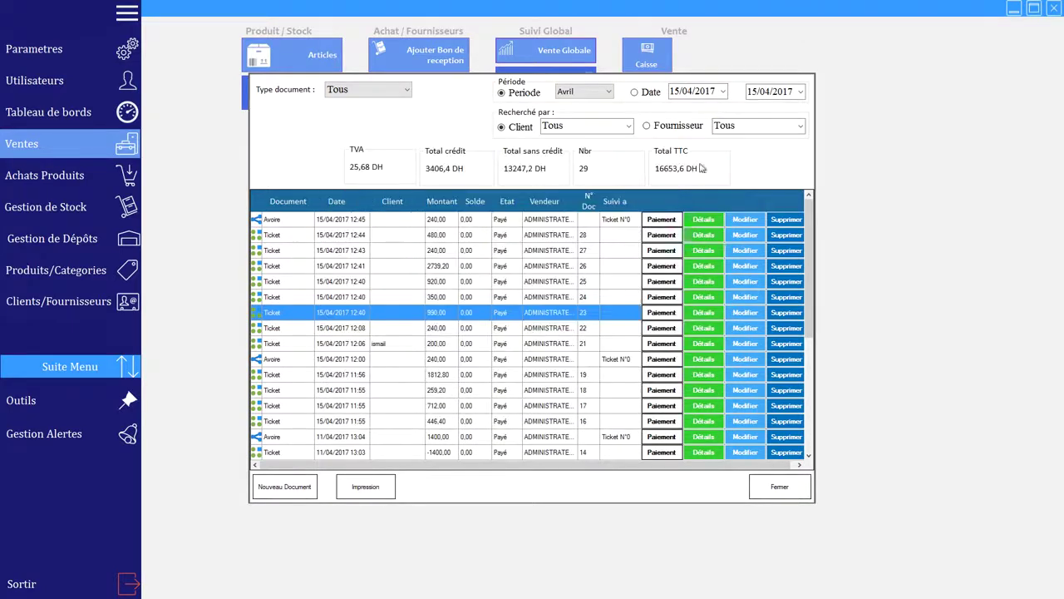
Step: View ticket 23's sold items, then filter the list to documents dated 15/04/2017
left_click(701, 314)
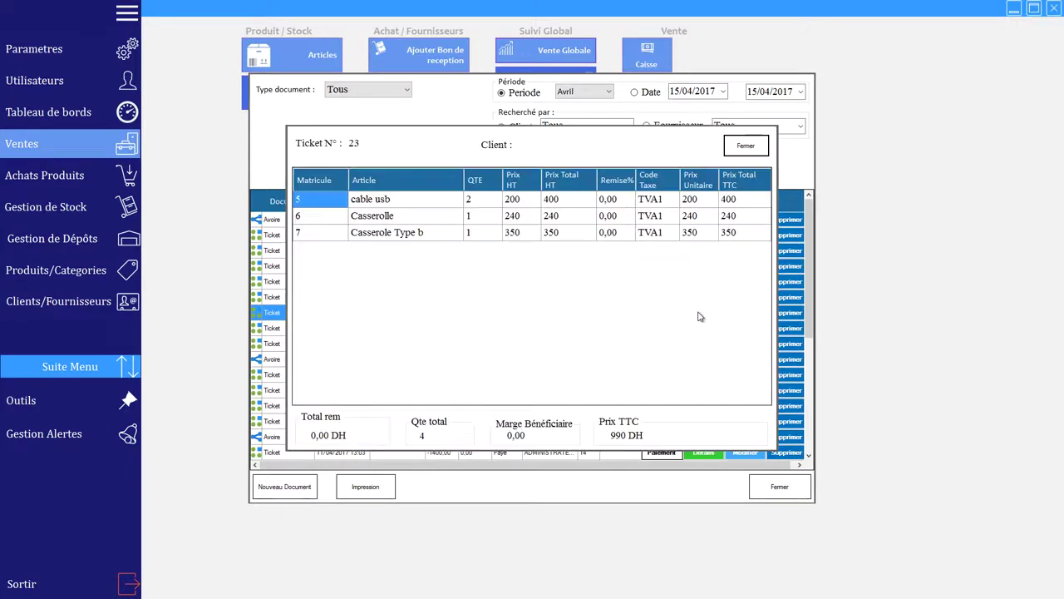
left_click(746, 147)
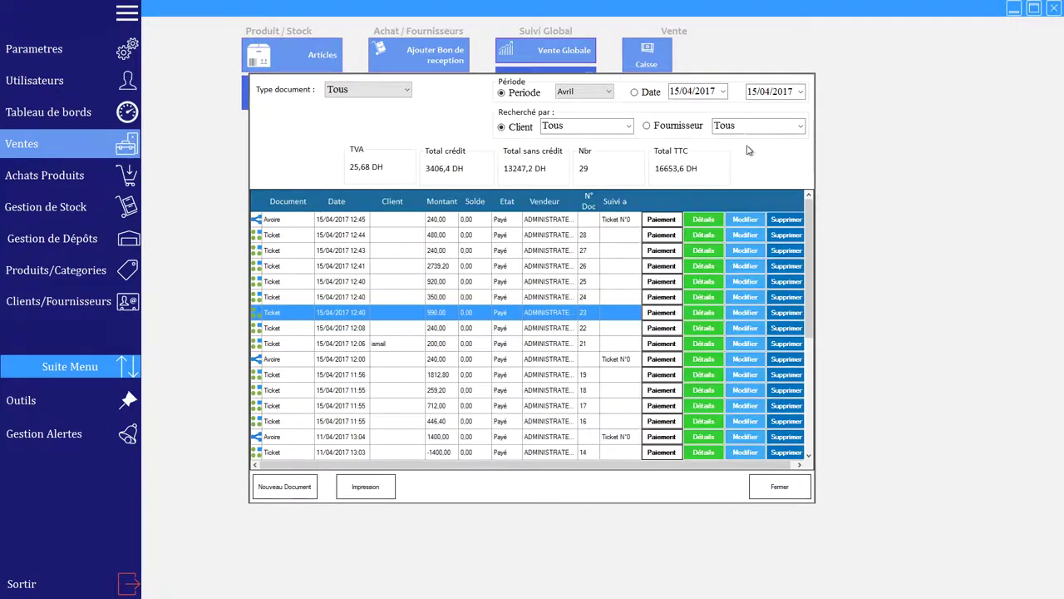
left_click(522, 93)
left_click(653, 92)
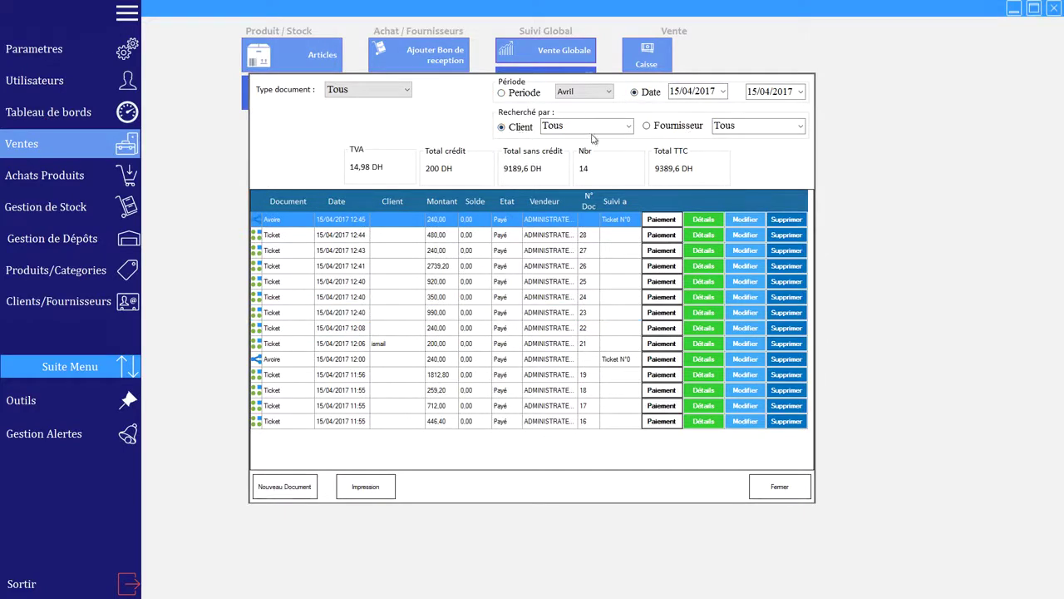
Step: Filter the sales list to tickets and search document number 1112, then 28
left_click(409, 97)
left_click(382, 113)
double_click(374, 121)
type("11")
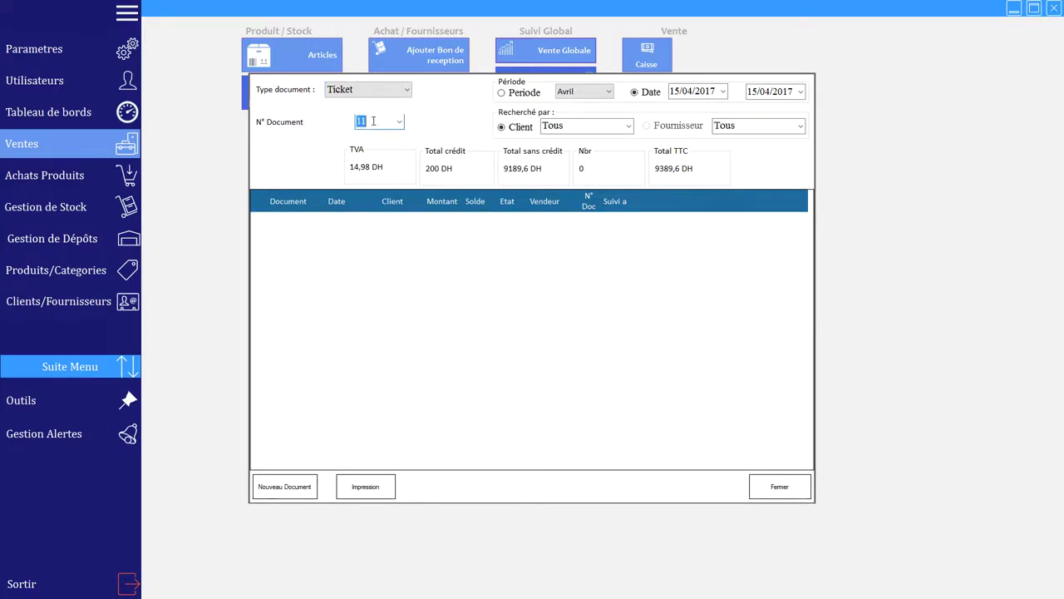
type("12")
left_click(412, 90)
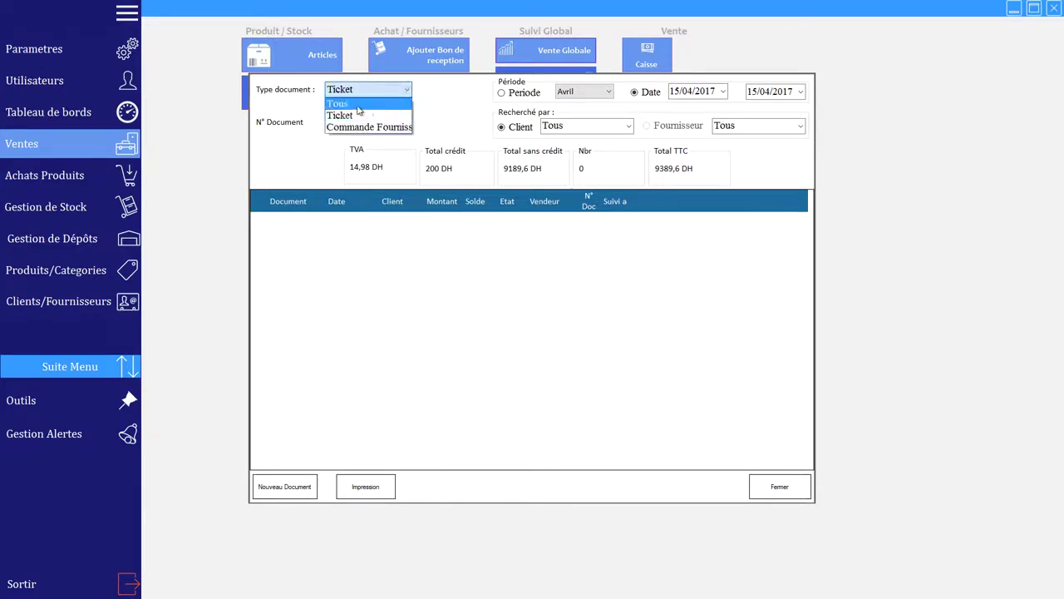
left_click(357, 108)
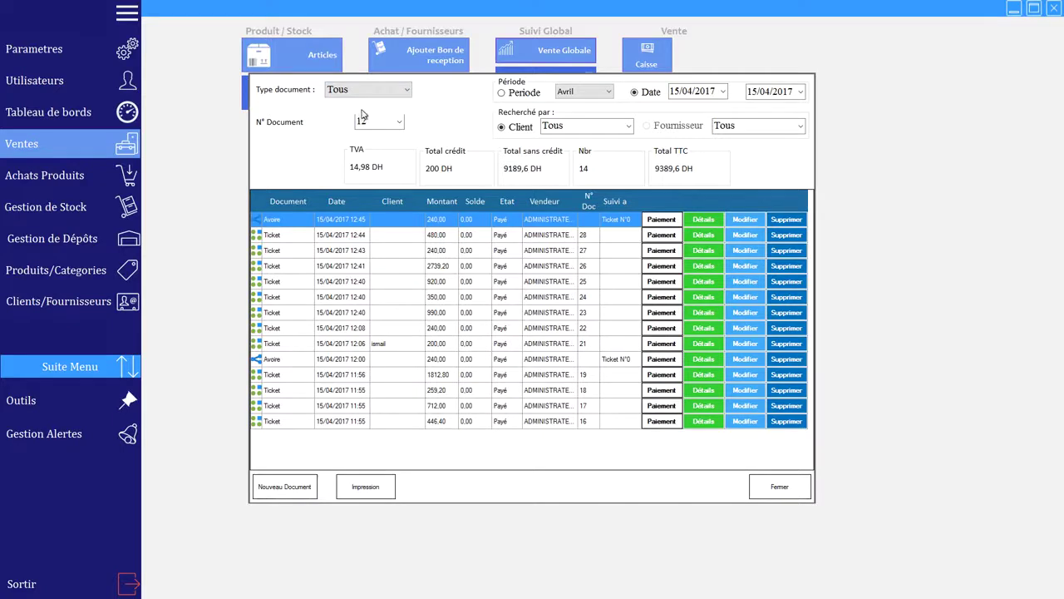
double_click(363, 121)
type("28")
Step: Confirm ticket 28 was paid 480 in cash, then close the sales document list
double_click(366, 122)
left_click(367, 89)
left_click(369, 114)
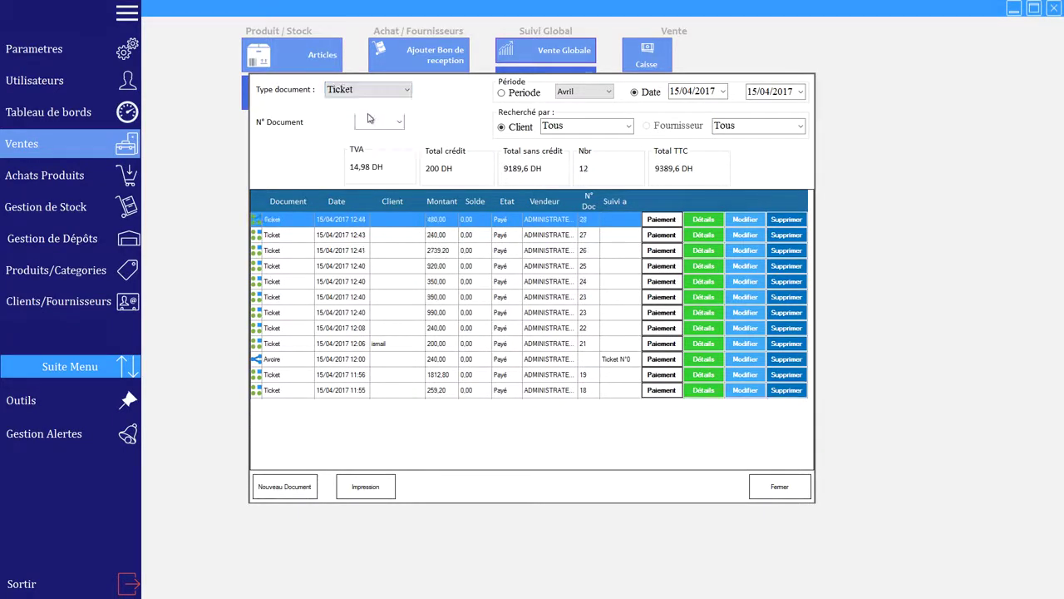
double_click(371, 122)
type("28")
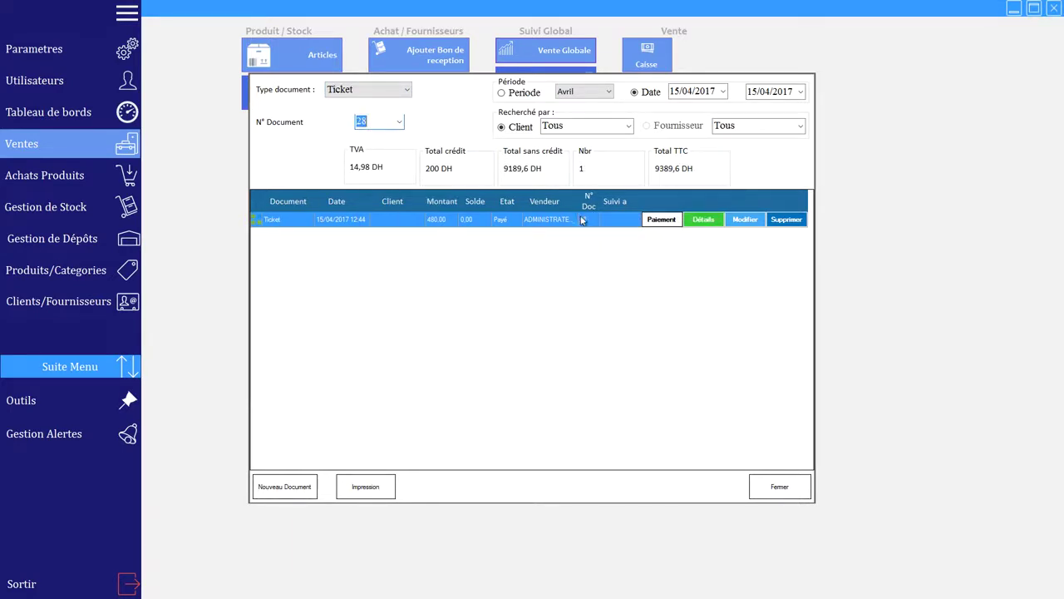
left_click(670, 224)
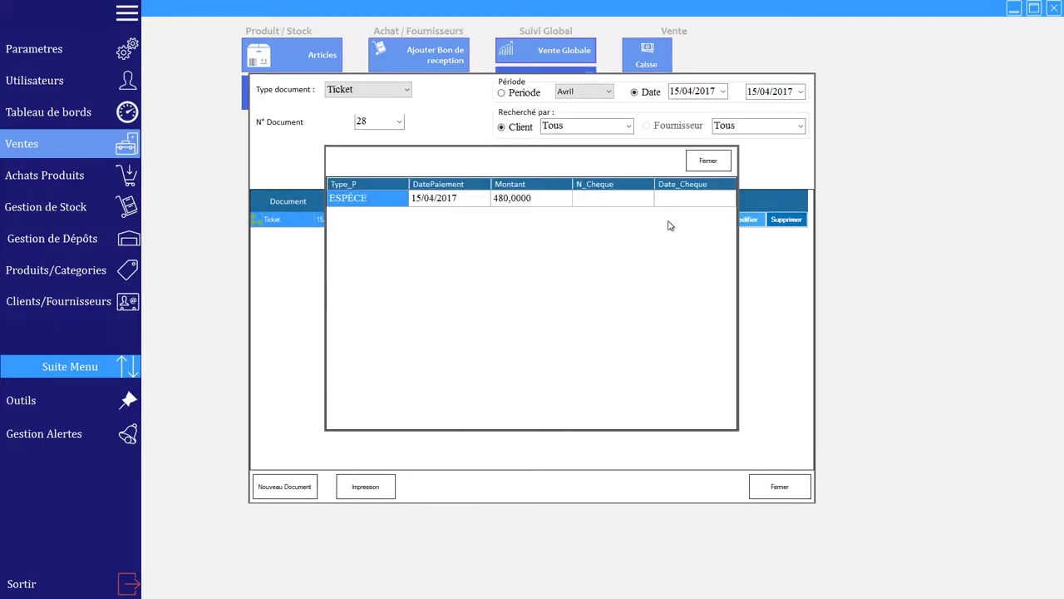
left_click(703, 161)
left_click(780, 488)
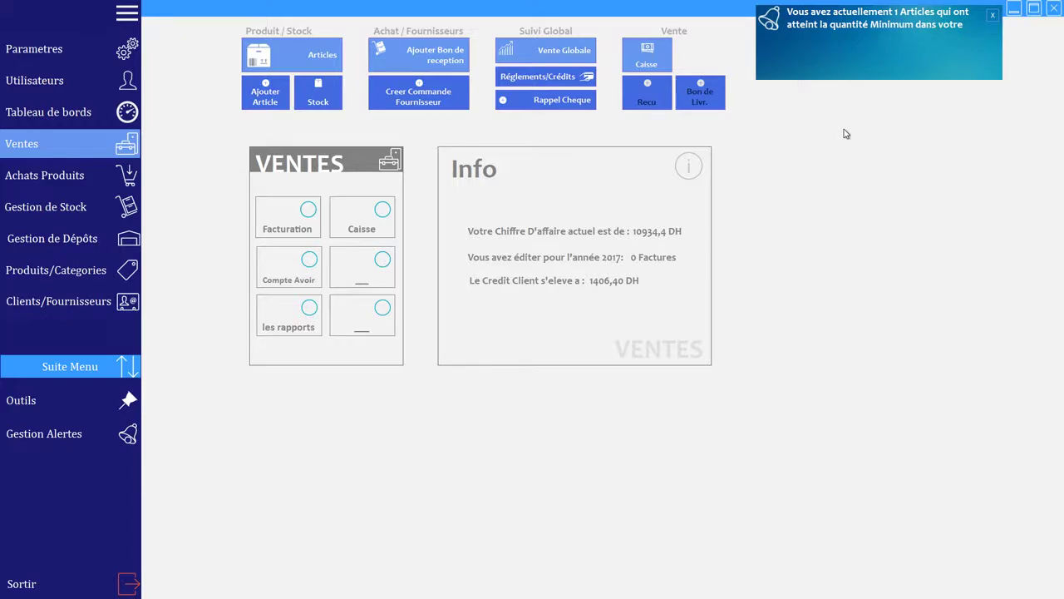
Step: Review the minimum-stock list showing cabe at 8 units against a minimum of 18, then close it
left_click(881, 27)
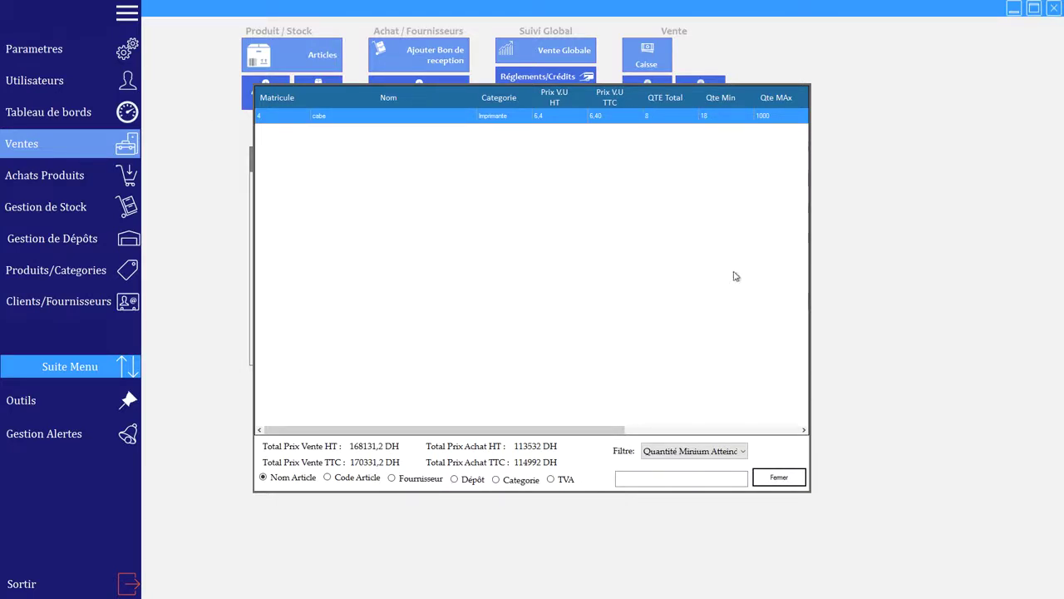
left_click(793, 478)
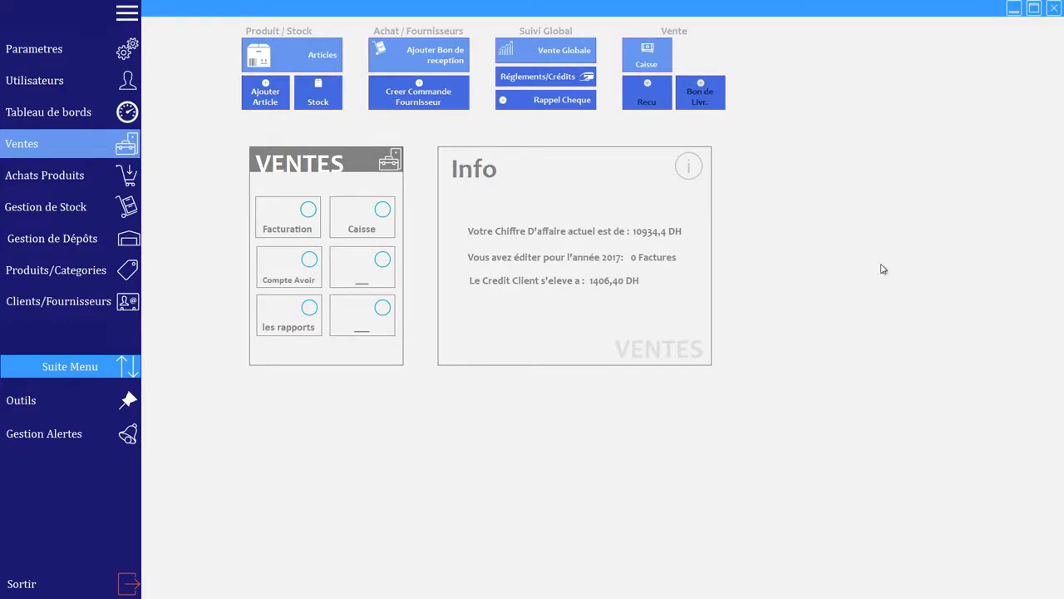
Step: Record a 2000 DH cash payment on the second client's account from Clients Crédit Solde
left_click(38, 300)
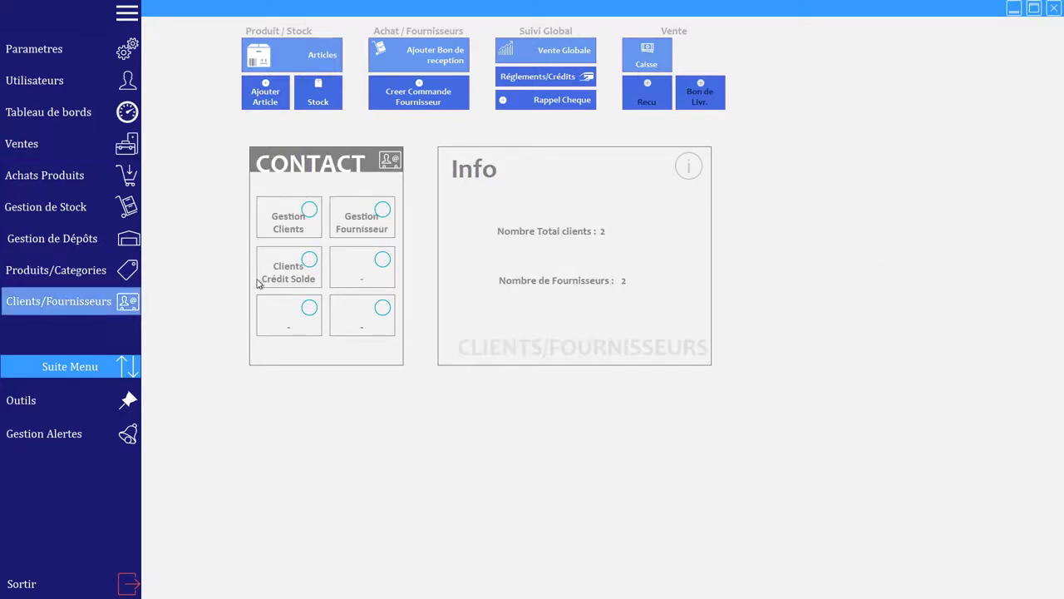
left_click(278, 272)
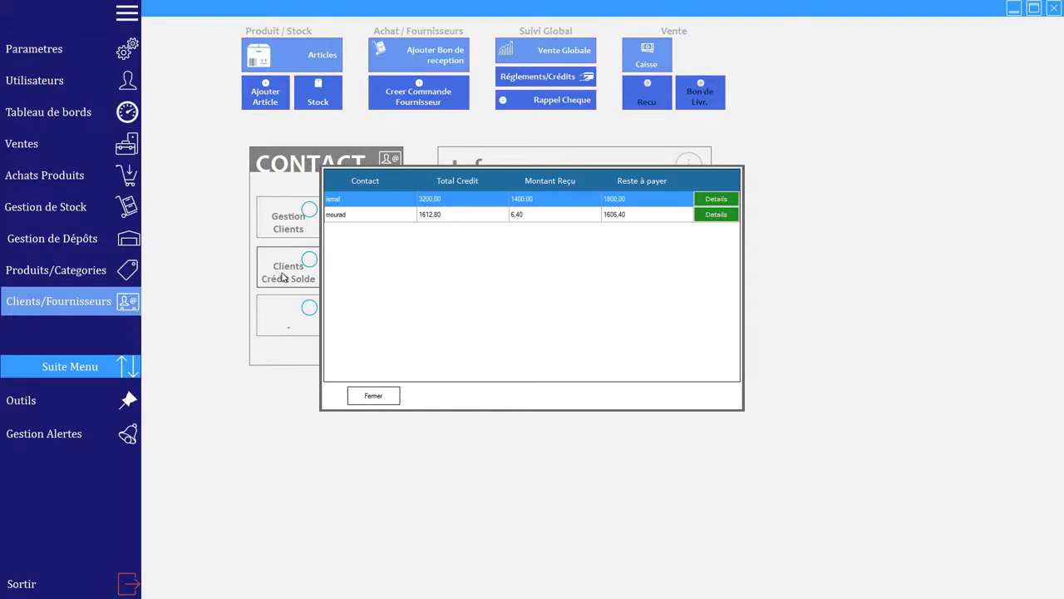
left_click(362, 217)
left_click(717, 214)
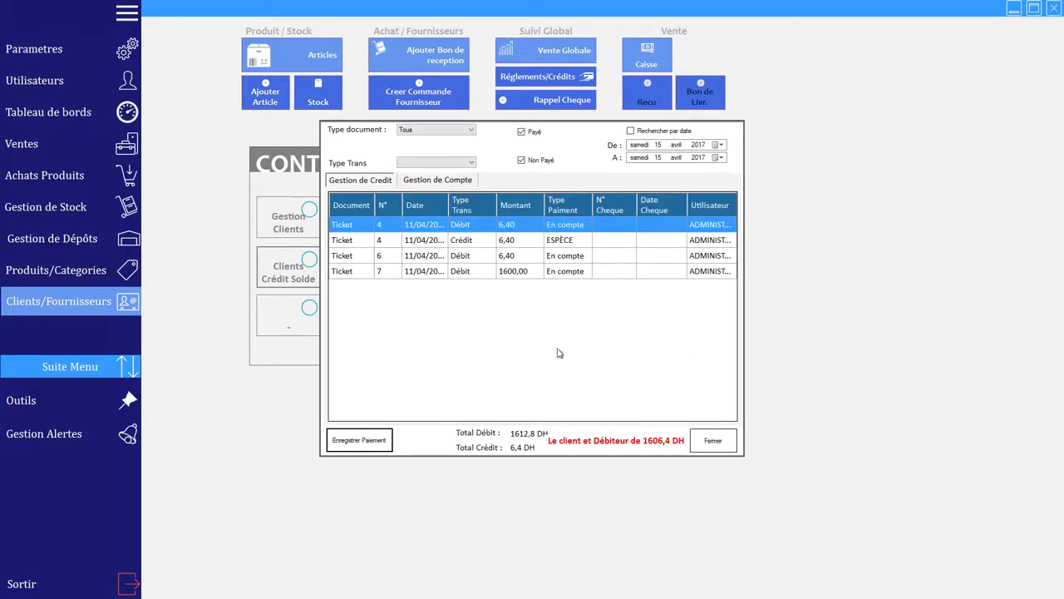
left_click(455, 182)
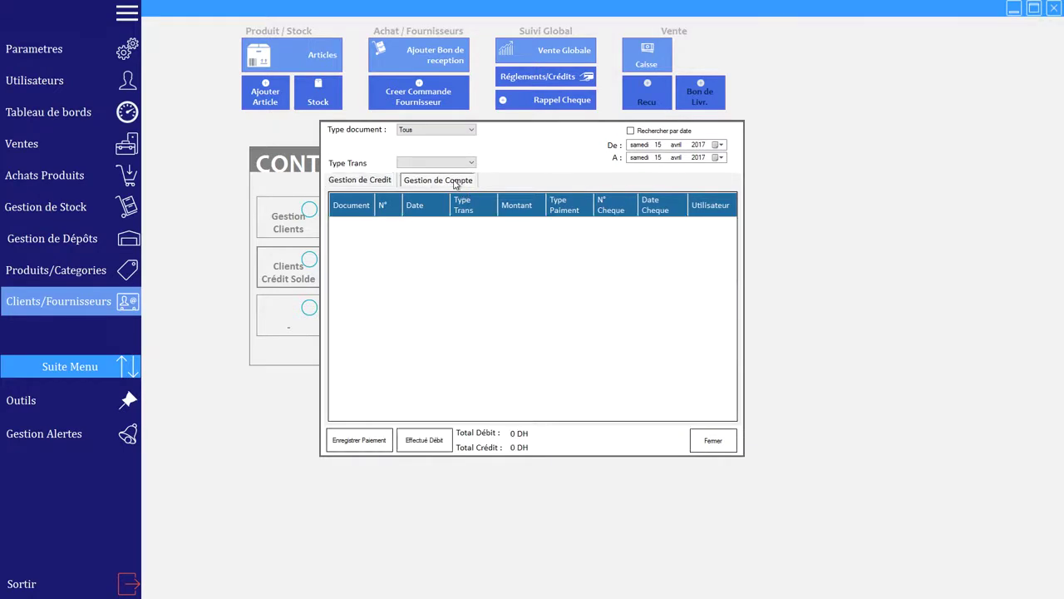
left_click(359, 441)
type("2000")
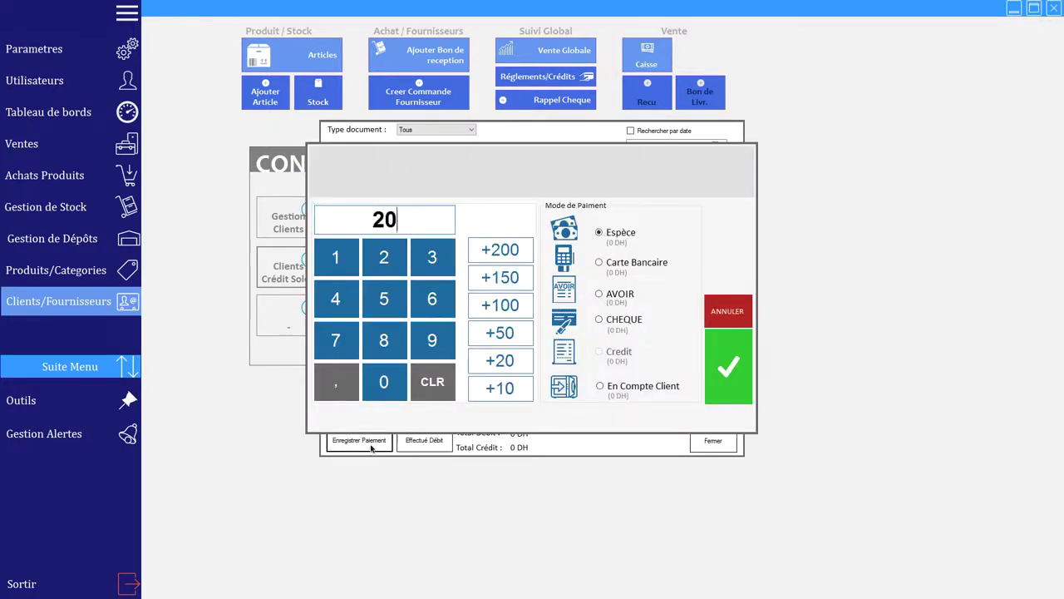
left_click(721, 387)
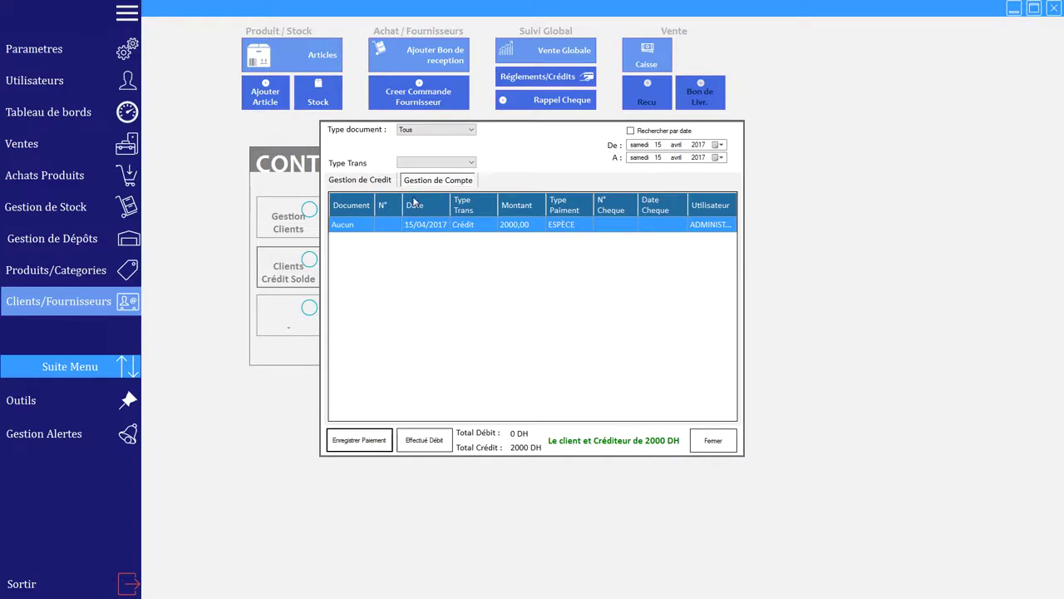
left_click(708, 441)
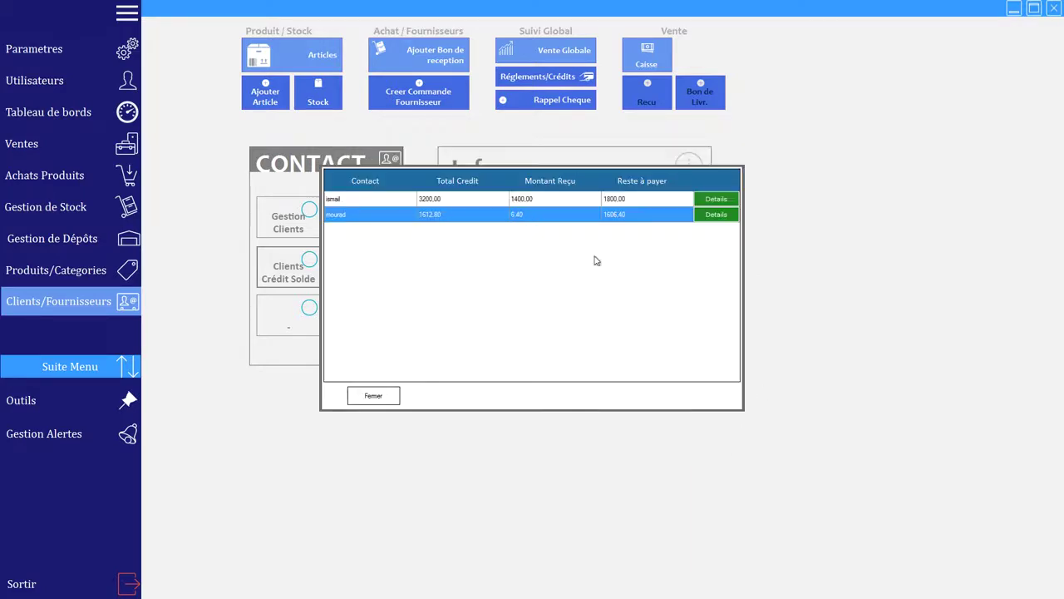
left_click(373, 397)
Step: Ring up two Casserolle and charge the 480 DH ticket to the second client's account
left_click(640, 67)
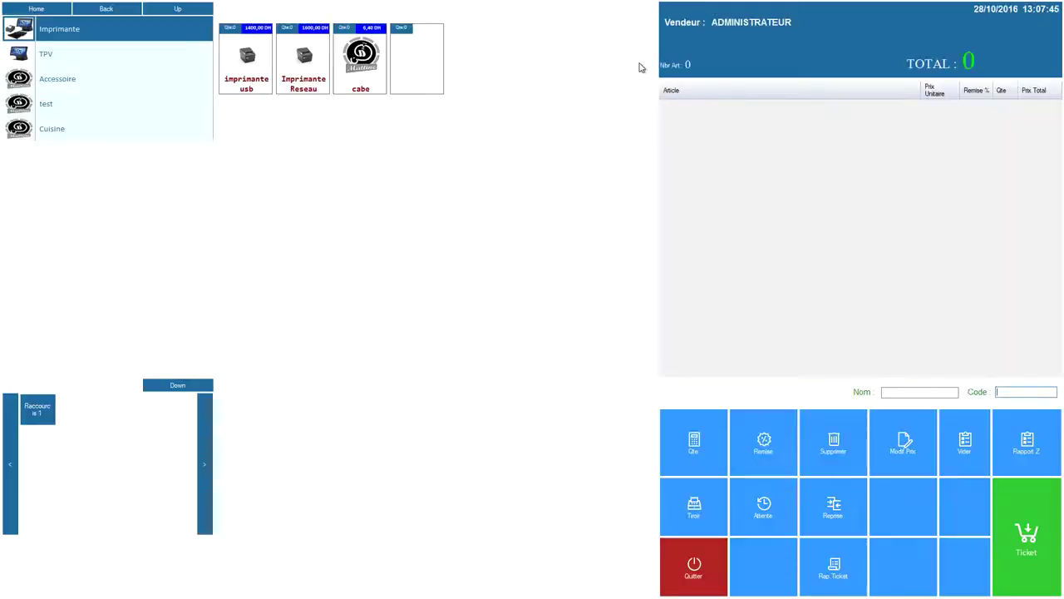
type("0")
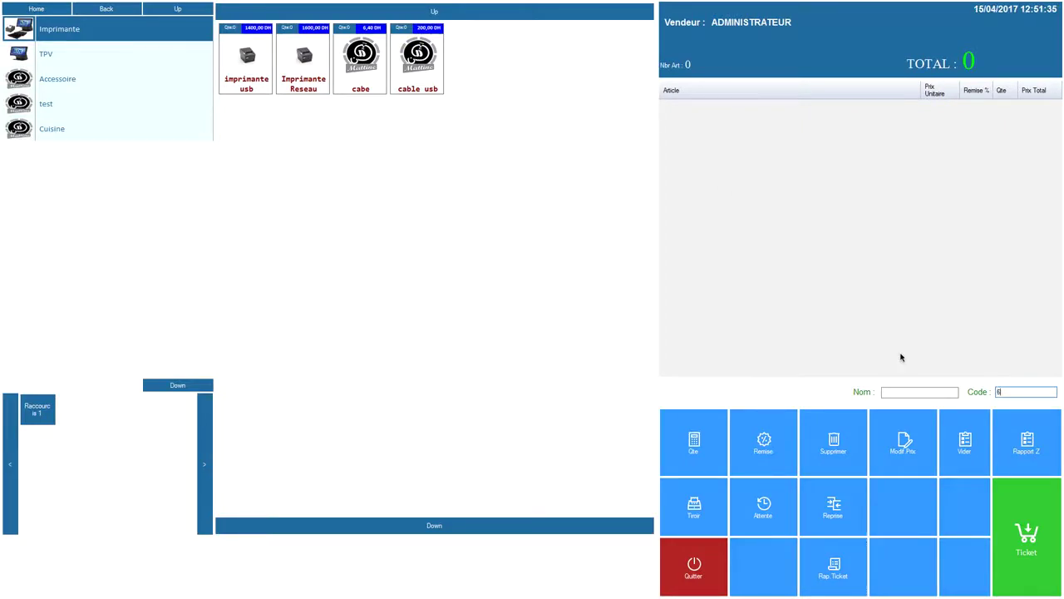
key("Return")
left_click(1016, 529)
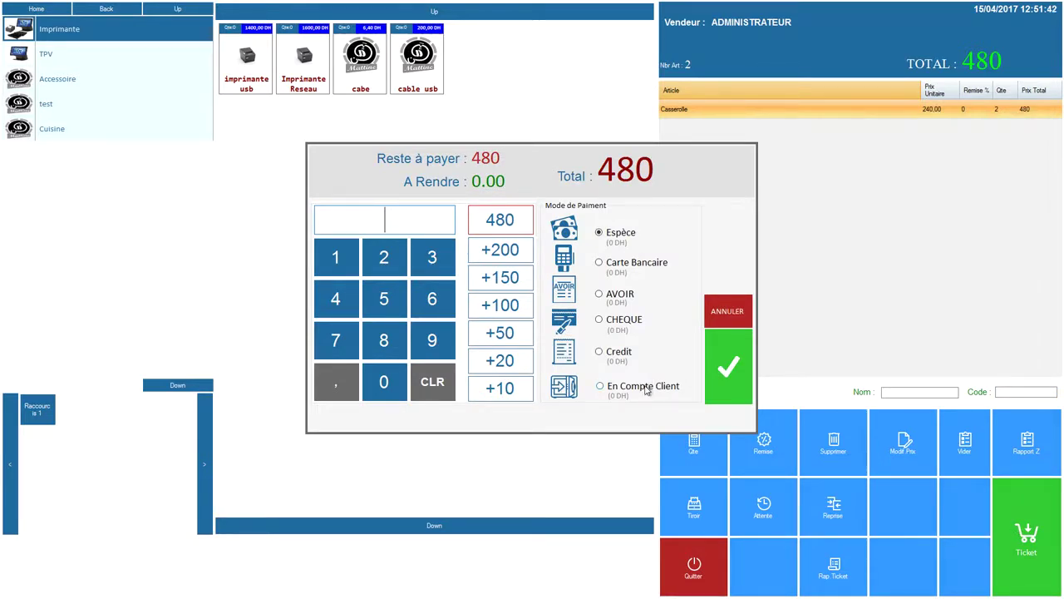
left_click(499, 219)
left_click(648, 387)
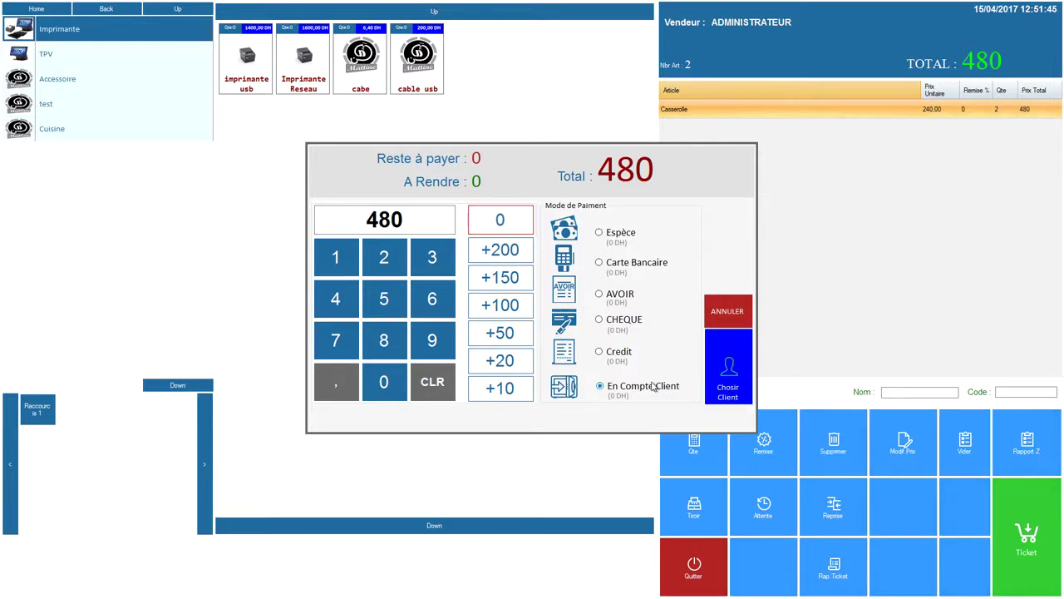
left_click(740, 384)
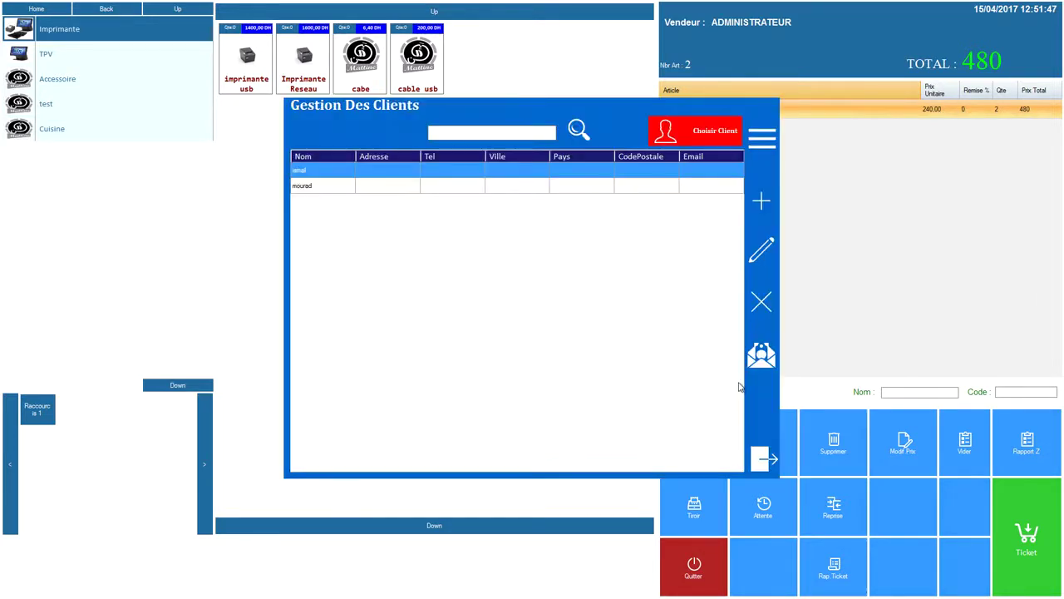
left_click(321, 186)
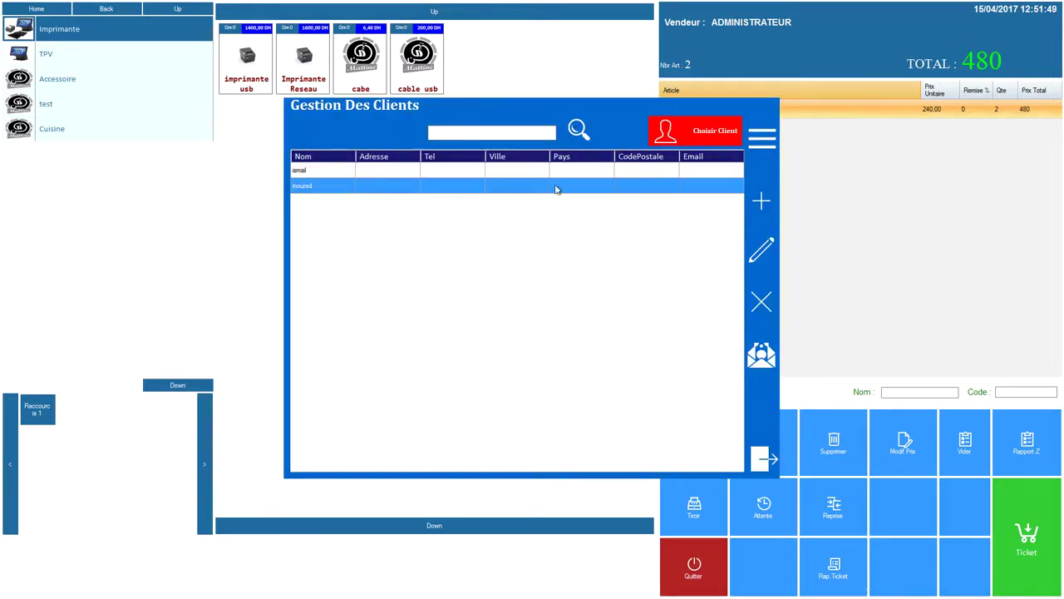
left_click(698, 137)
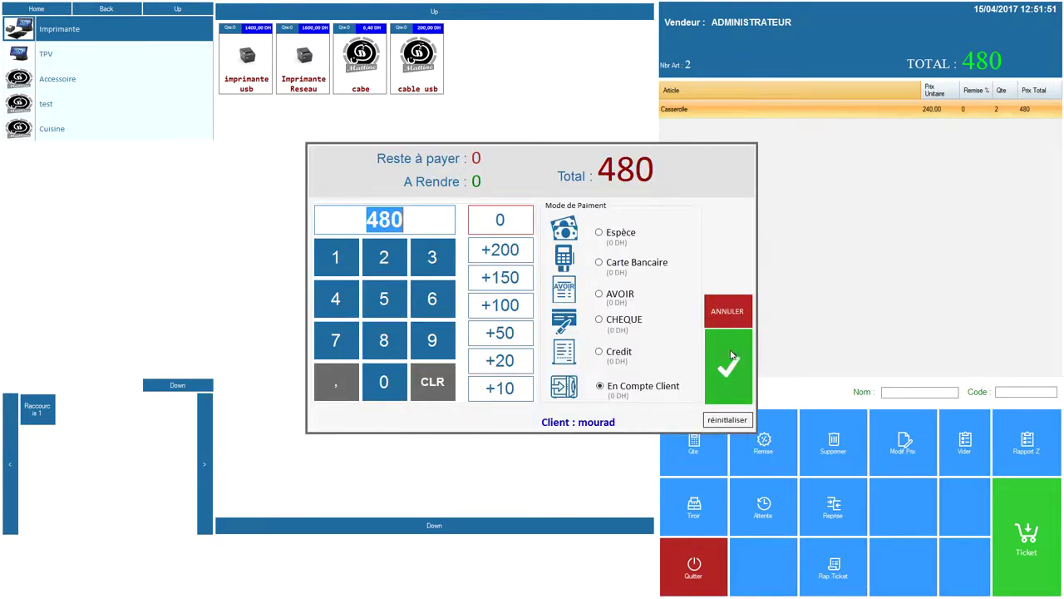
left_click(730, 357)
left_click(671, 574)
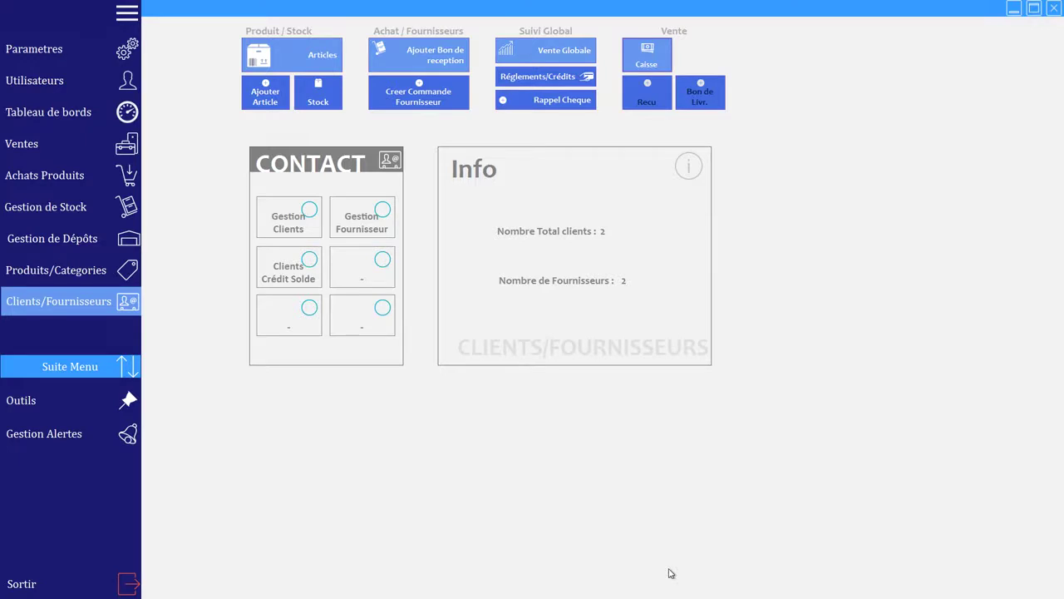
left_click(307, 268)
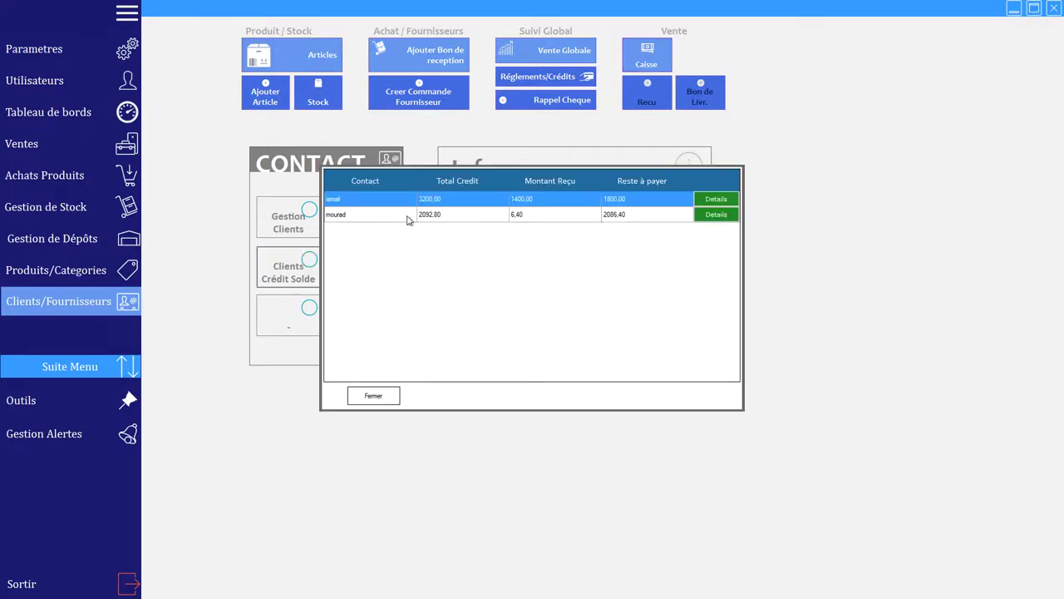
left_click(466, 218)
left_click(716, 214)
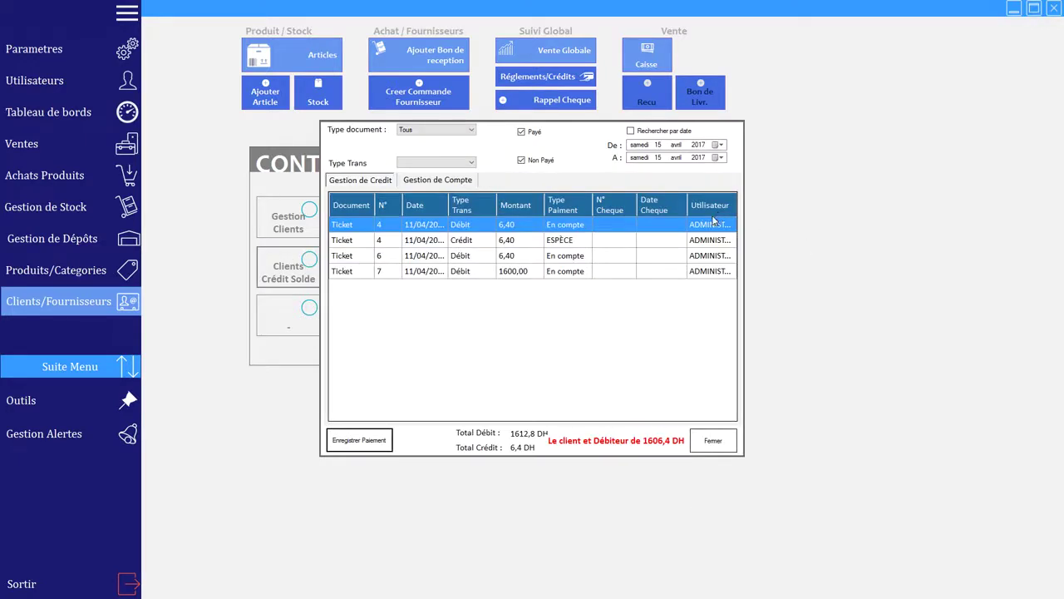
left_click(446, 184)
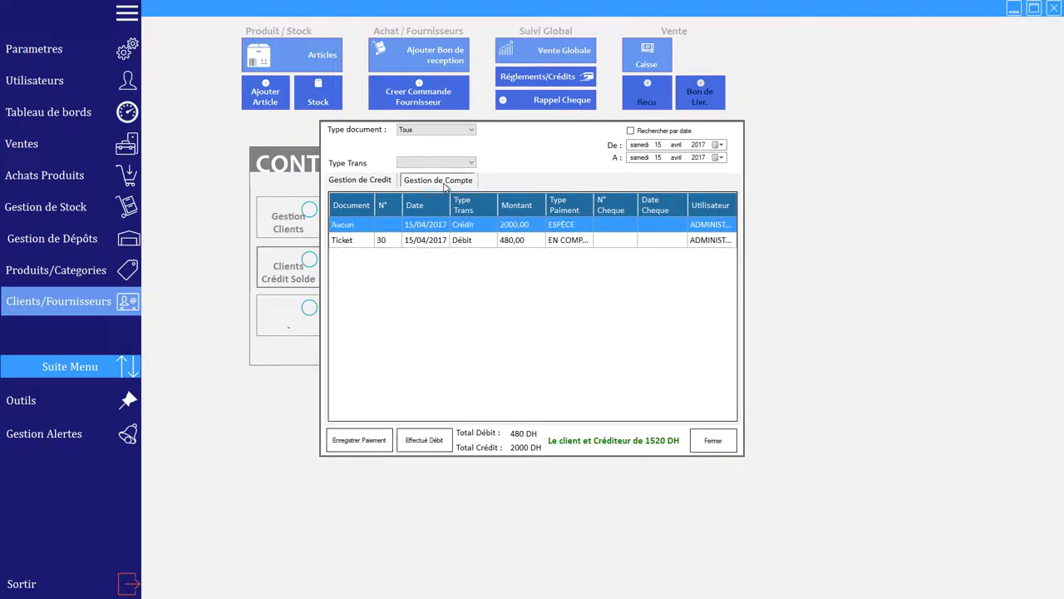
left_click(516, 241)
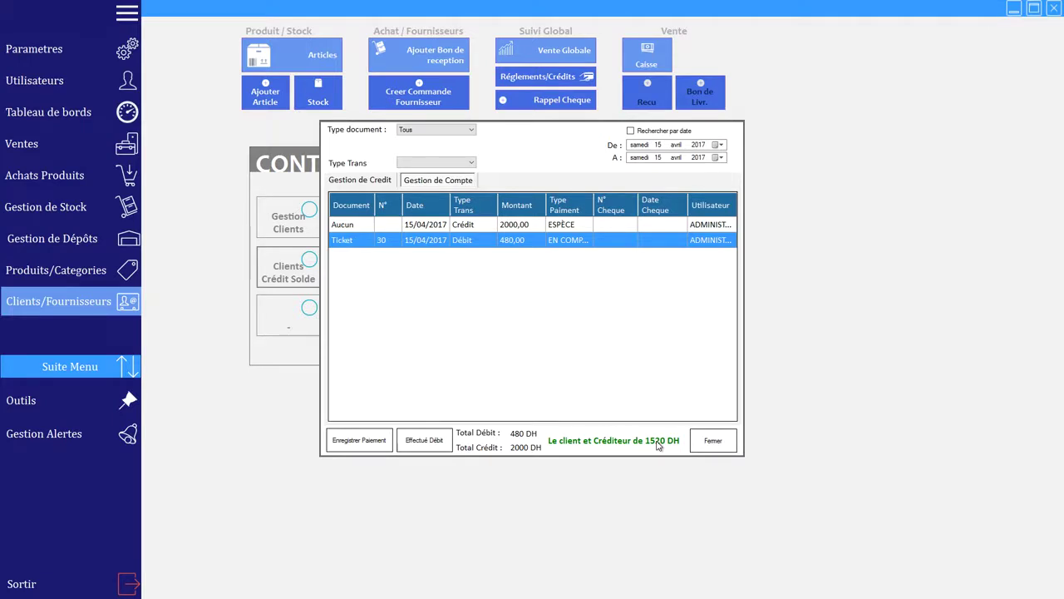
left_click(359, 181)
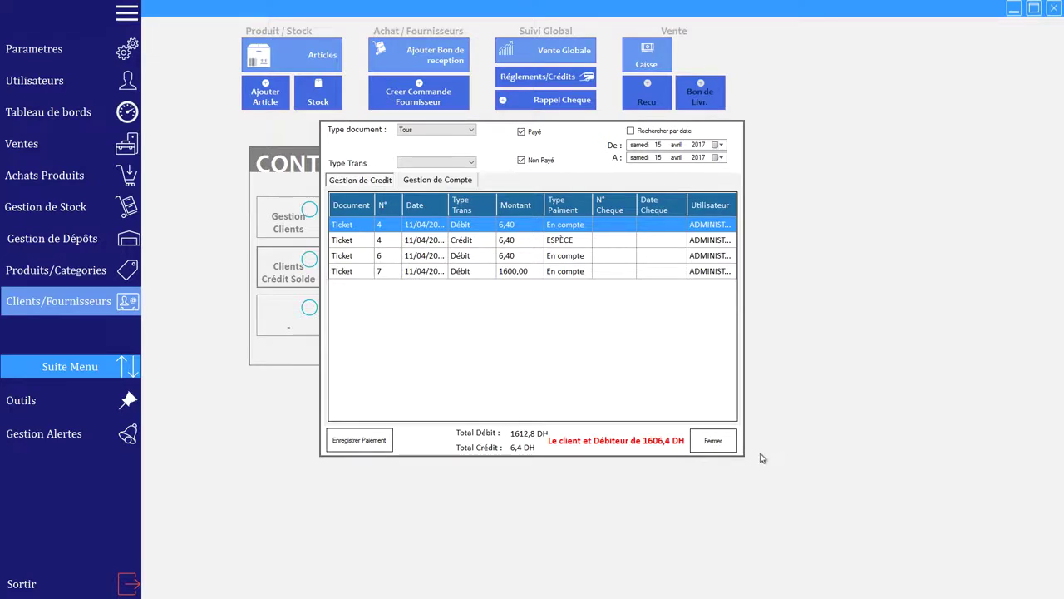
left_click(713, 443)
left_click(398, 396)
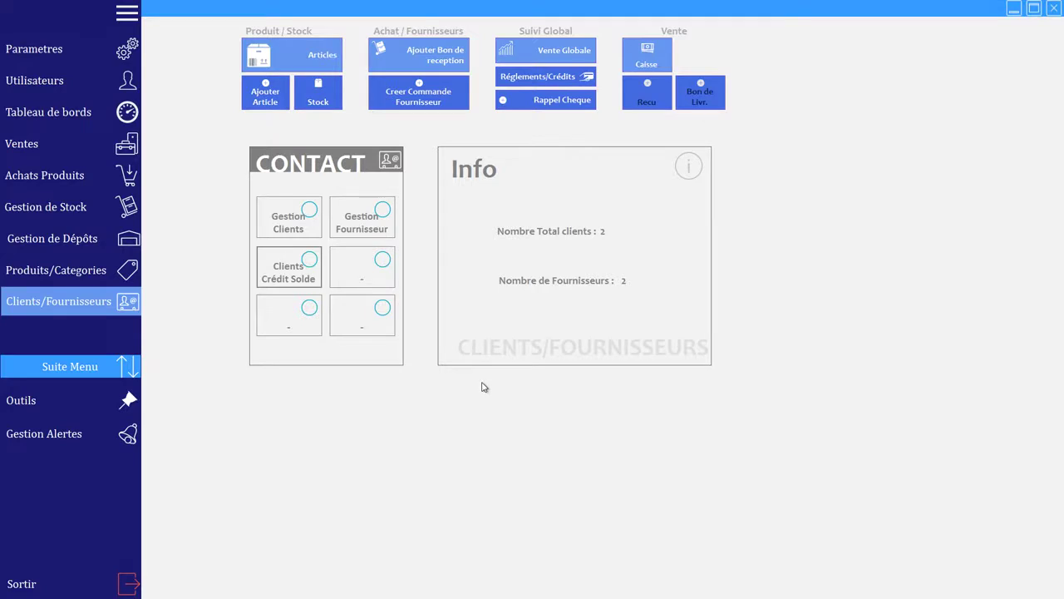
left_click(26, 121)
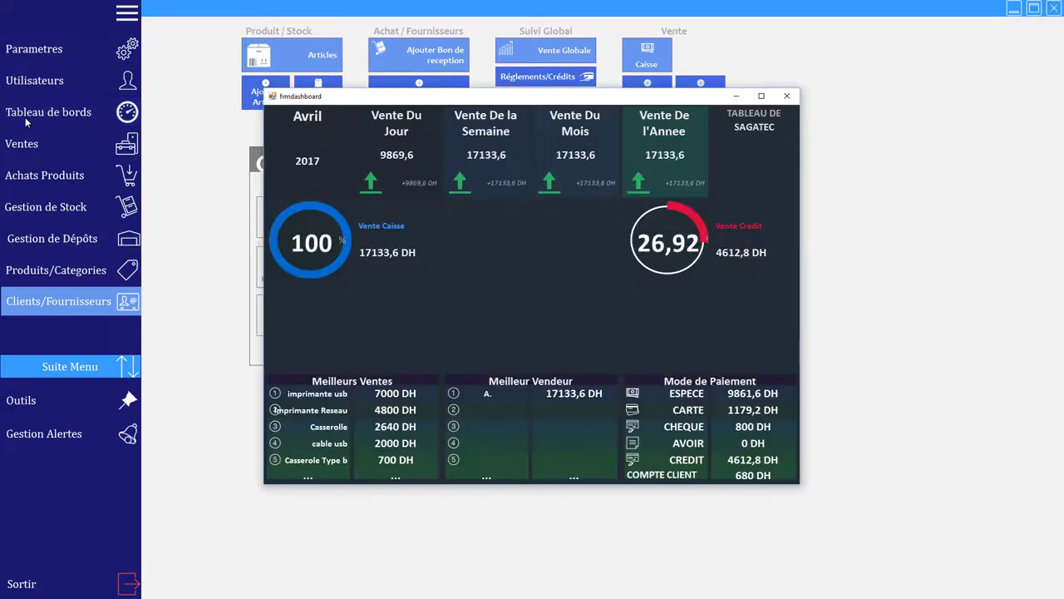
double_click(760, 91)
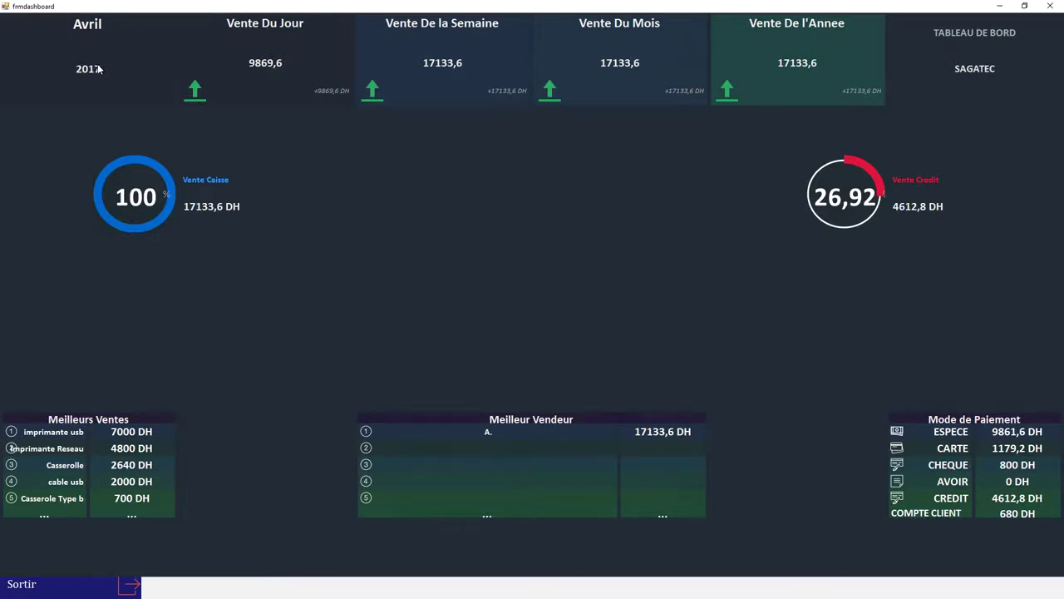
left_click(1053, 7)
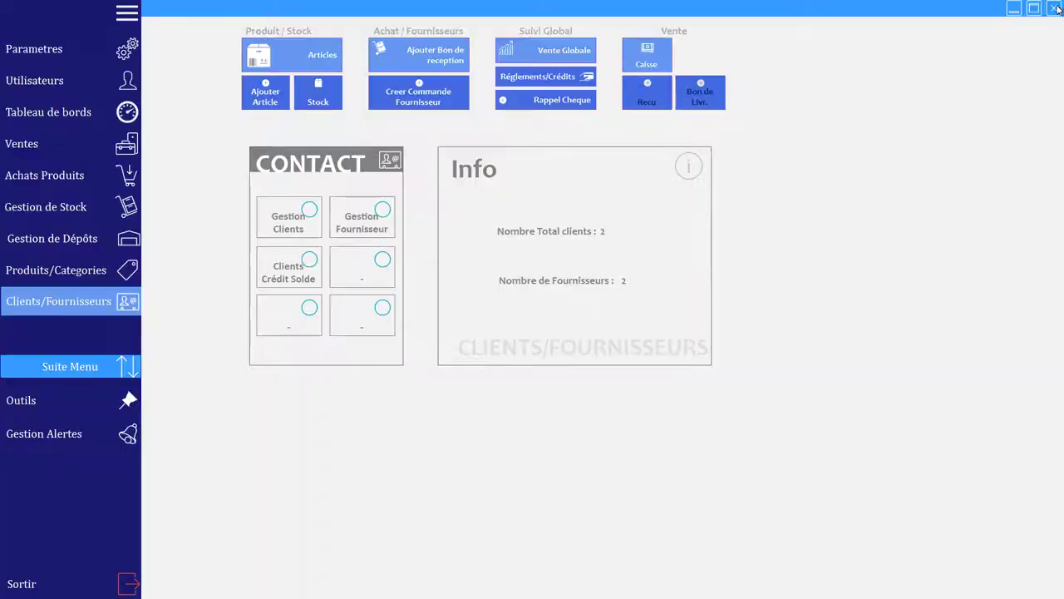
Step: Browse the sales, purchases, stock (104734 DH) and depot overviews, then Produits/Categories
left_click(78, 144)
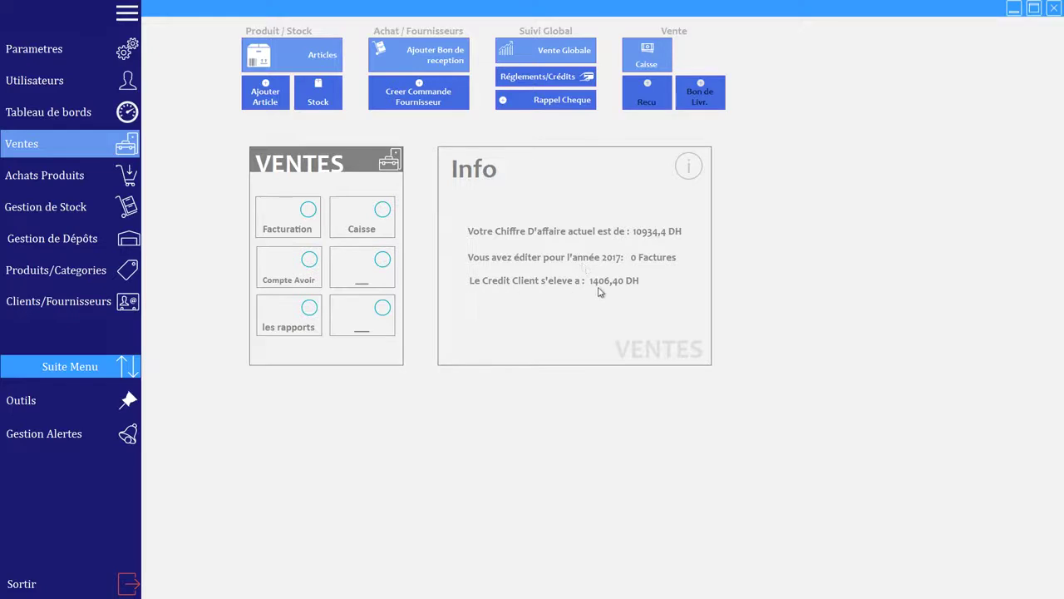
key("Down")
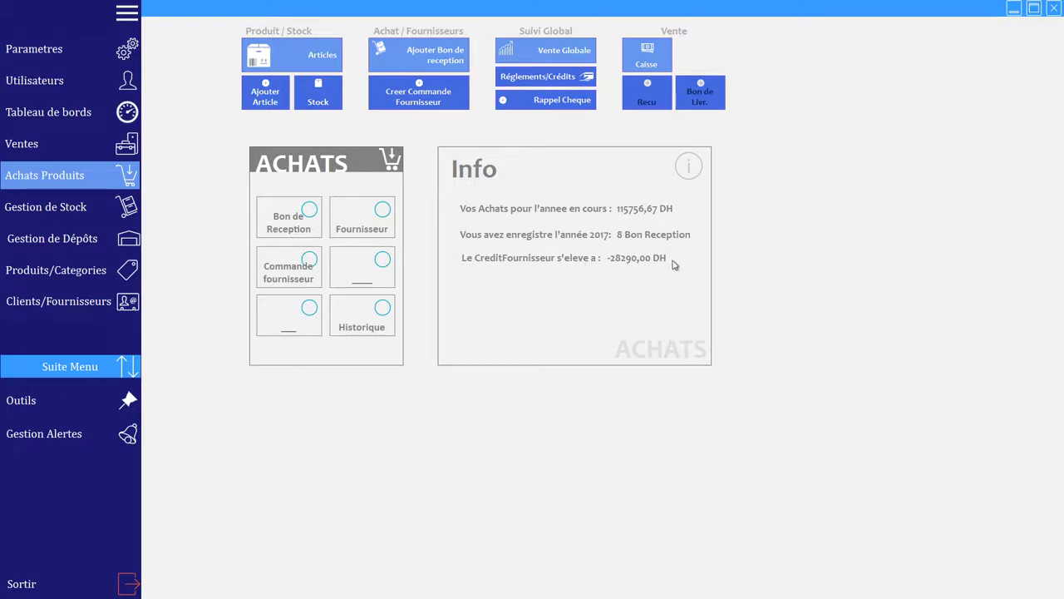
left_click(72, 214)
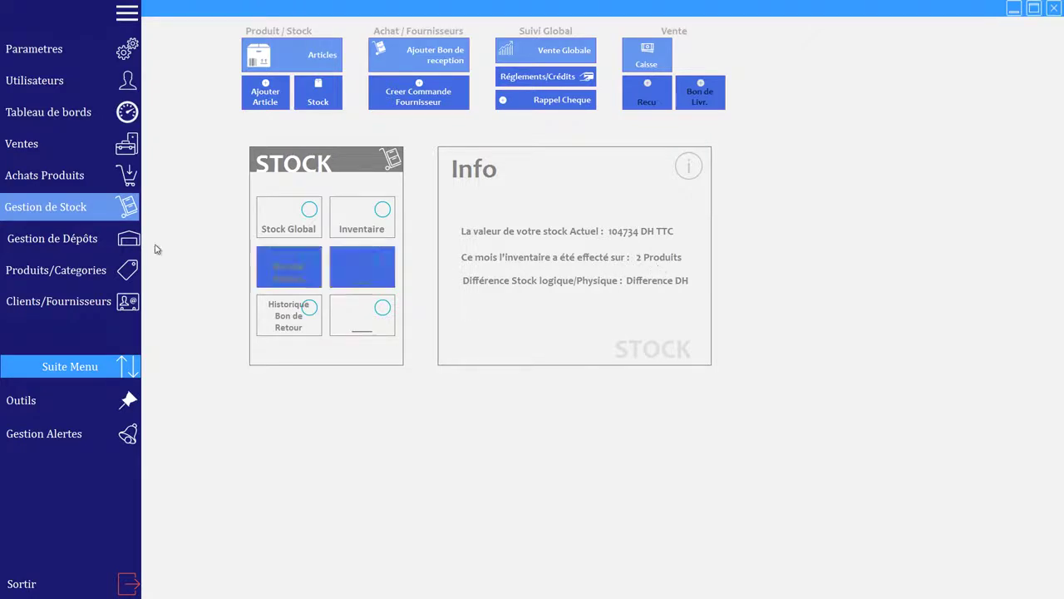
left_click(81, 241)
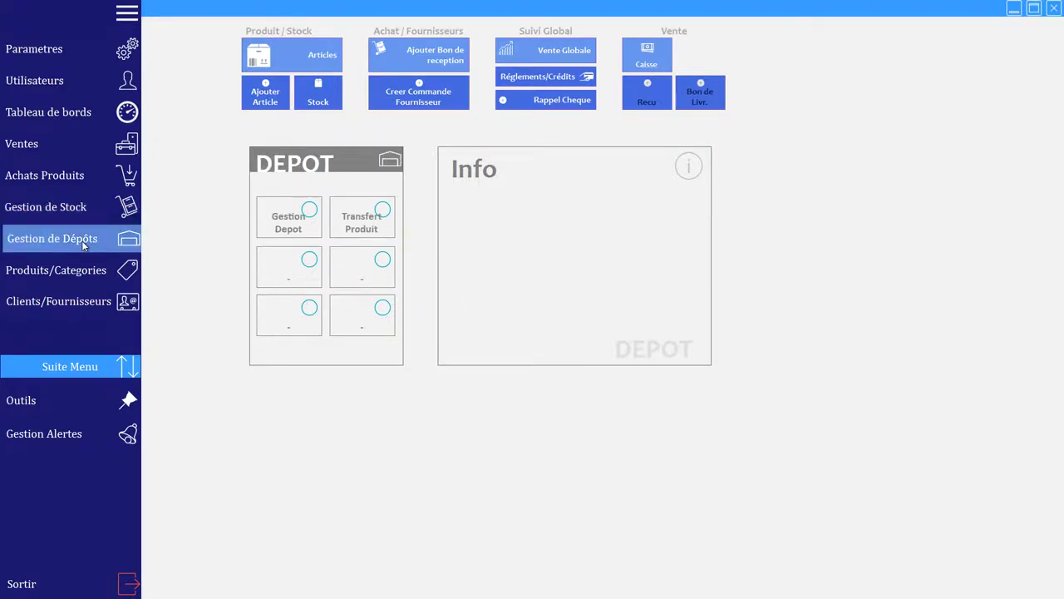
left_click(346, 227)
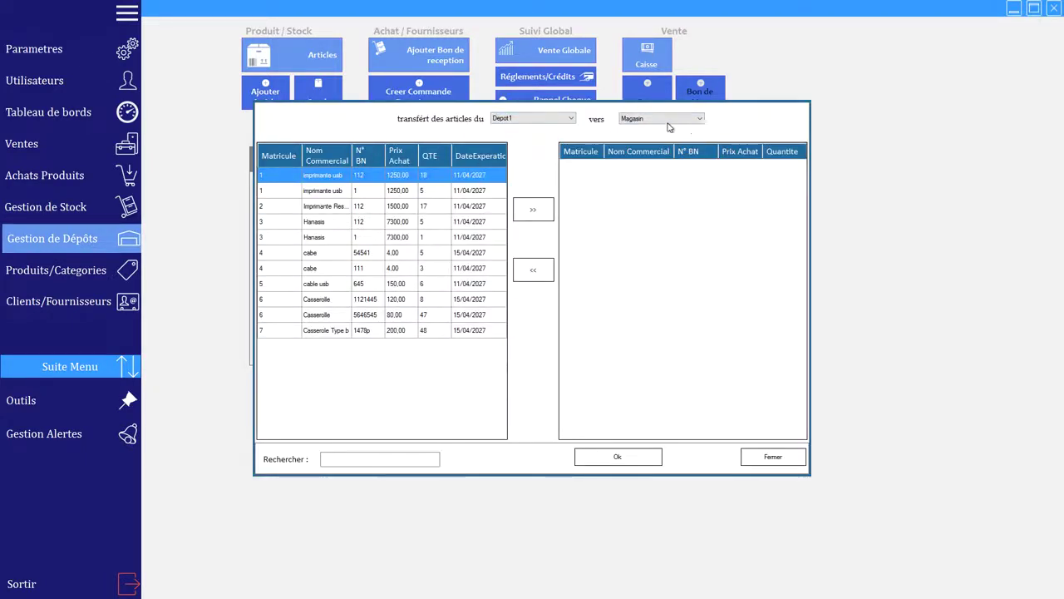
left_click(773, 458)
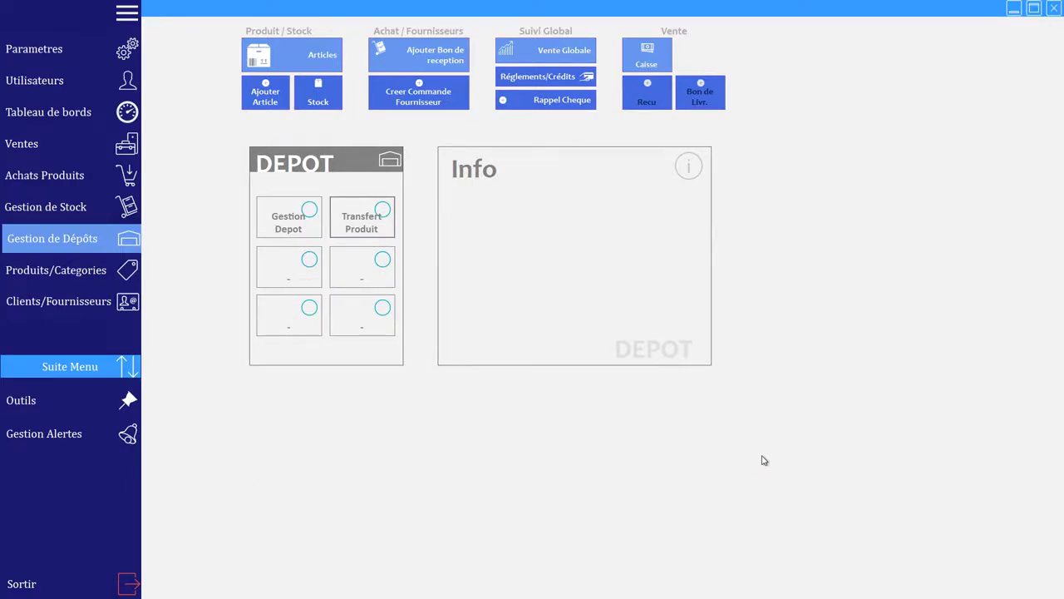
left_click(98, 271)
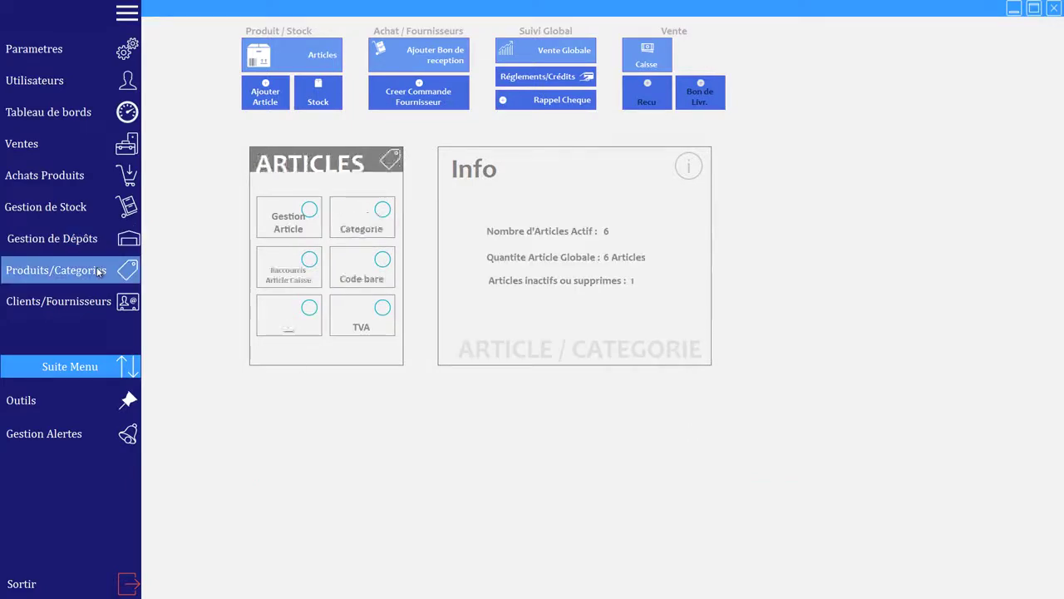
Step: Add Casserole Type b to the barcode label selection with a quantity of 80
left_click(385, 276)
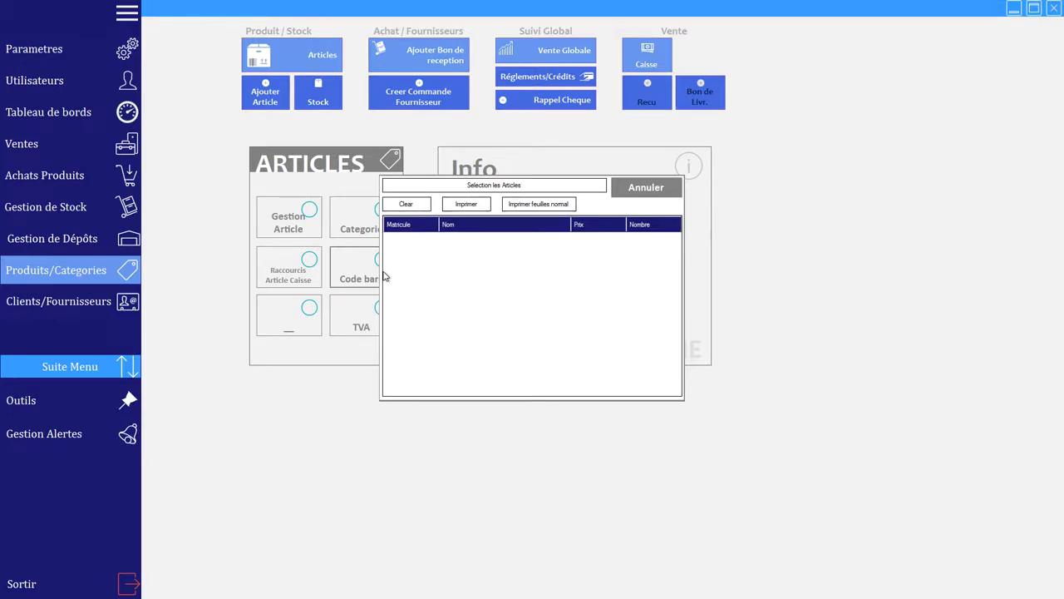
left_click(513, 189)
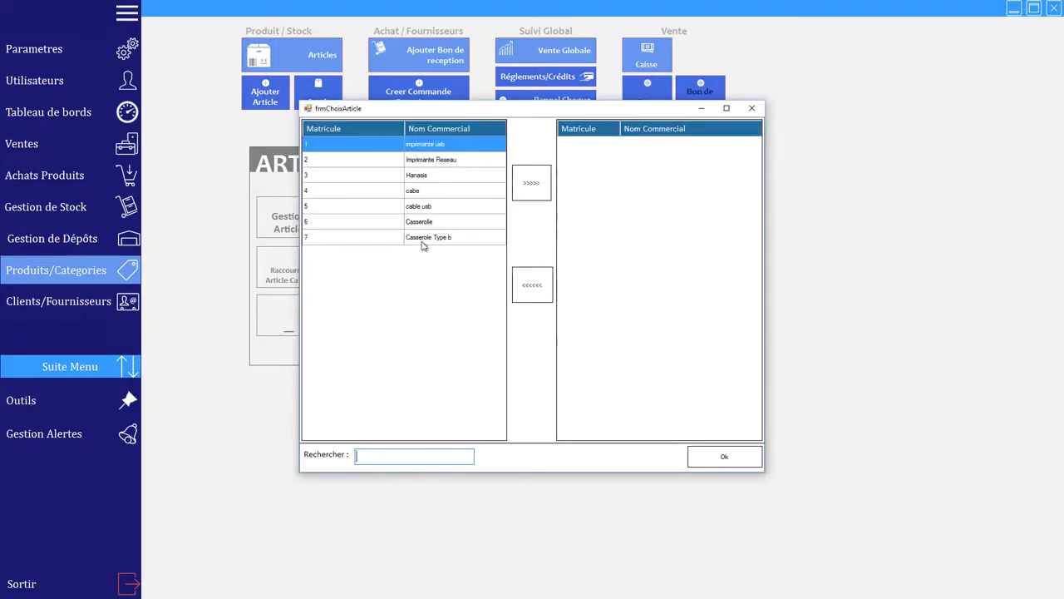
left_click(422, 242)
left_click(536, 184)
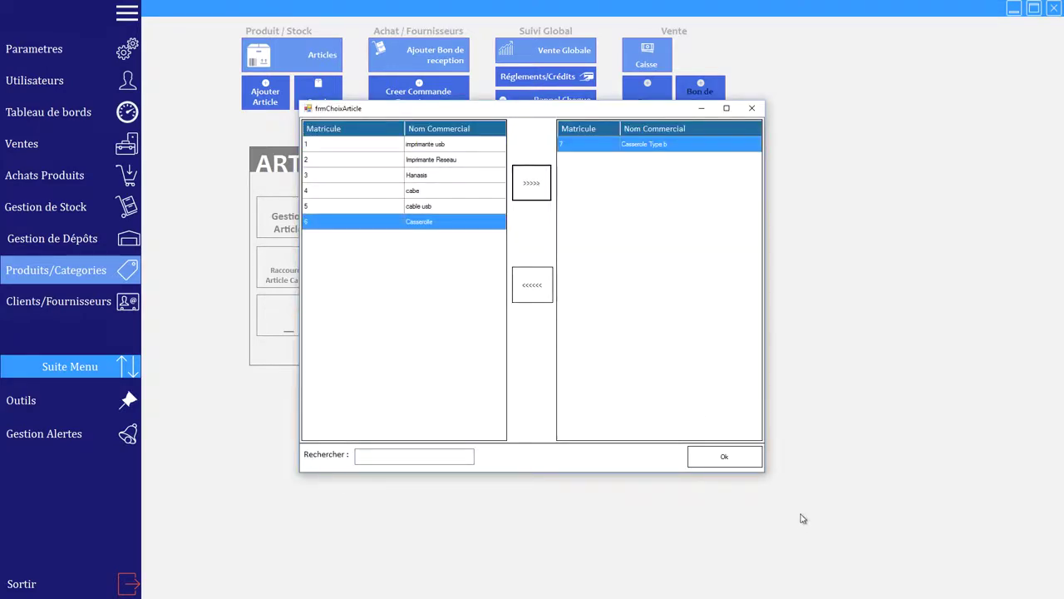
left_click(740, 454)
type("80")
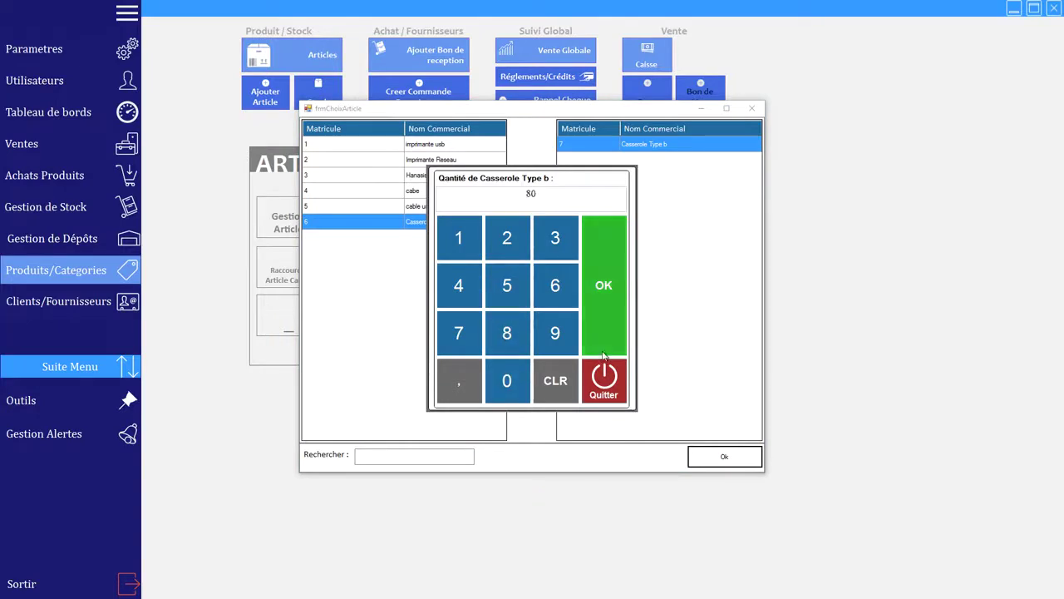
left_click(604, 353)
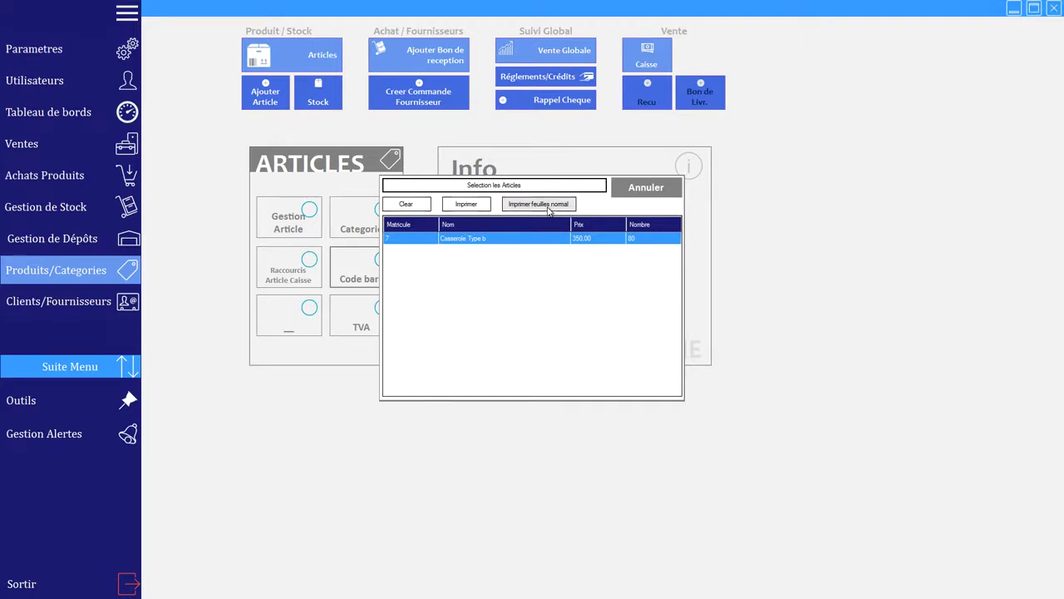
Step: Preview the Casserole Type b labels on an A4 sheet, then close the preview and the barcode window
left_click(548, 209)
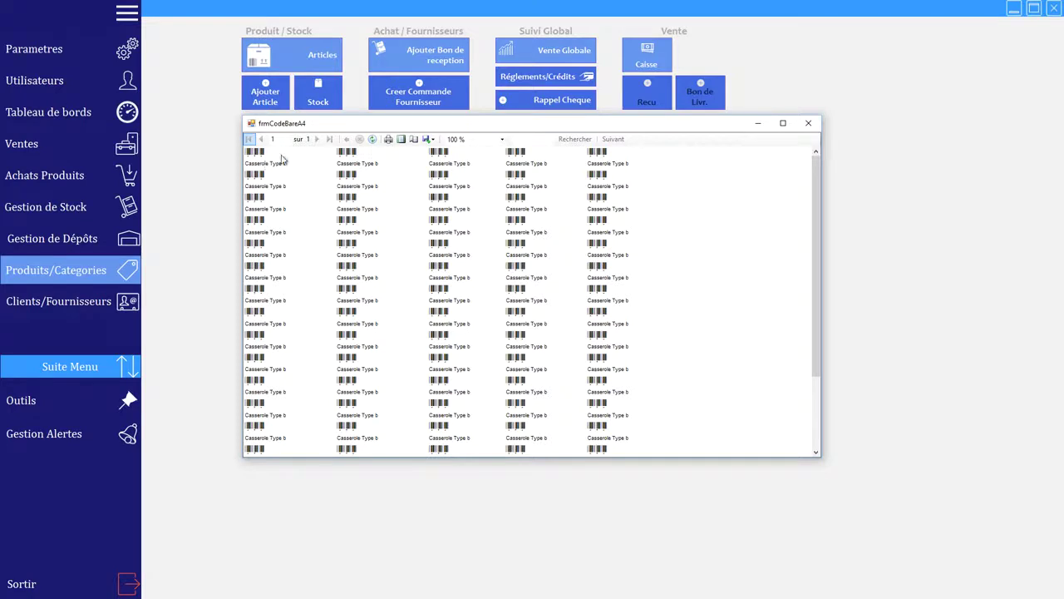
left_click(808, 123)
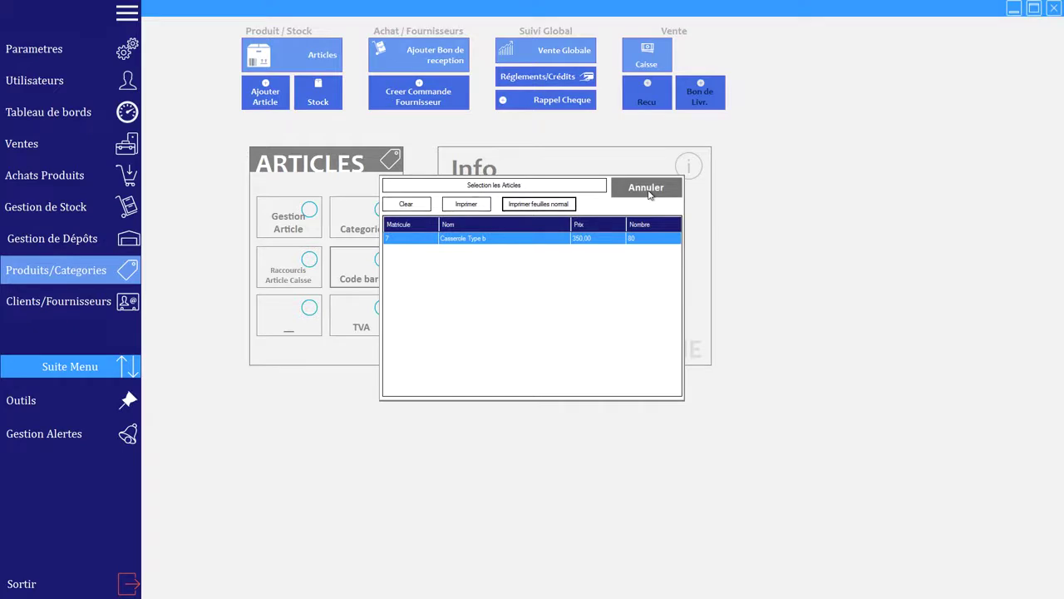
left_click(649, 188)
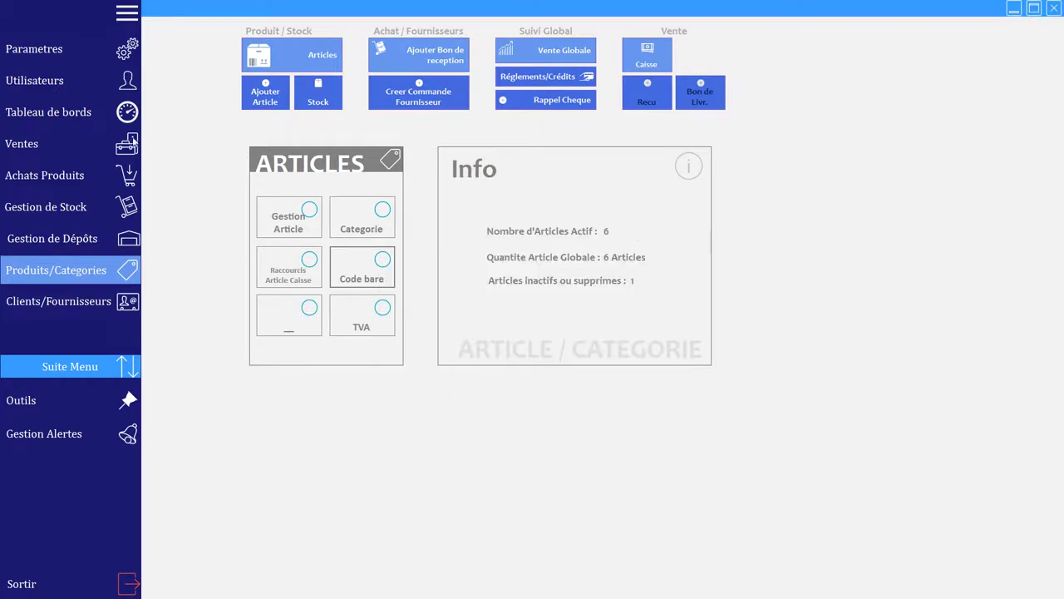
left_click(76, 49)
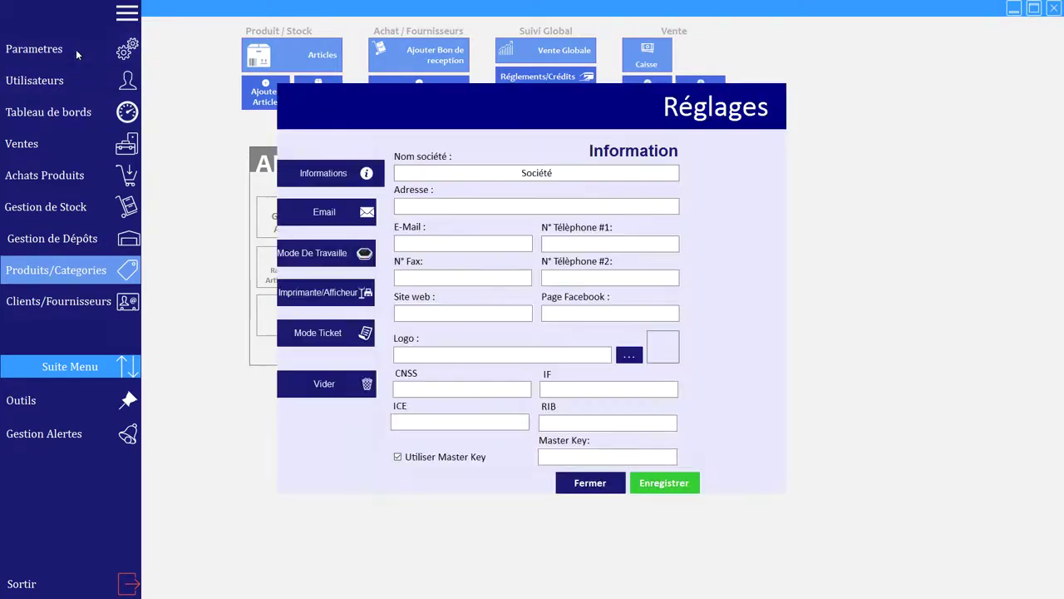
left_click(341, 298)
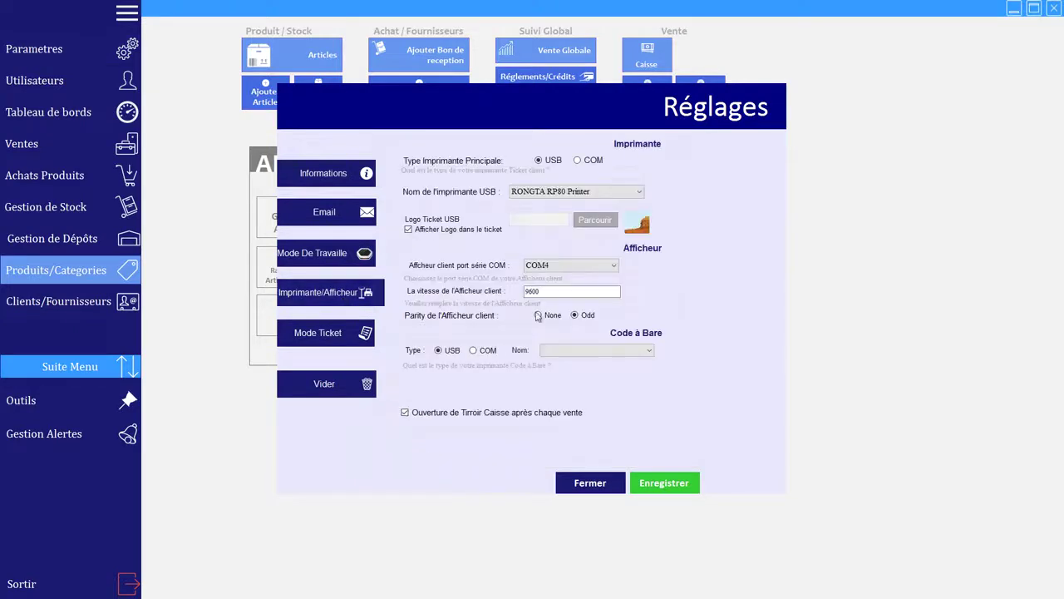
left_click(649, 352)
left_click(708, 344)
left_click(334, 261)
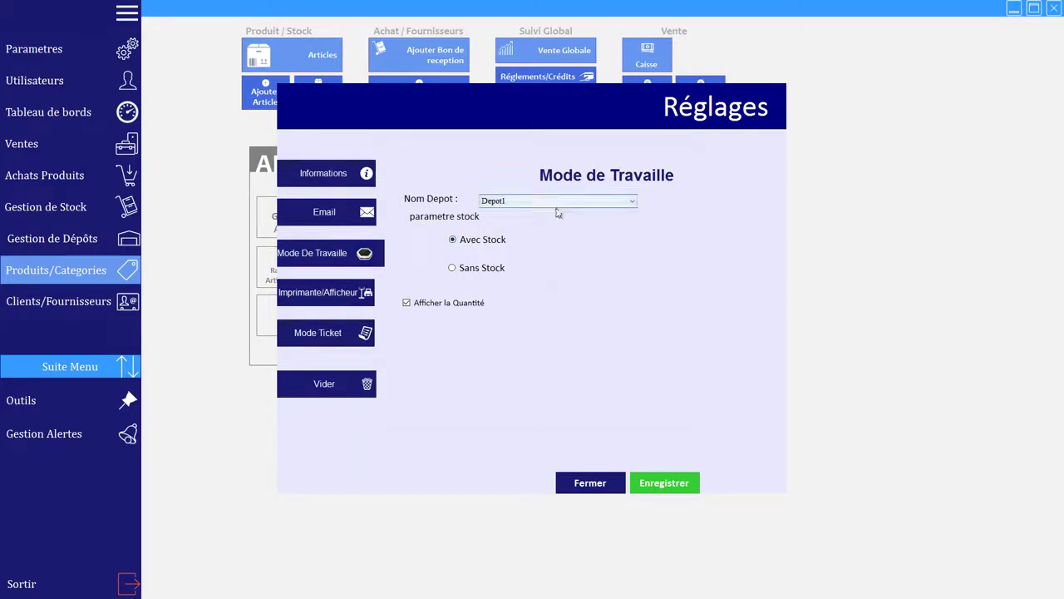
left_click(635, 202)
left_click(663, 206)
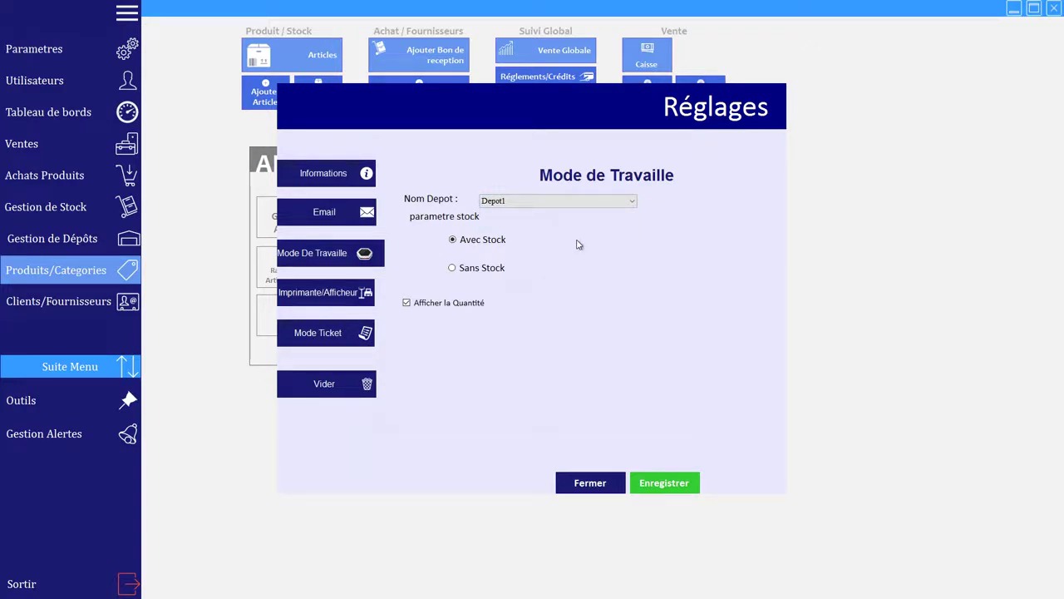
left_click(604, 478)
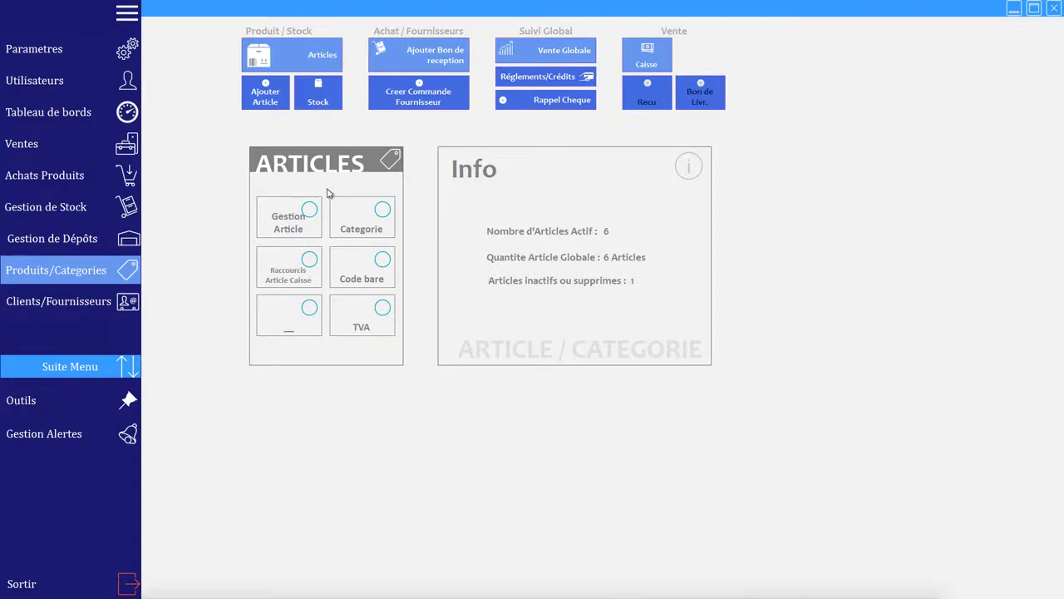
Step: Glance at the depot management and products/categories overviews once more
left_click(81, 242)
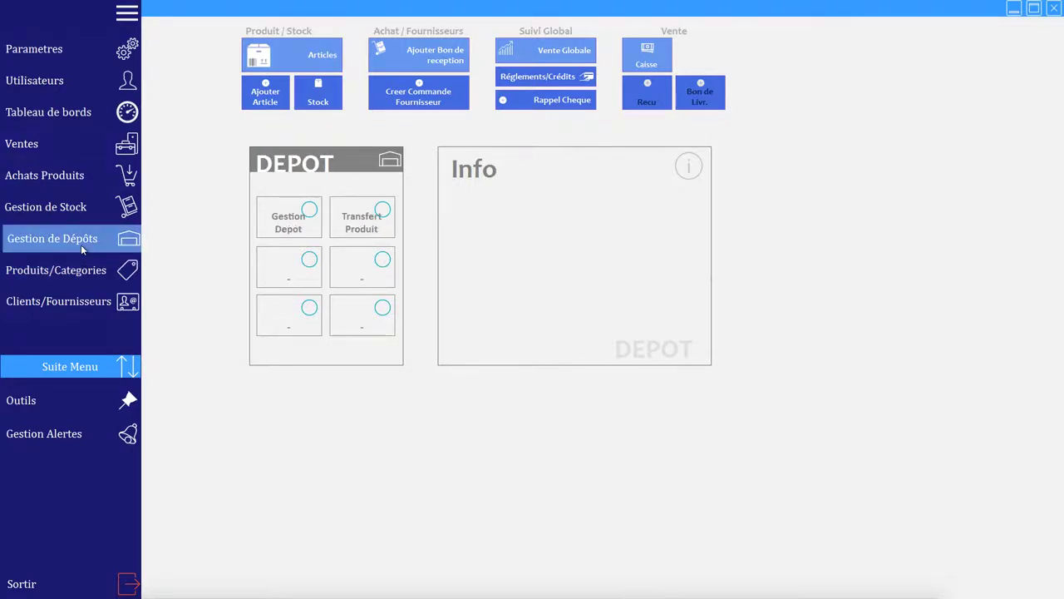
left_click(93, 300)
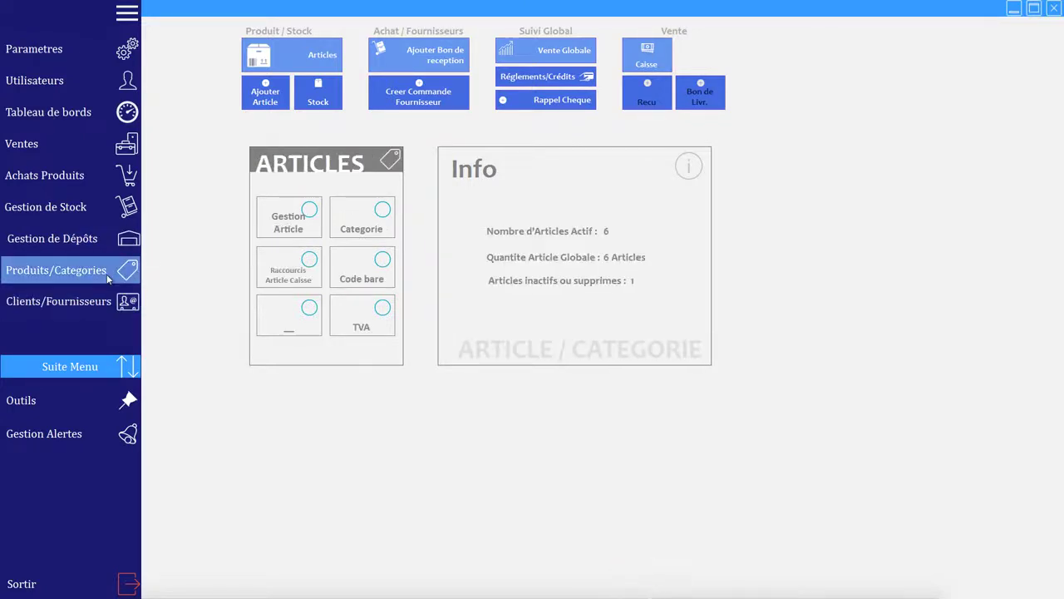
left_click(95, 240)
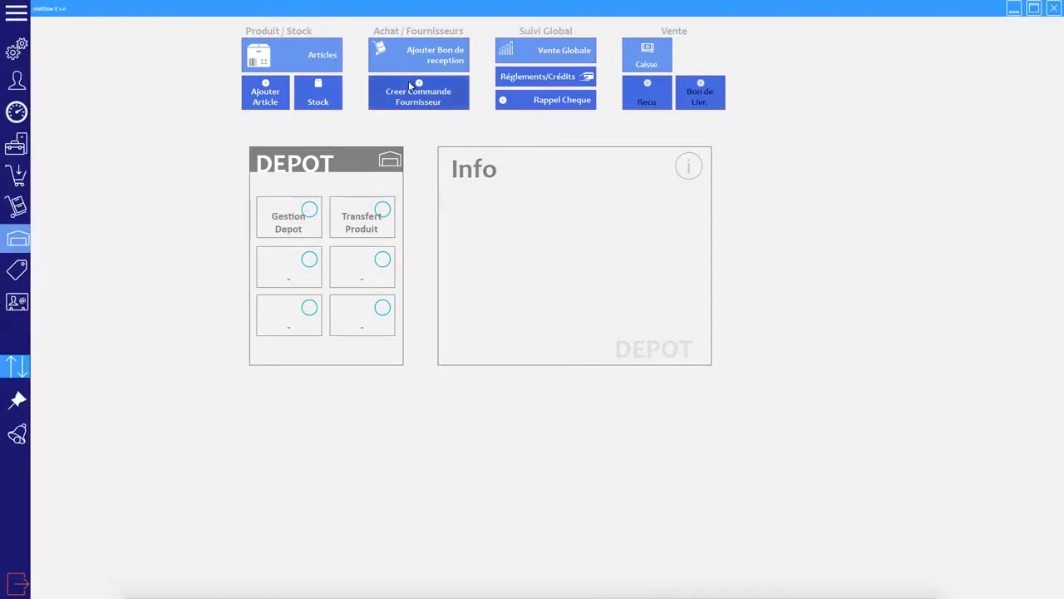
Step: Quit Mattine Commerce and bring up QuickTime Player's Dock menu
left_click(1053, 10)
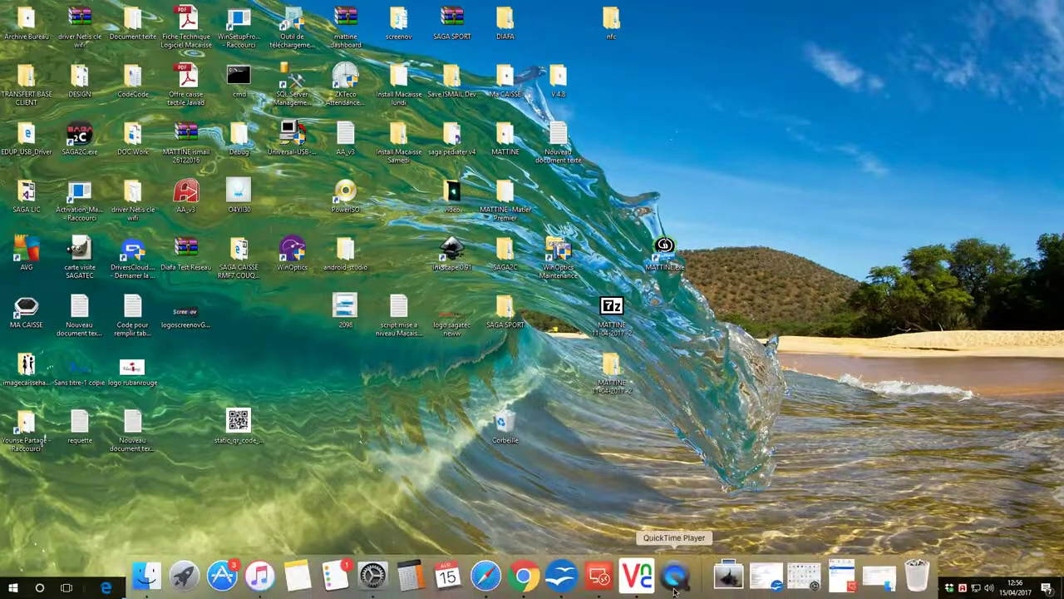
left_click(674, 586)
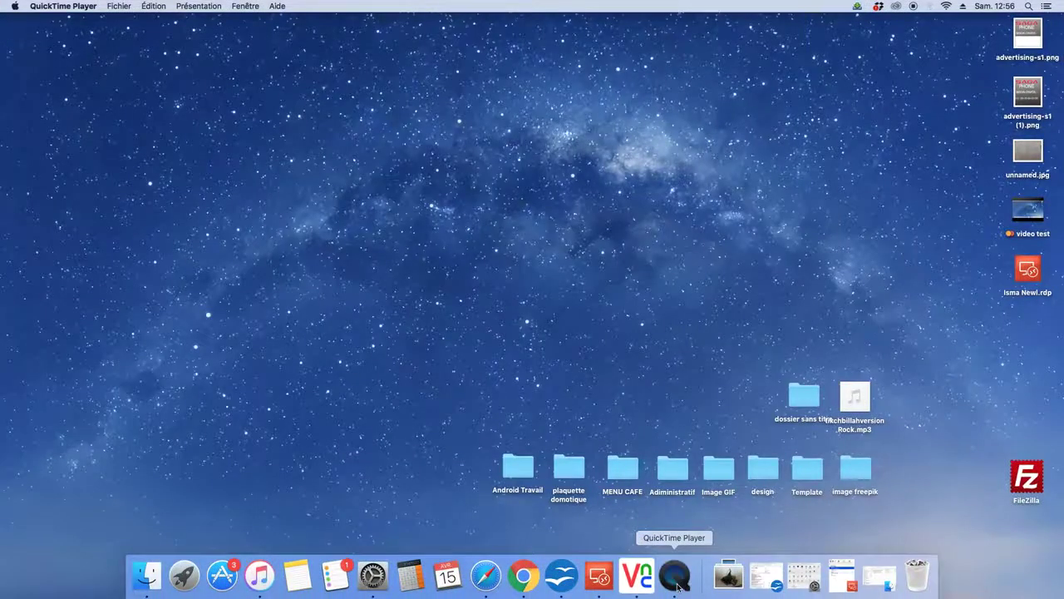
right_click(676, 588)
mouse_move(715, 497)
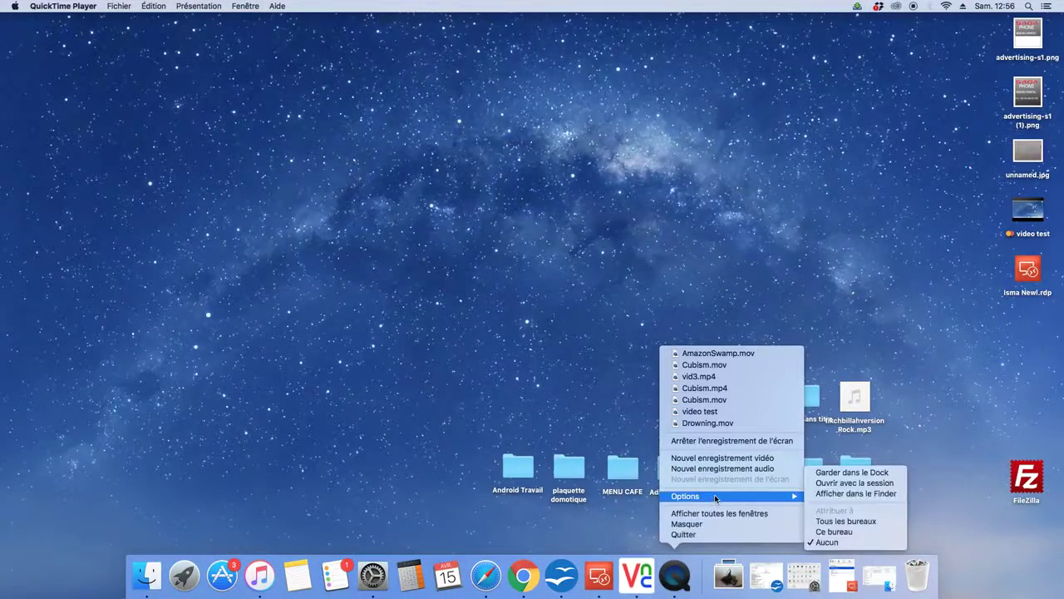